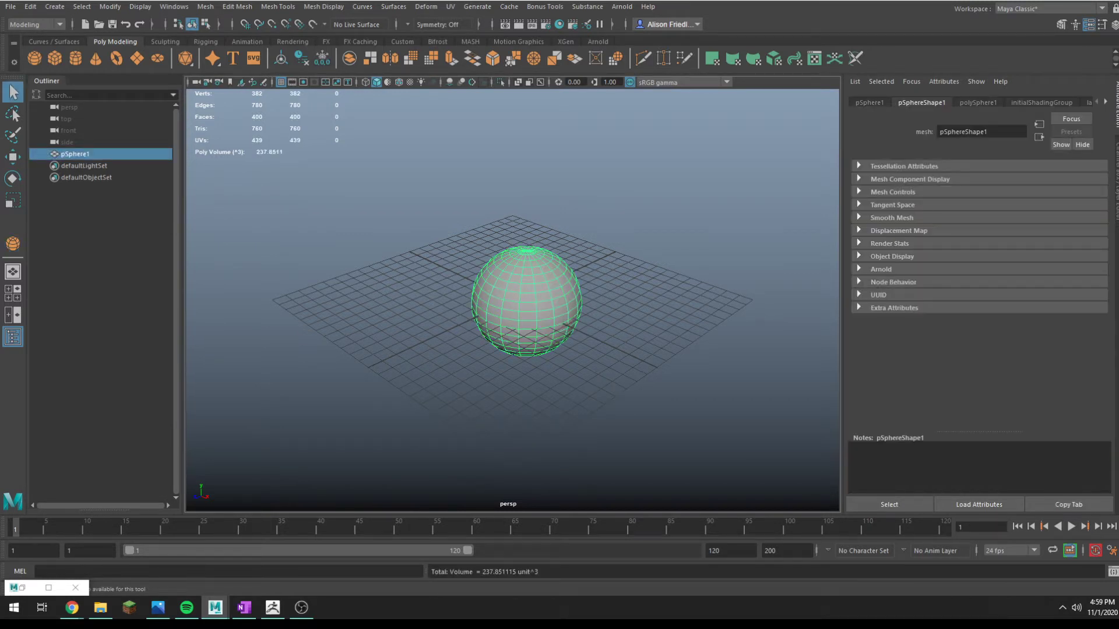
Centre the sphere at the world origin by setting Translate X, Y and Z to 0
left_click(1117, 119)
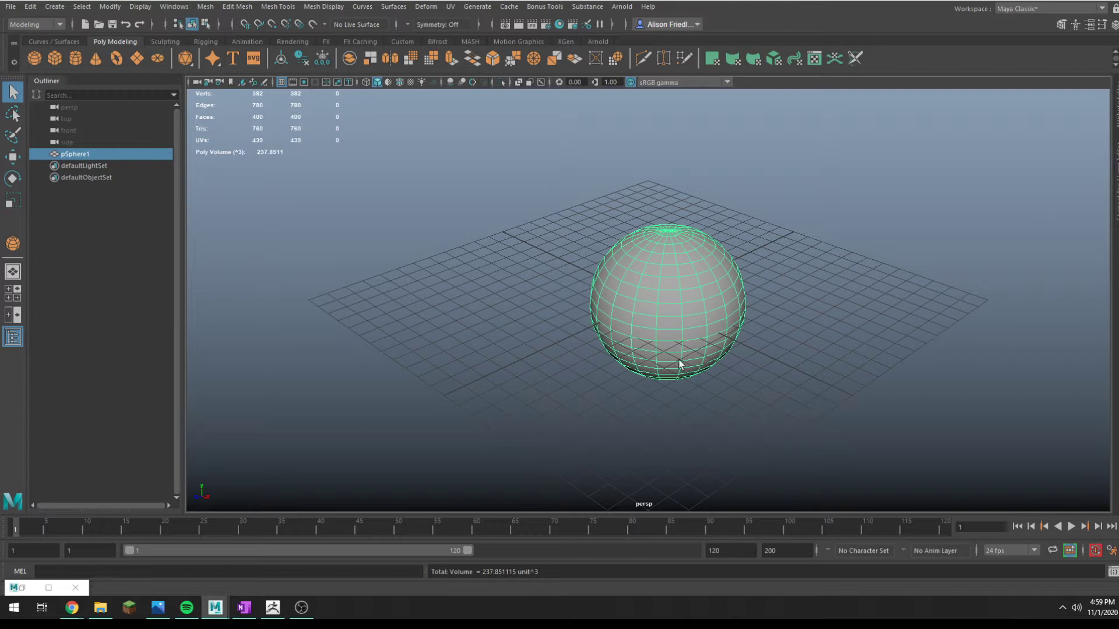
key("f")
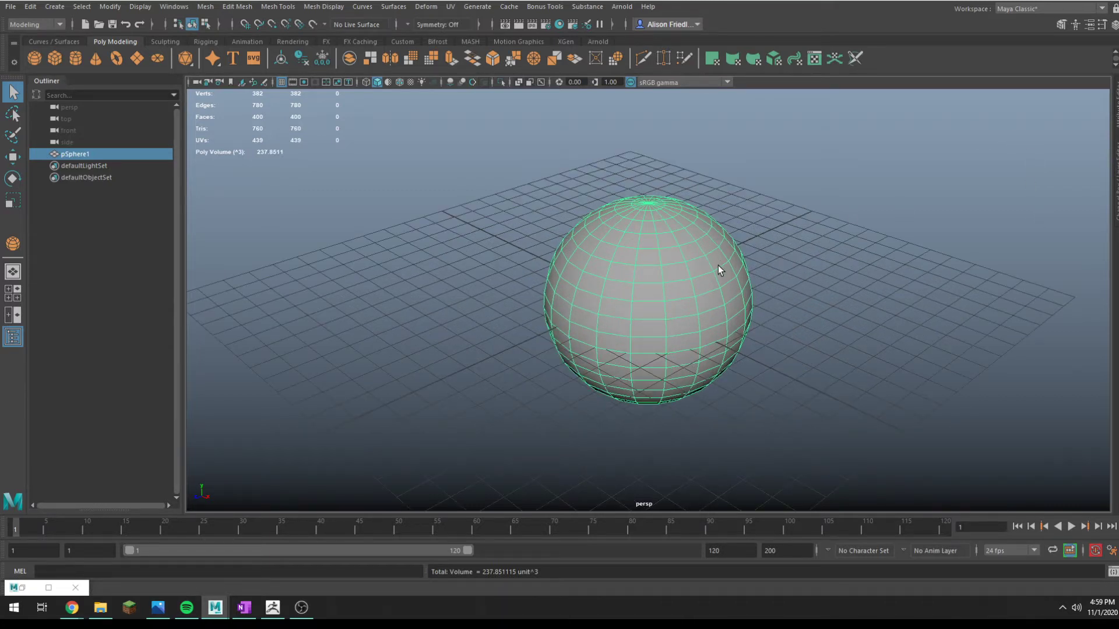
left_click(1117, 208)
left_click(1117, 208)
left_click(75, 587)
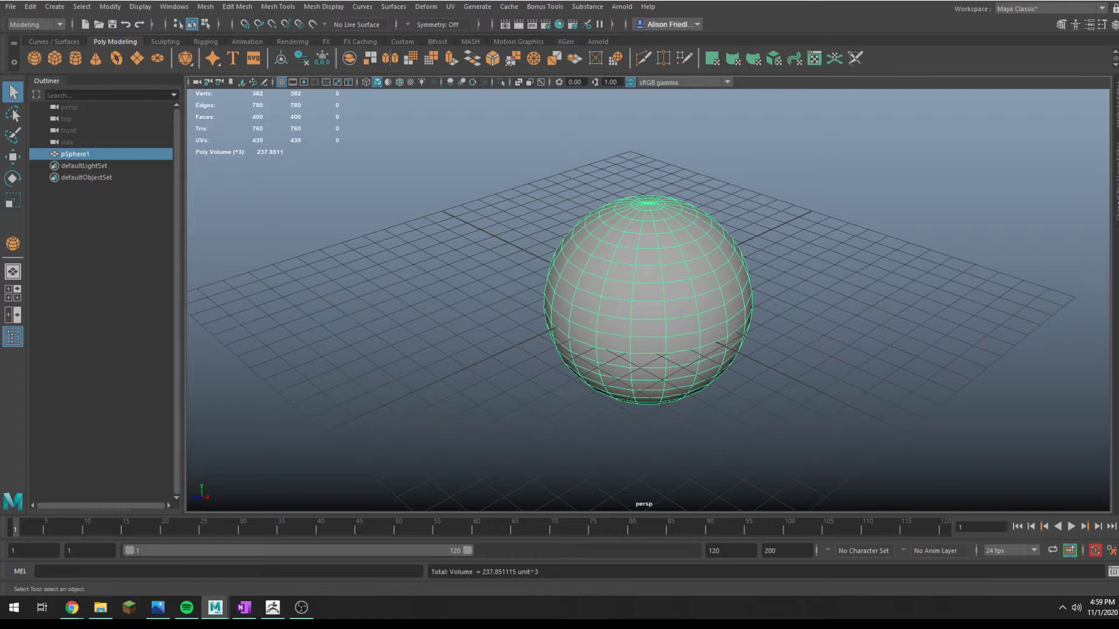
left_click(1114, 204)
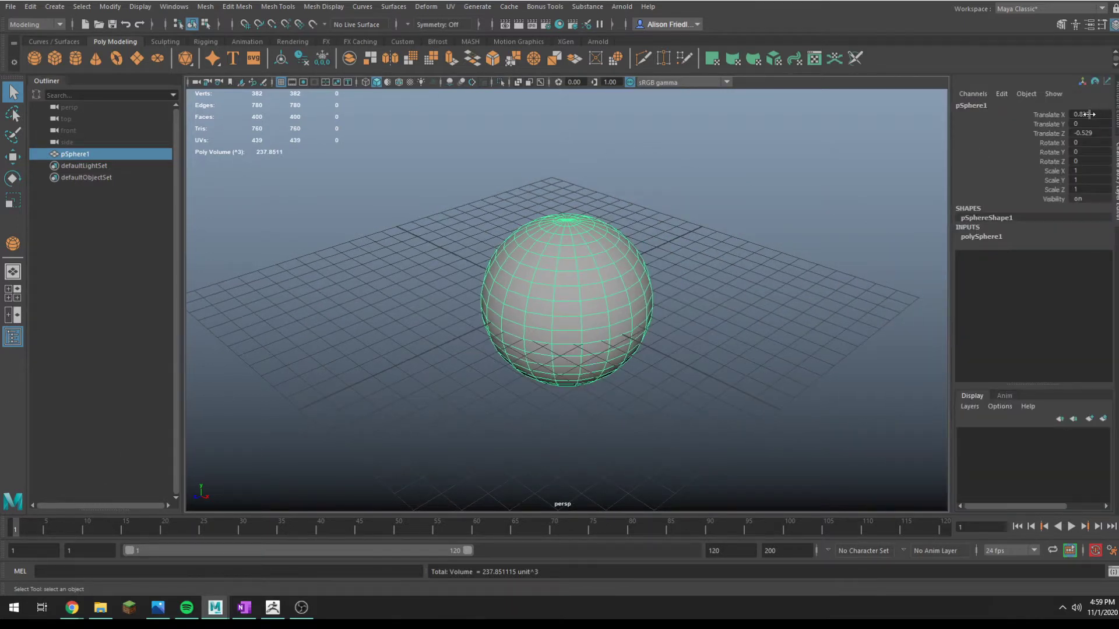
left_click_drag(1089, 115, 1098, 127)
type("0")
key("Return")
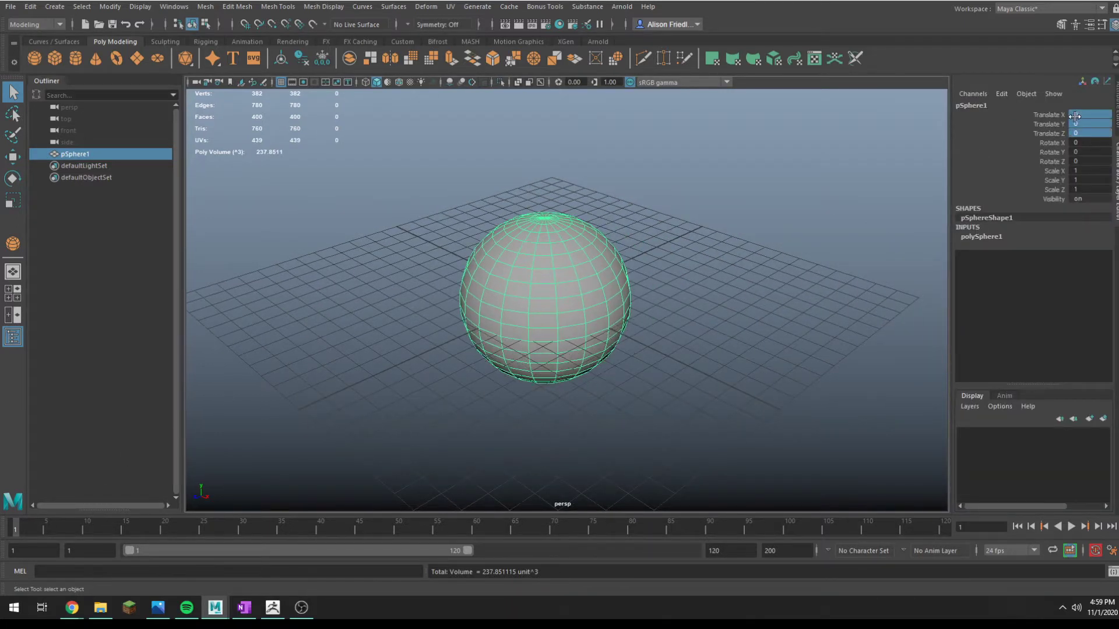
In face mode, delete the two innermost face rings around the sphere's poles using the top view, and return to the perspective view
right_click(520, 225)
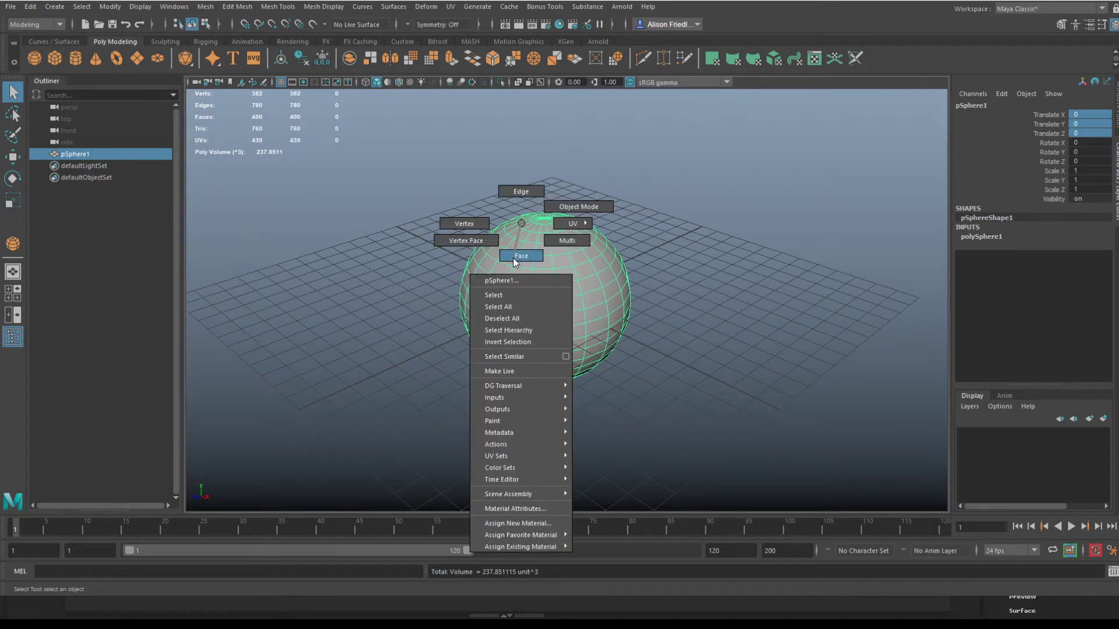
left_click(513, 257)
key("space")
left_click(369, 189)
key("f")
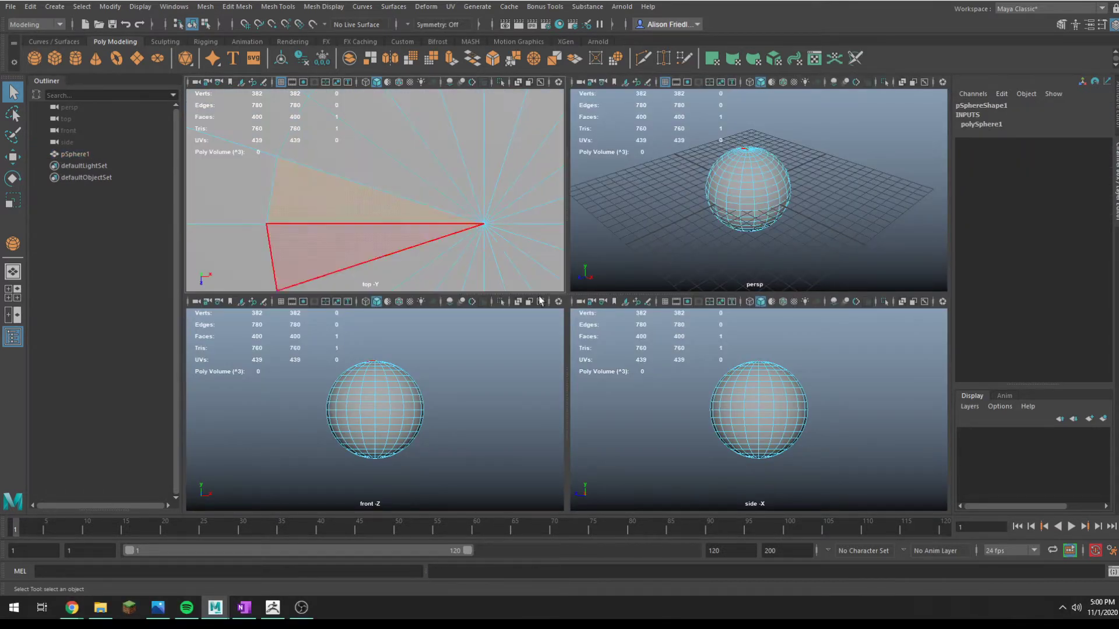
key("a")
scroll(448, 200, "down", 3)
key("space")
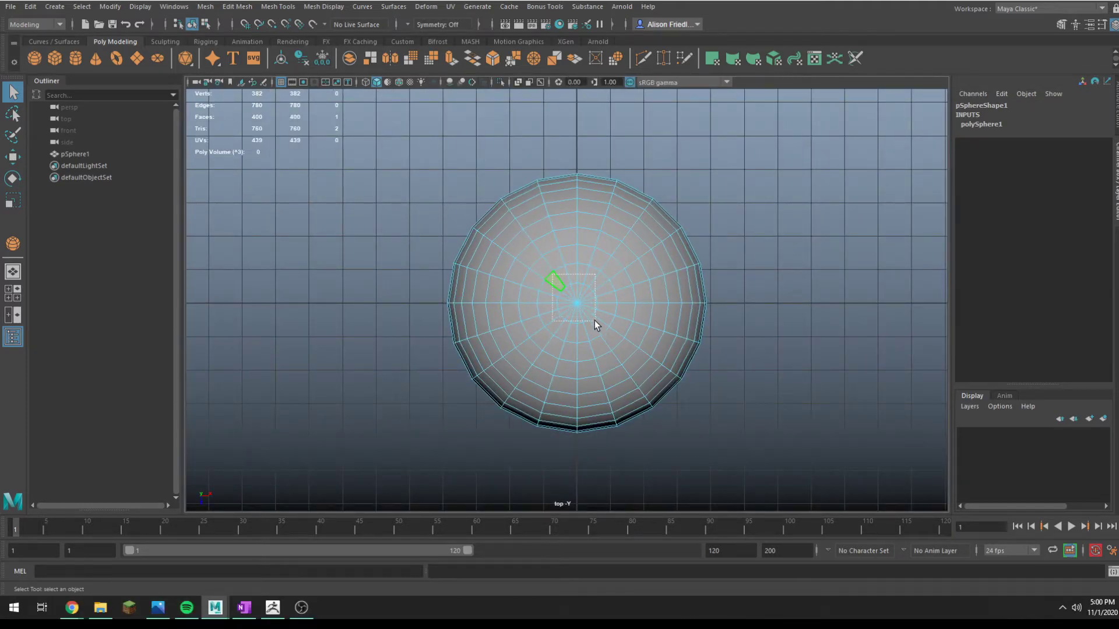
left_click_drag(599, 327, 599, 326)
key("Delete")
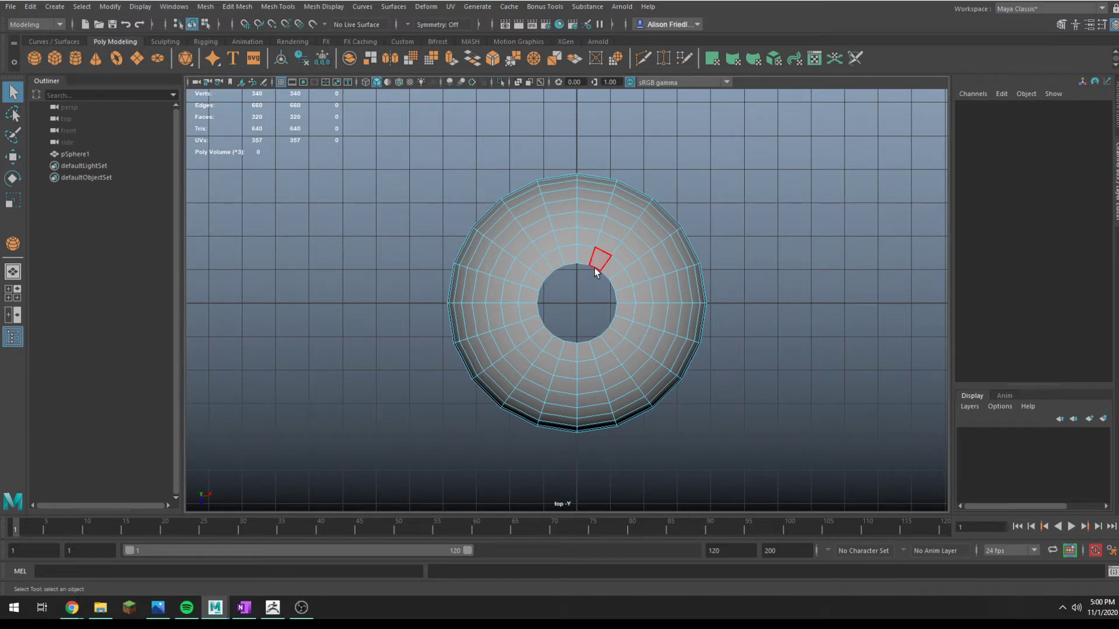
key("space")
key("space")
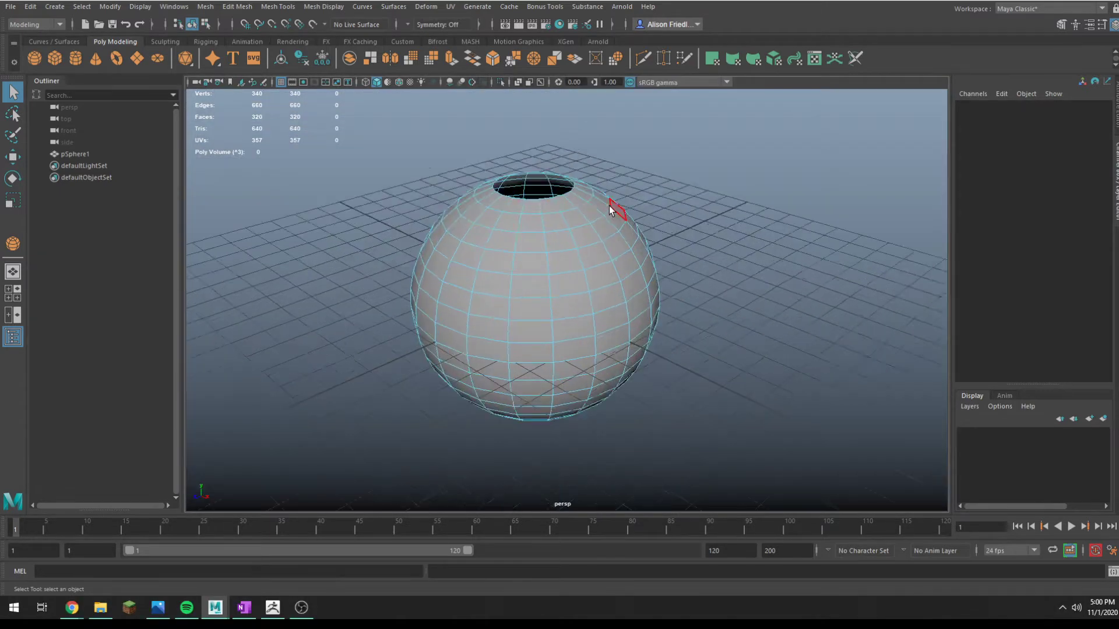
Isolate the ring of faces bordering the sphere's upper opening, starting from the opening's edge loop
scroll(609, 207, "up", 2)
right_click_drag(545, 173, 528, 155)
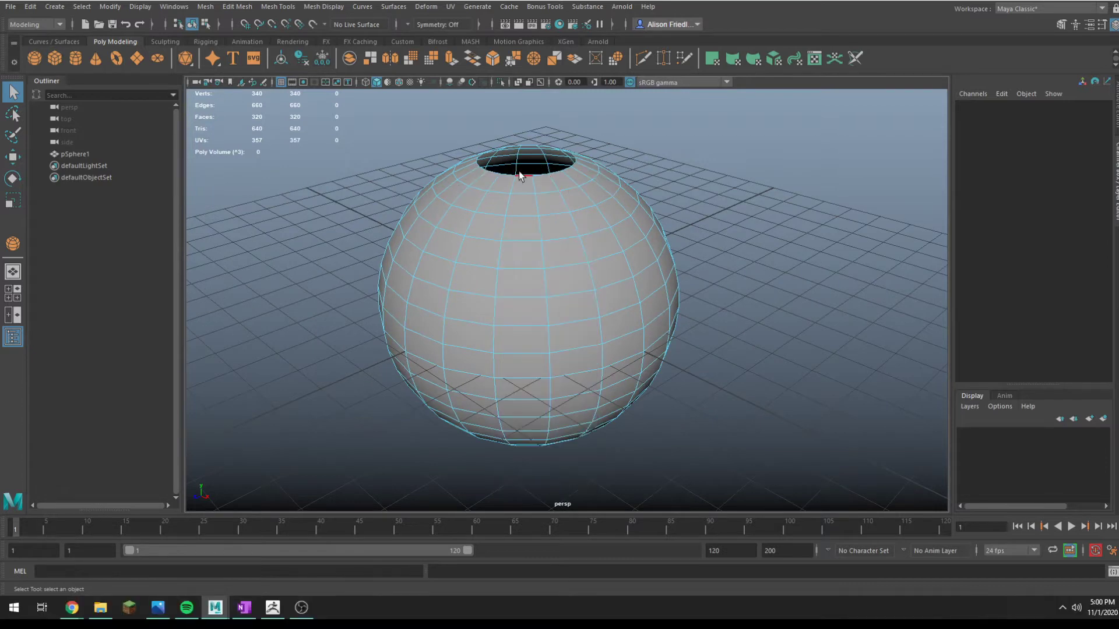
double_click(519, 172)
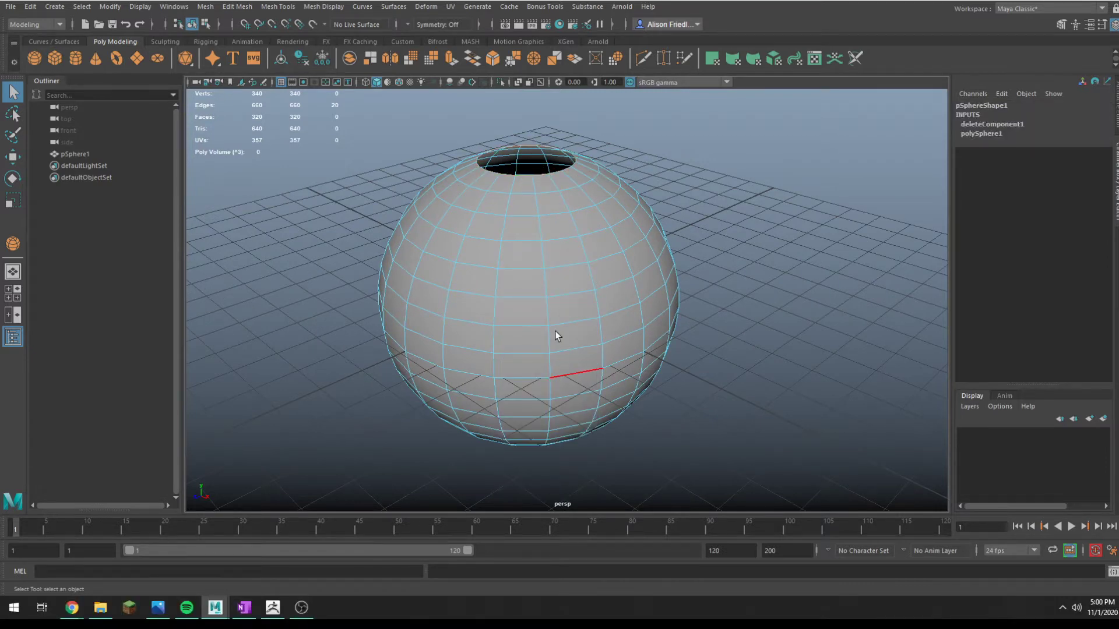
left_click_drag(555, 331, 590, 344, "alt")
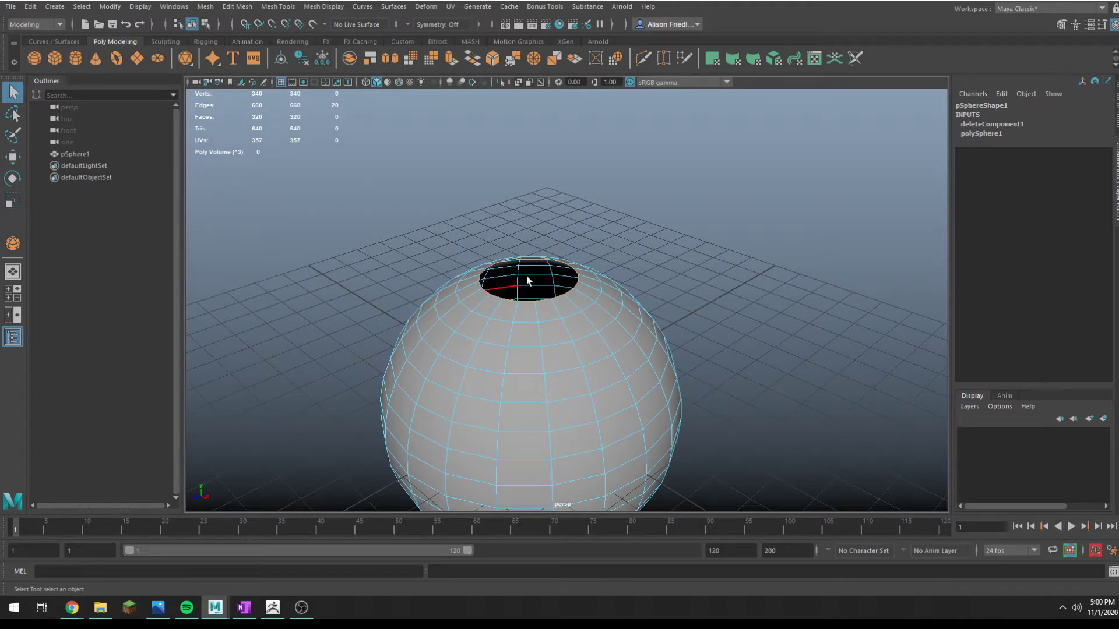
key("ctrl+1")
scroll(553, 306, "up", 2)
right_click_drag(557, 283, 500, 283)
Select seven vertices spread around the ring's inner rim and scale them inward toward the opening's centre
left_click_drag(526, 318, 527, 318)
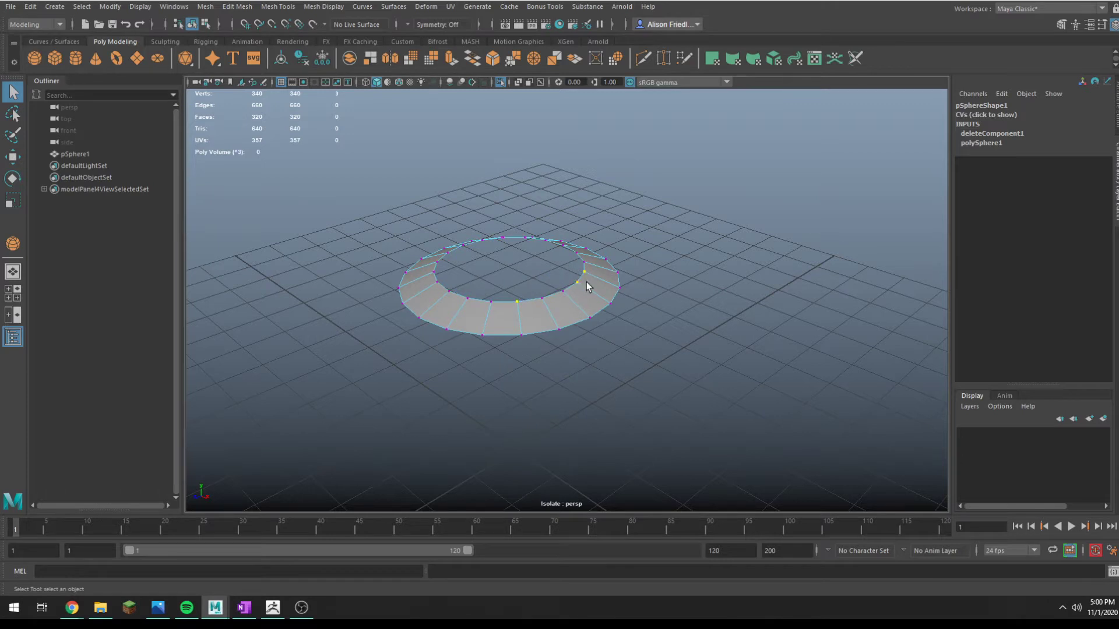
left_click_drag(486, 266, 478, 278, "alt")
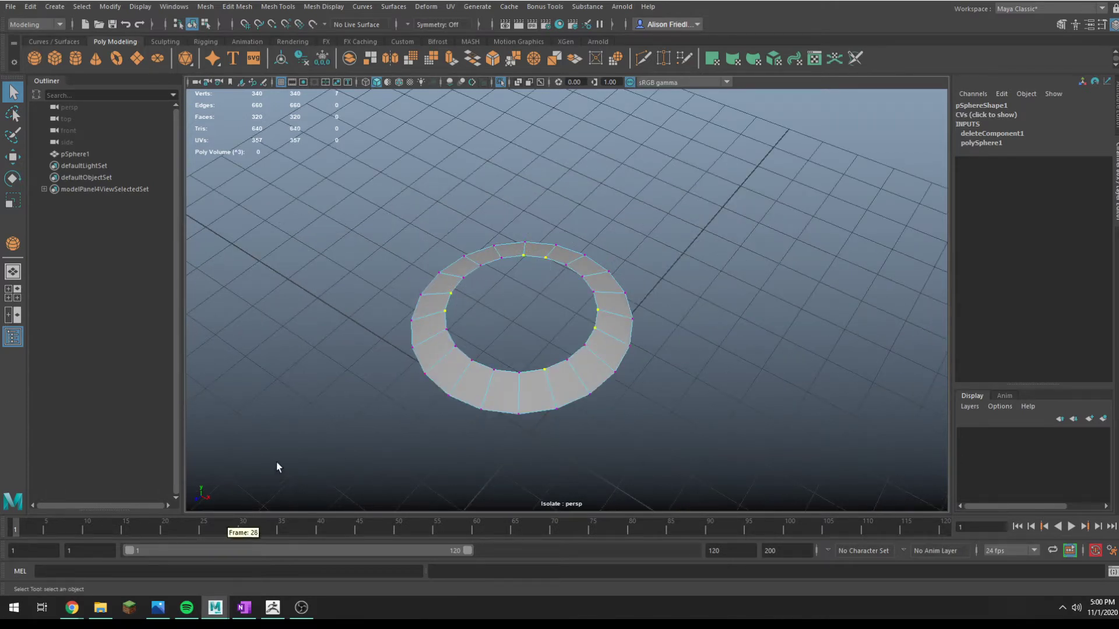
key("r")
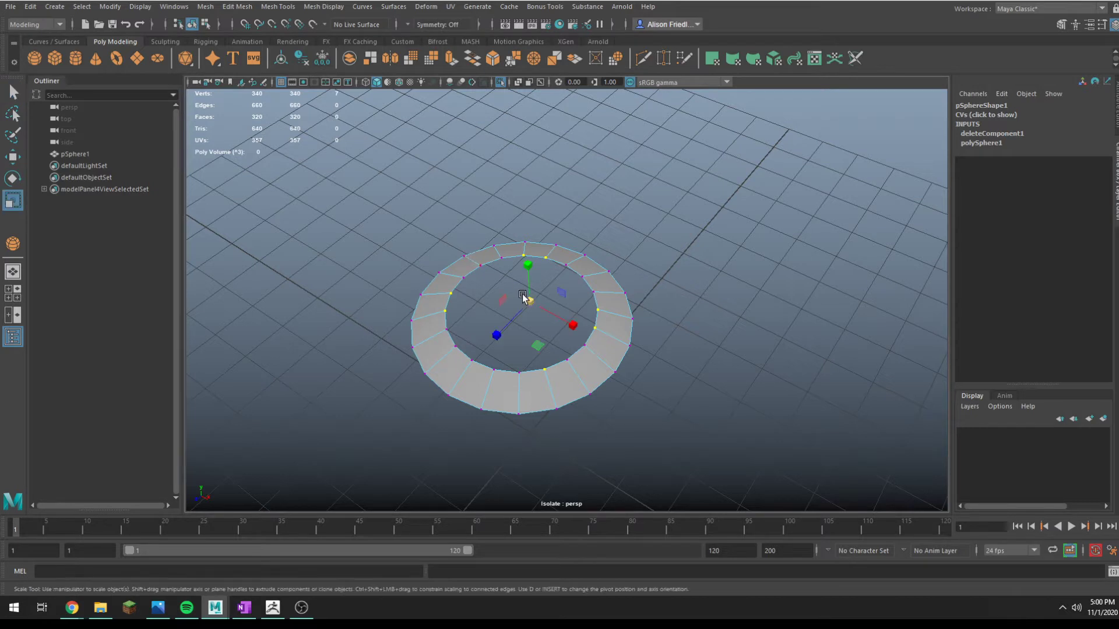
left_click_drag(527, 301, 482, 301)
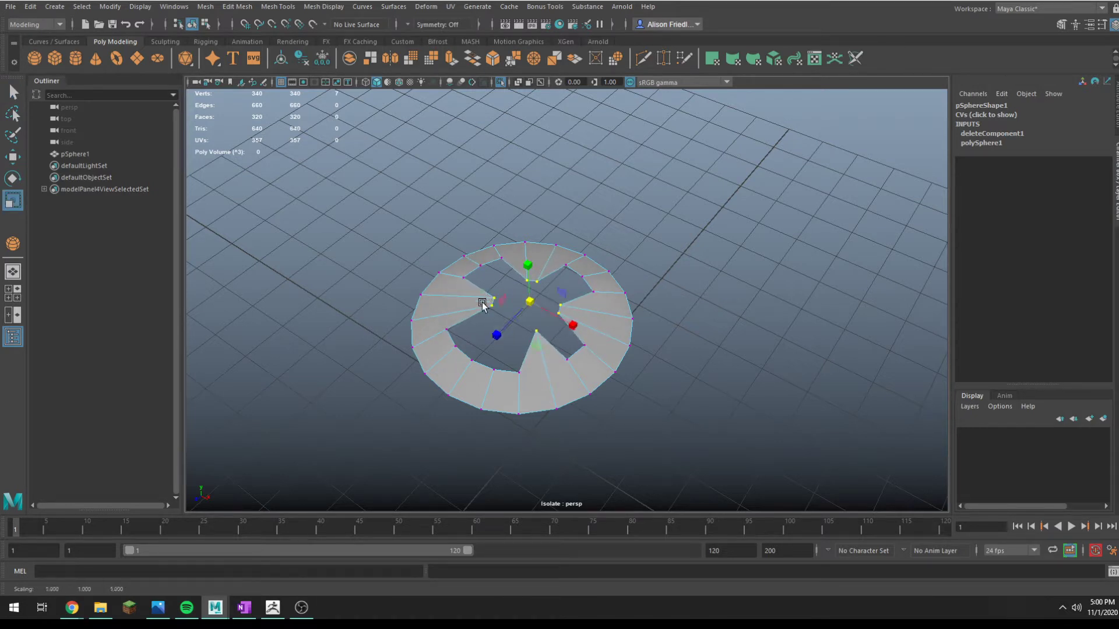
Select three other inner rim vertices, rotate them around the vertical axis and raise them slightly
key("q")
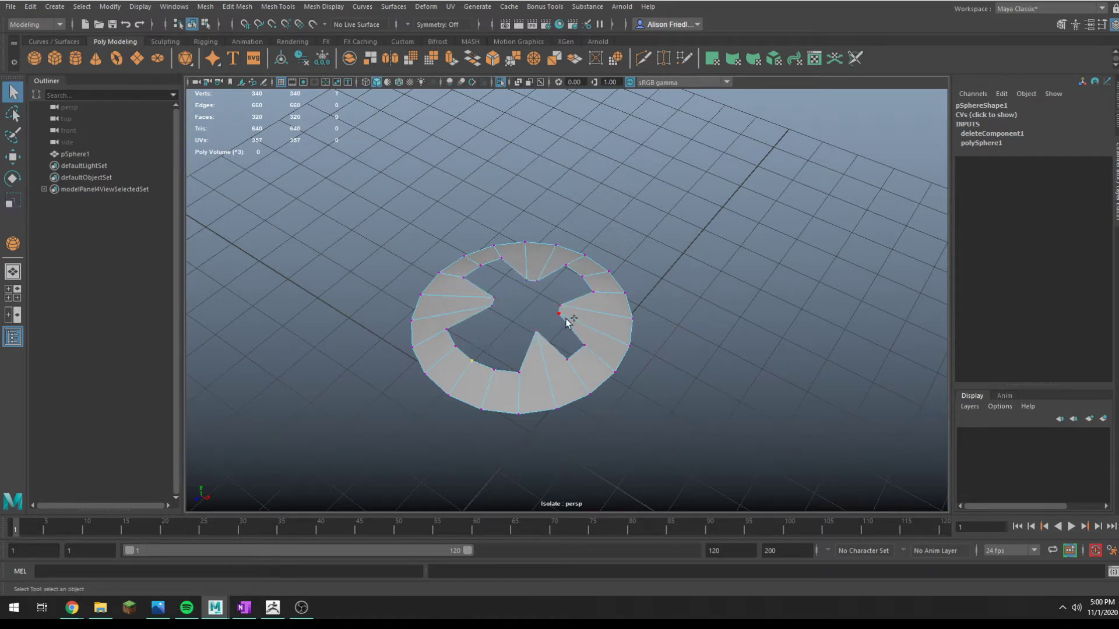
left_click(584, 345, "shift")
key("e")
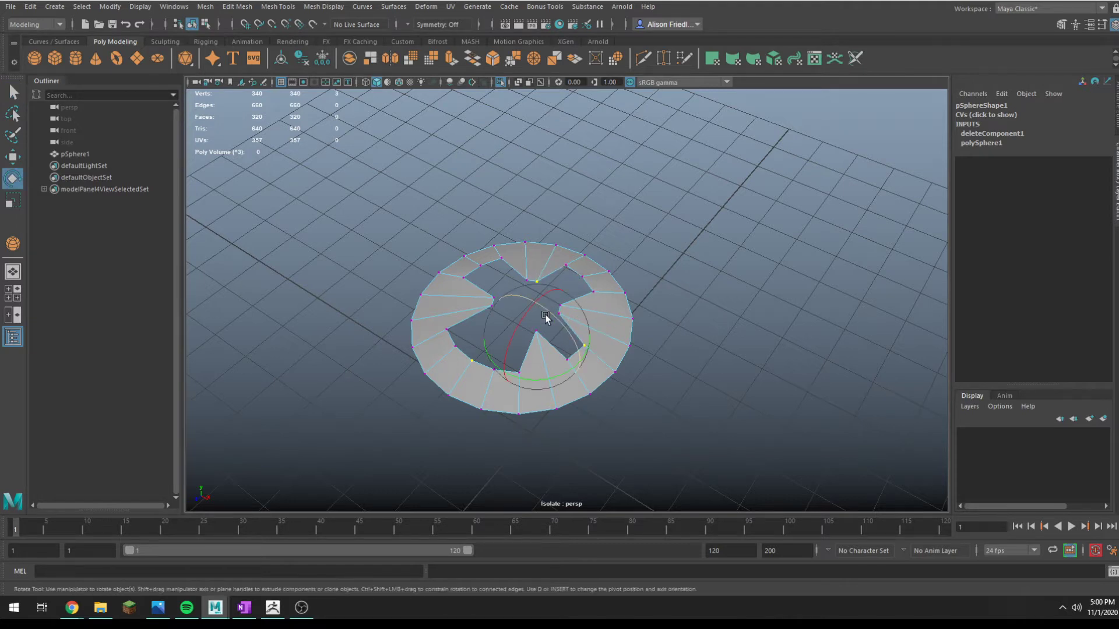
left_click_drag(522, 382, 564, 382)
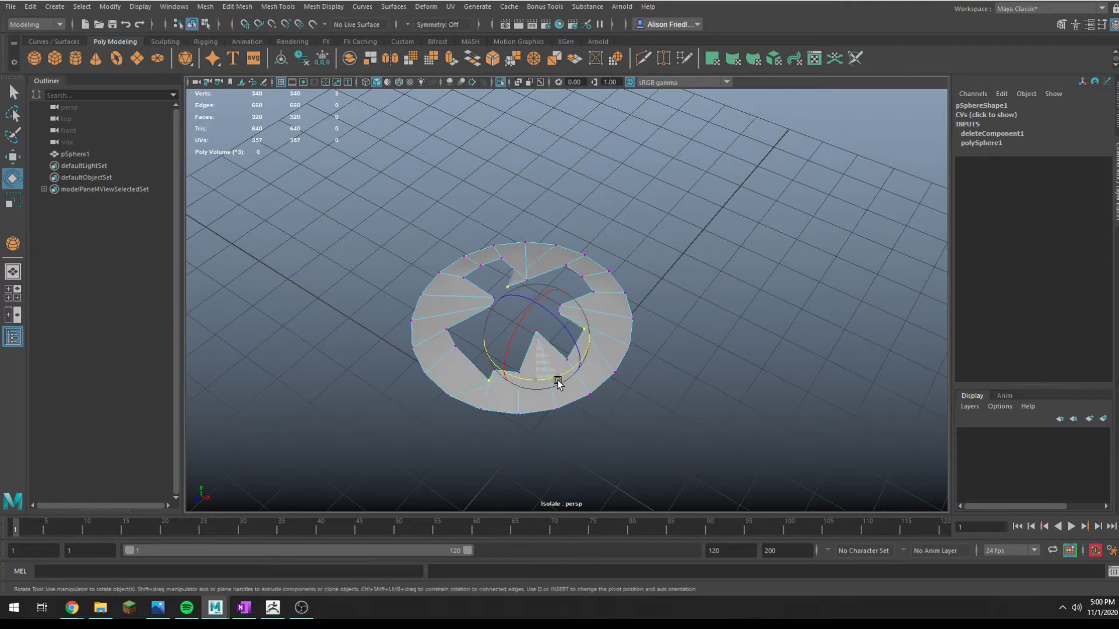
key("w")
left_click_drag(511, 325, 506, 299)
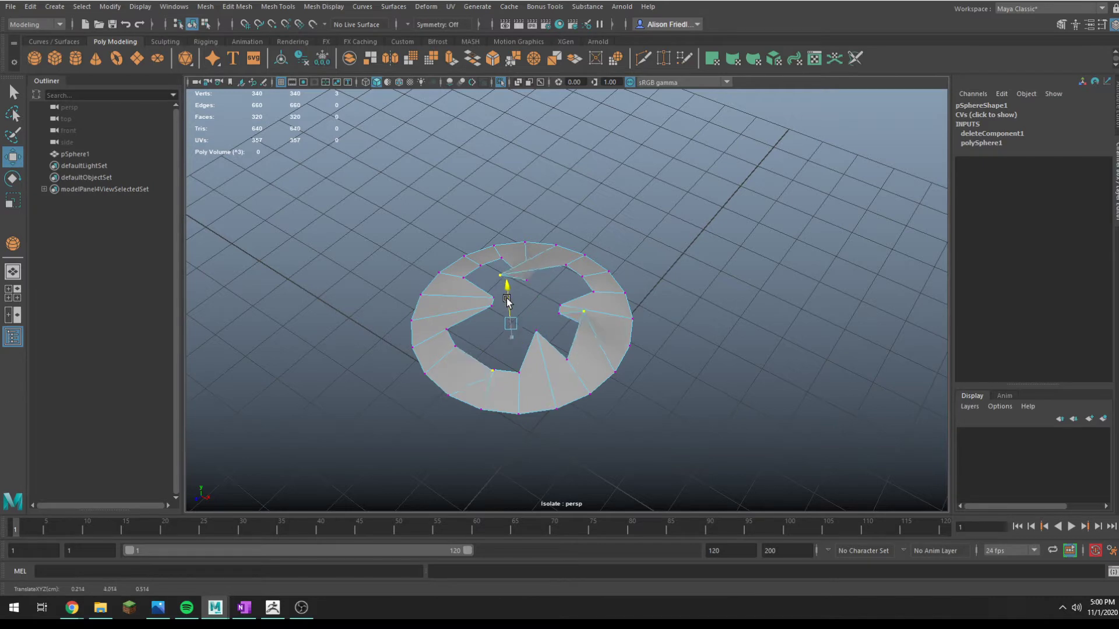
Show the ring in smooth mesh preview and switch to edge selection
key("3")
left_click_drag(536, 398, 722, 294, "alt")
key("q")
left_click(547, 333)
key("w")
key("q")
right_click_drag(656, 253, 645, 243)
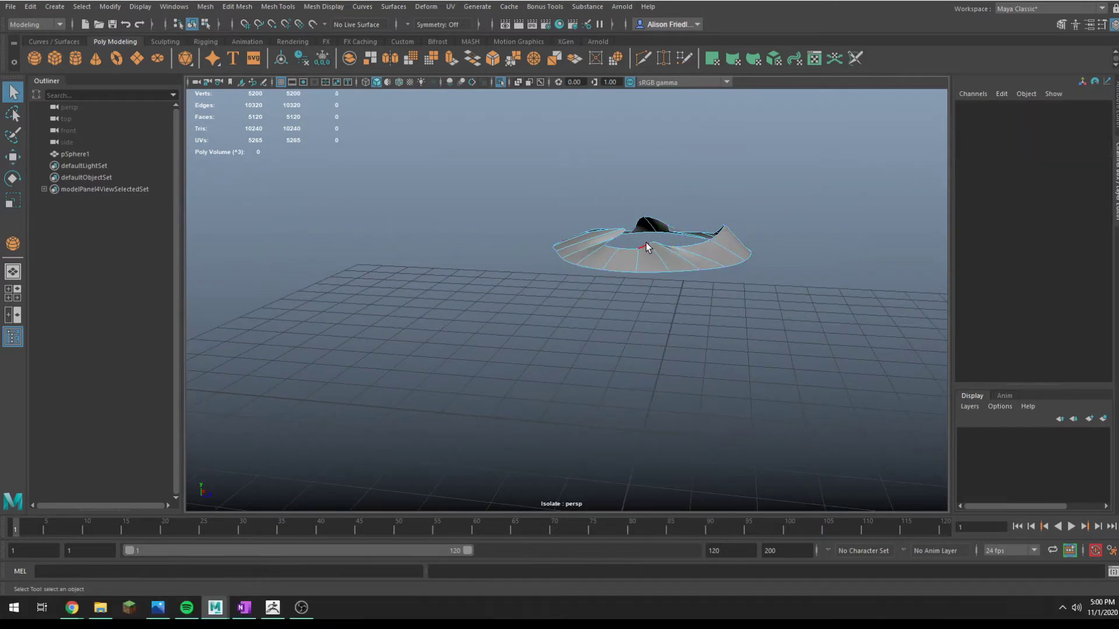
Extrude the inner rim edge loop, scale it inward, and raise and twist it to narrow the neck
double_click(646, 242)
key("ctrl+e")
key("r")
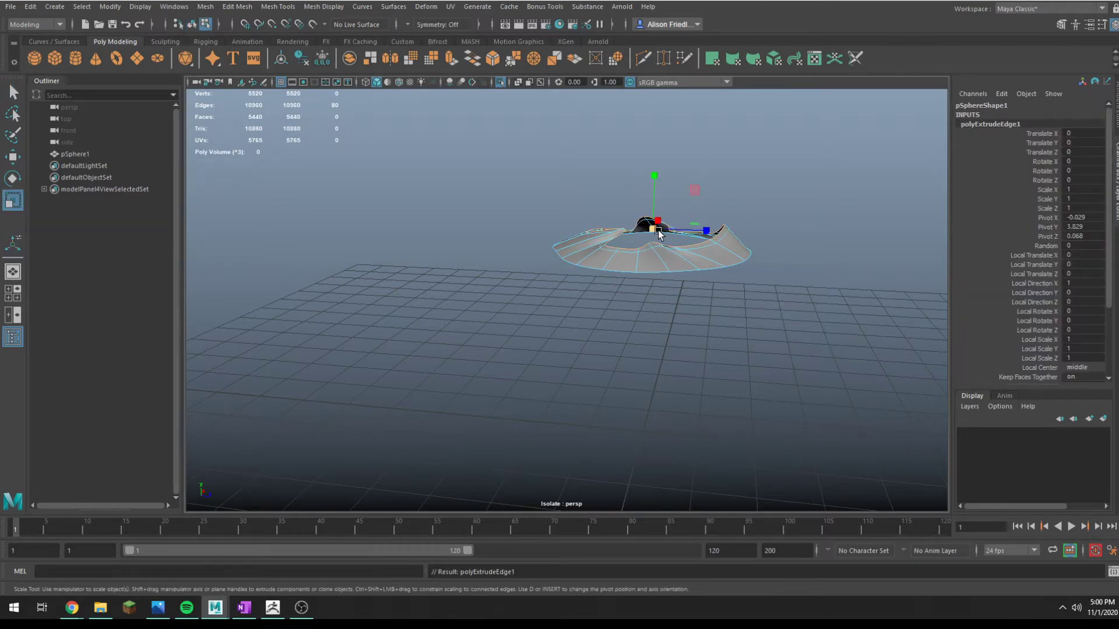
left_click_drag(659, 233, 611, 234)
key("w")
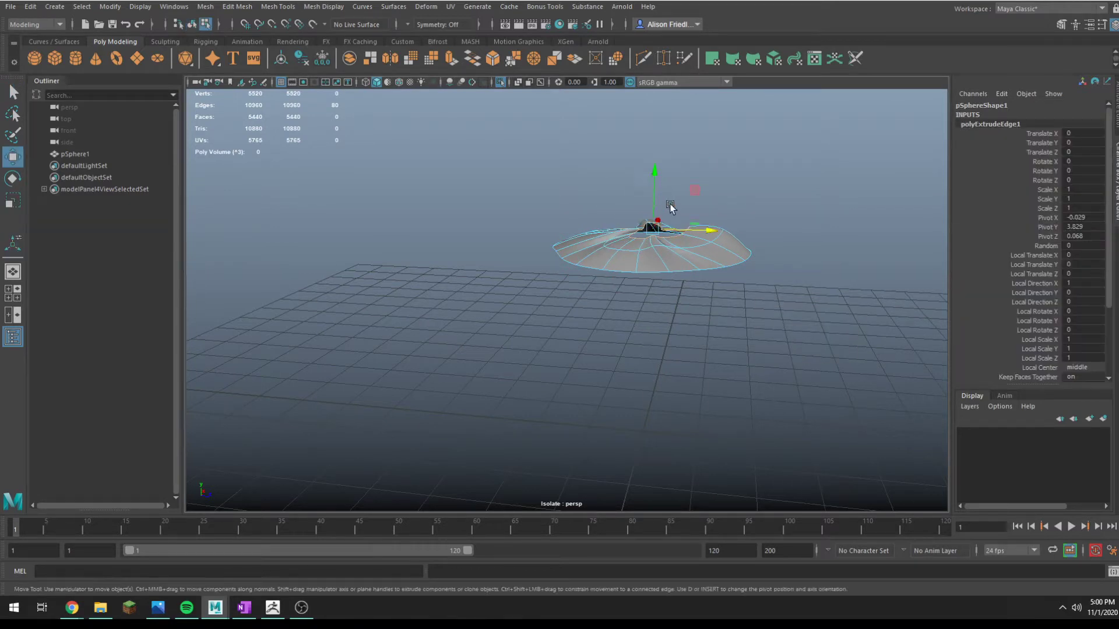
left_click_drag(654, 201, 736, 225)
key("e")
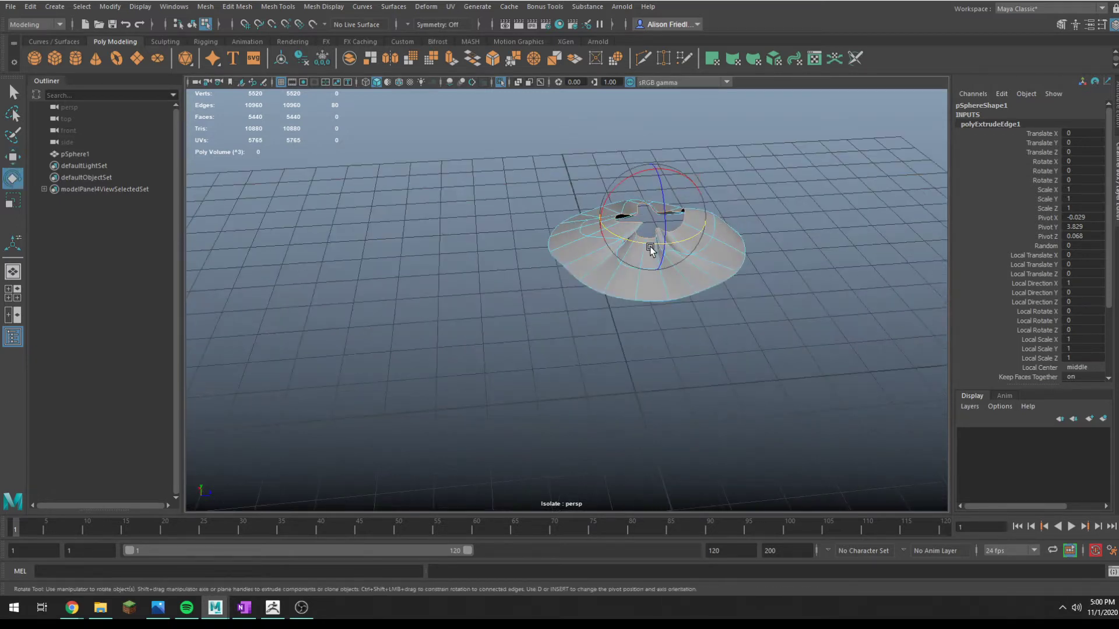
Extrude the neck's rim a second time, twist it around the vertical axis and raise it
key("ctrl+e")
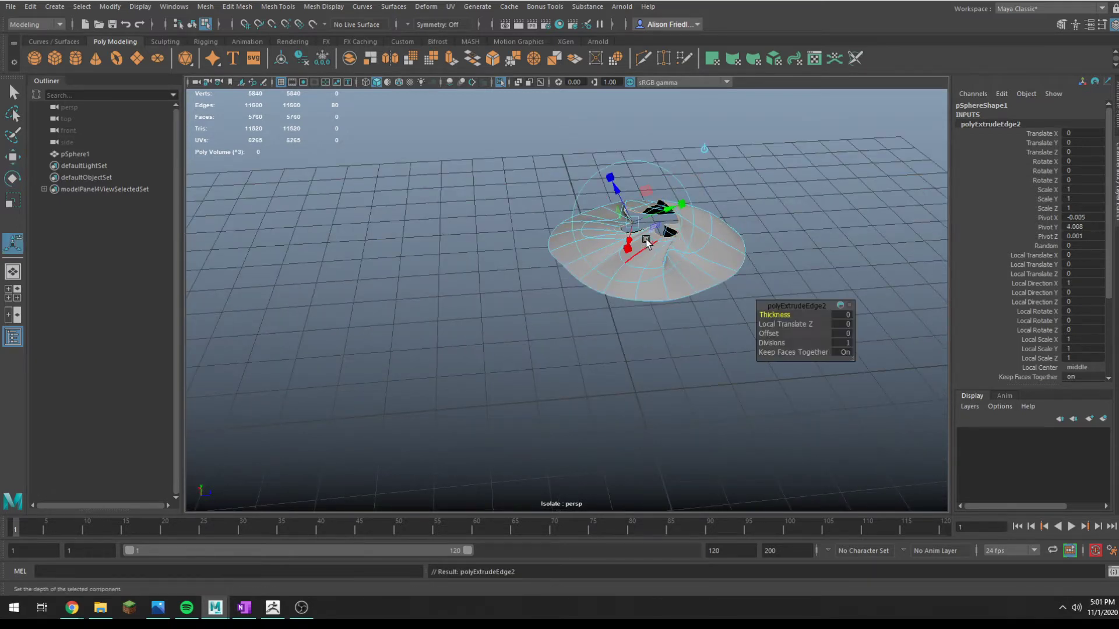
key("e")
left_click_drag(620, 240, 664, 244)
key("w")
left_click_drag(653, 199, 550, 201)
Extrude the rim a third time and rotate it around the vertical axis to tighten the twist
key("ctrl+e")
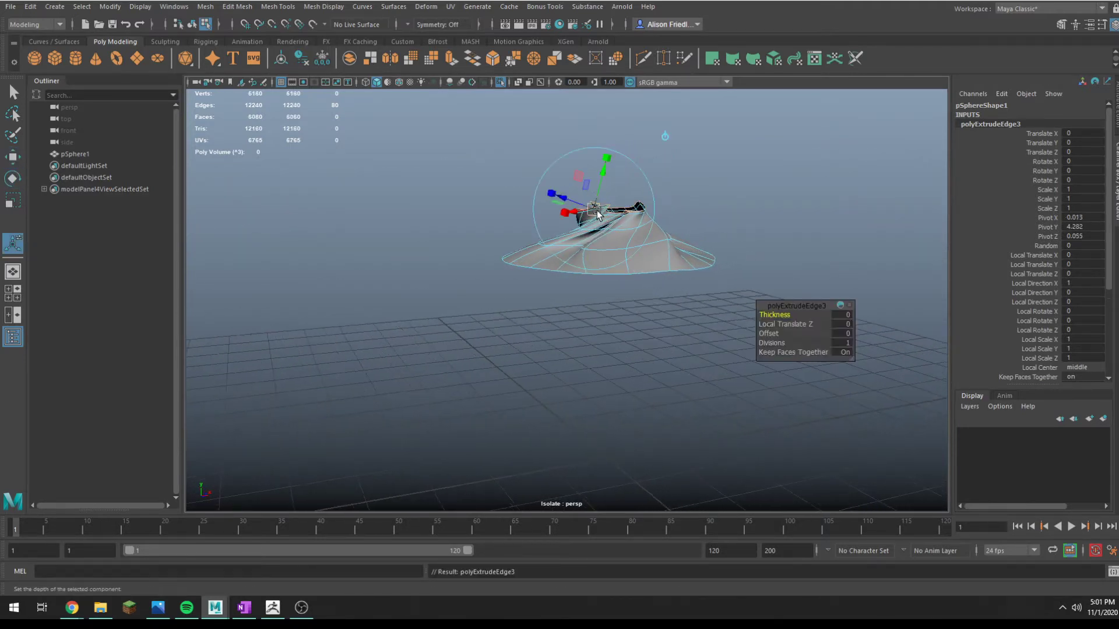
key("w")
key("e")
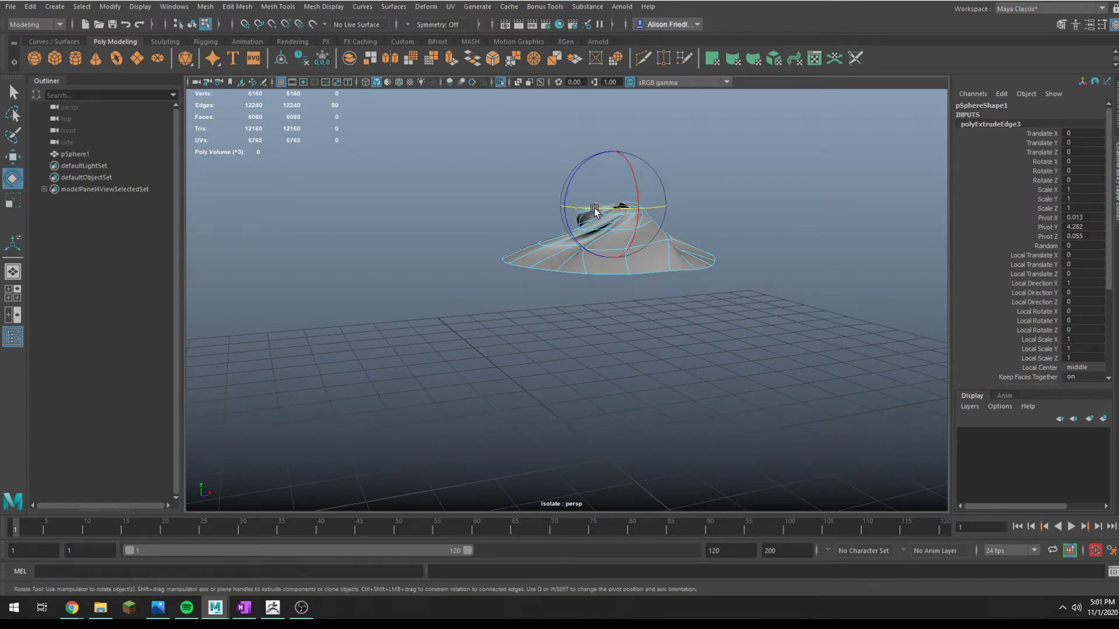
left_click_drag(594, 210, 523, 48)
Extrude the twisted rim once more, move it upward and scale it outward into a wide flared top
key("ctrl+e")
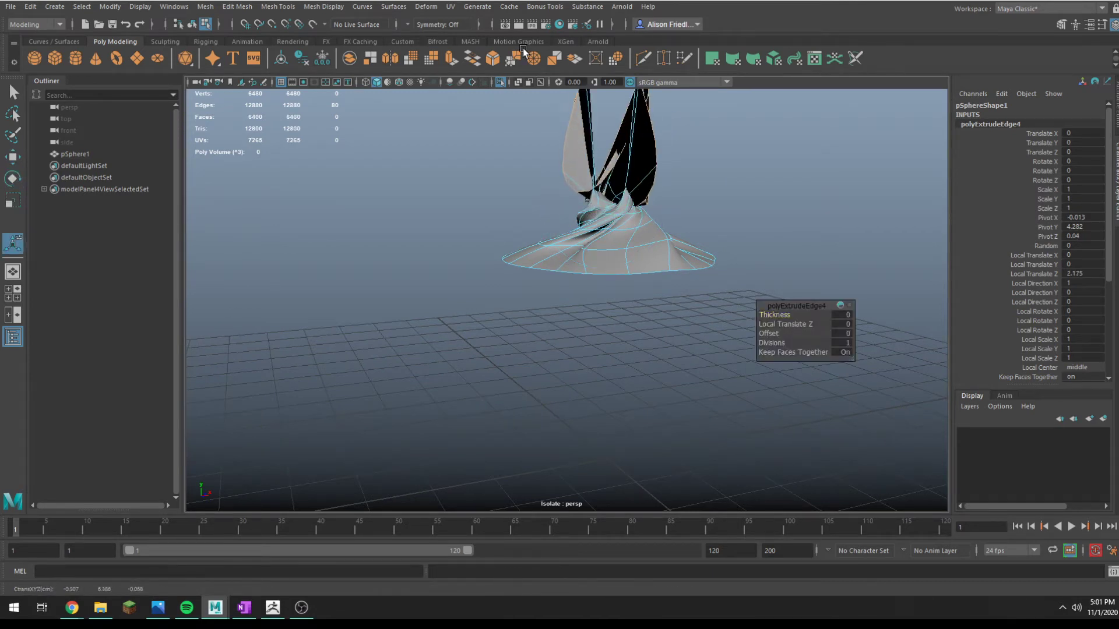
key("ctrl+z")
key("w")
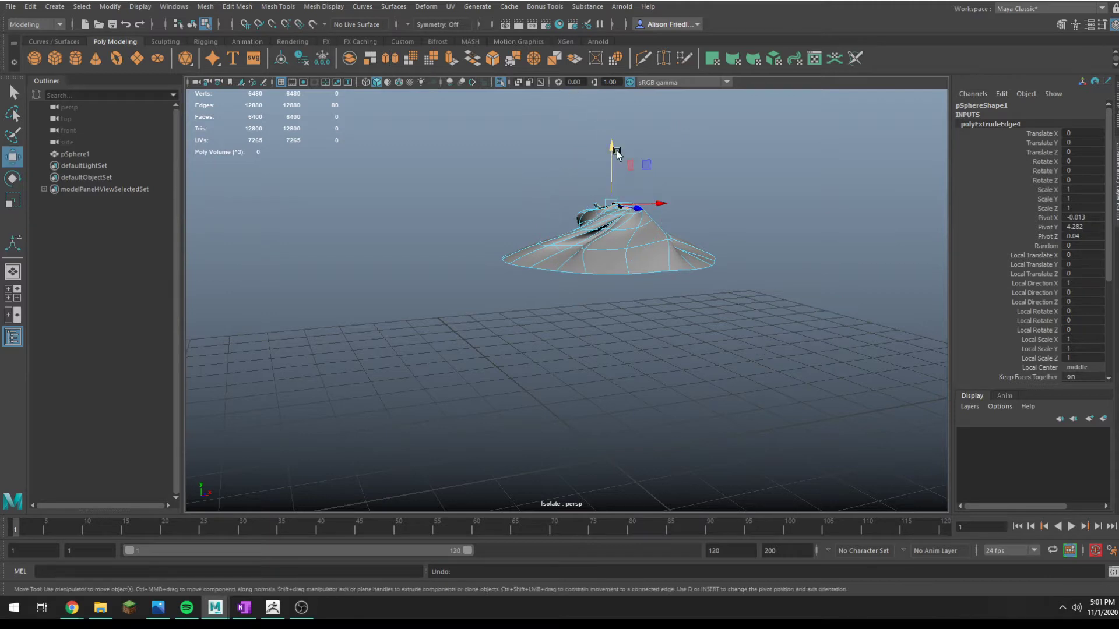
left_click_drag(617, 150, 776, 146)
key("r")
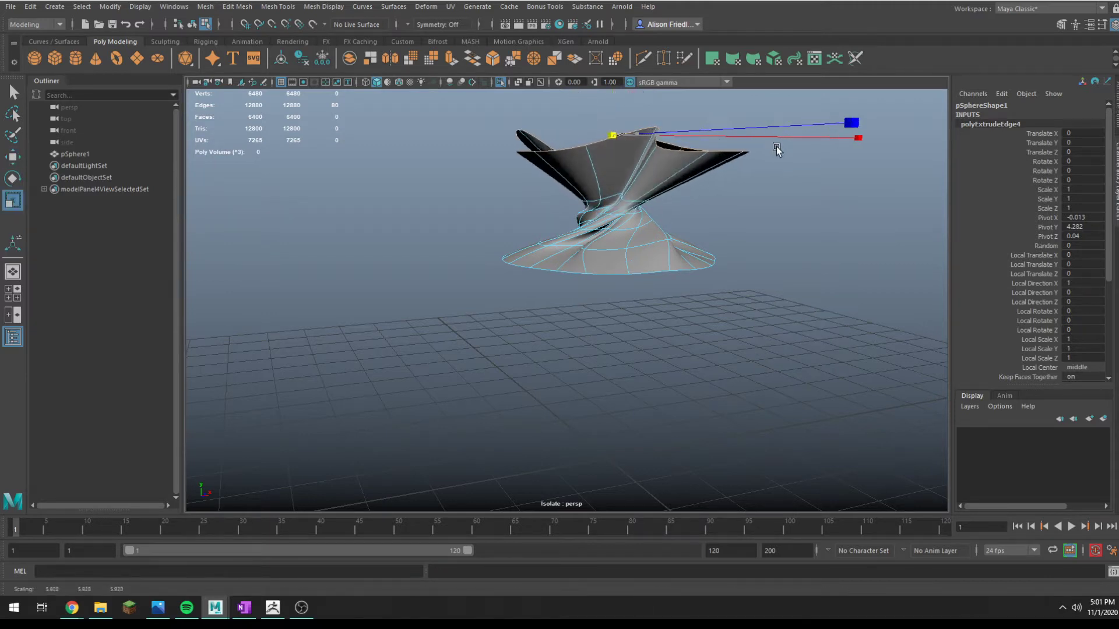
left_click_drag(667, 245, 673, 208, "alt")
Inspect the flared top, clear the selection and exit isolation to show the whole bag again
key("q")
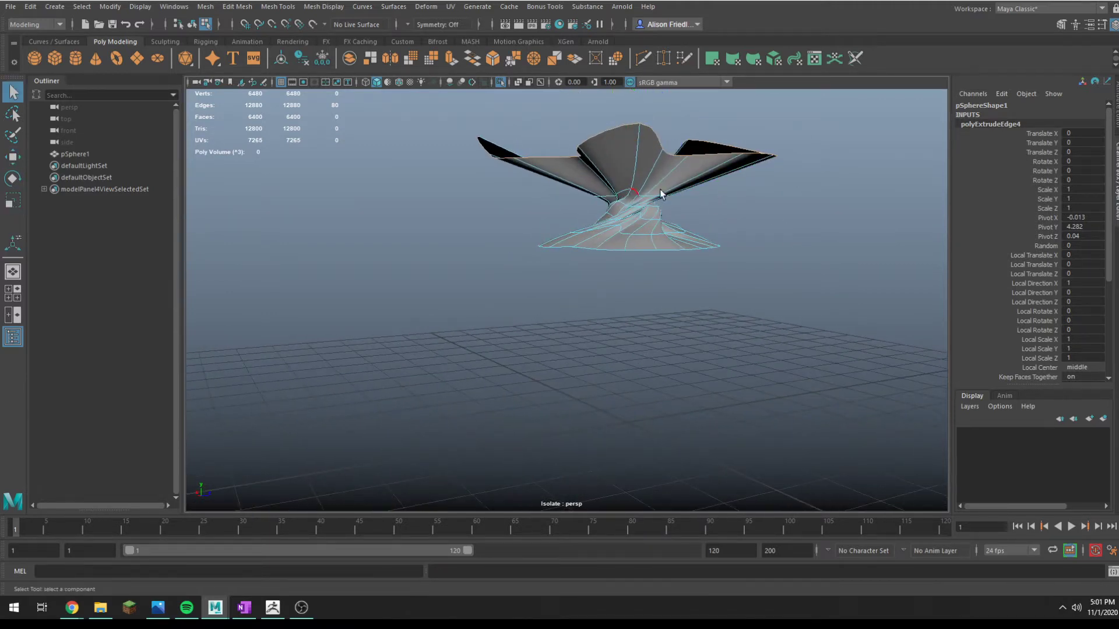
scroll(661, 190, "up", 3)
right_click_drag(675, 143, 733, 123)
left_click(779, 148)
left_click_drag(778, 148, 617, 250, "alt")
scroll(617, 251, "down", 3)
key("ctrl+1")
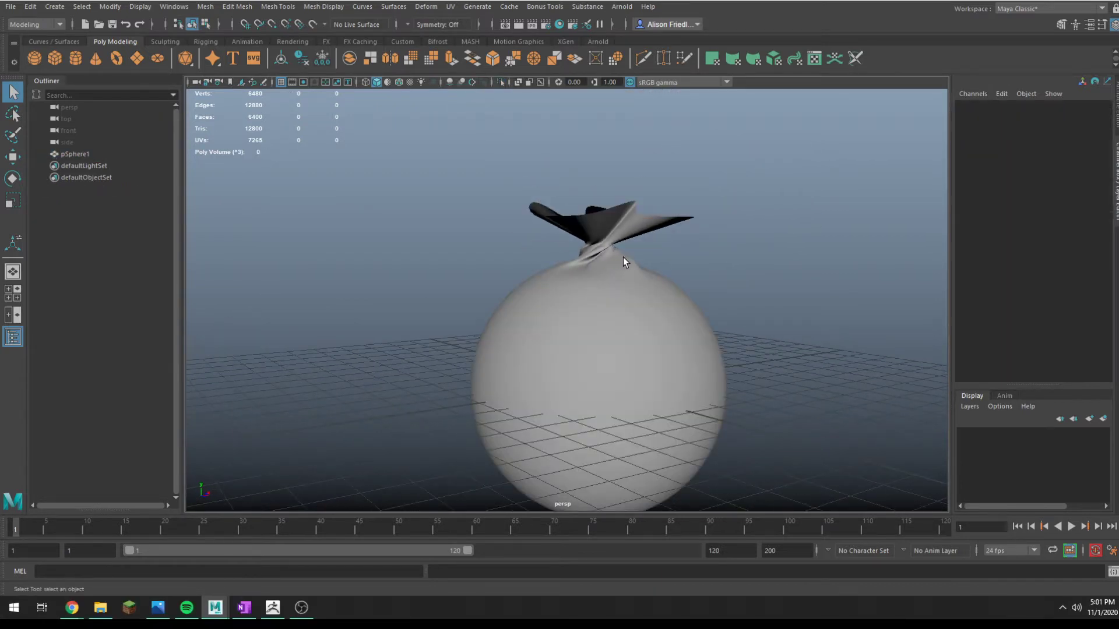
Switch the bag to edge editing and select the full edge loop around the flared top's outer rim
left_click_drag(703, 294, 606, 272, "alt")
left_click(637, 268)
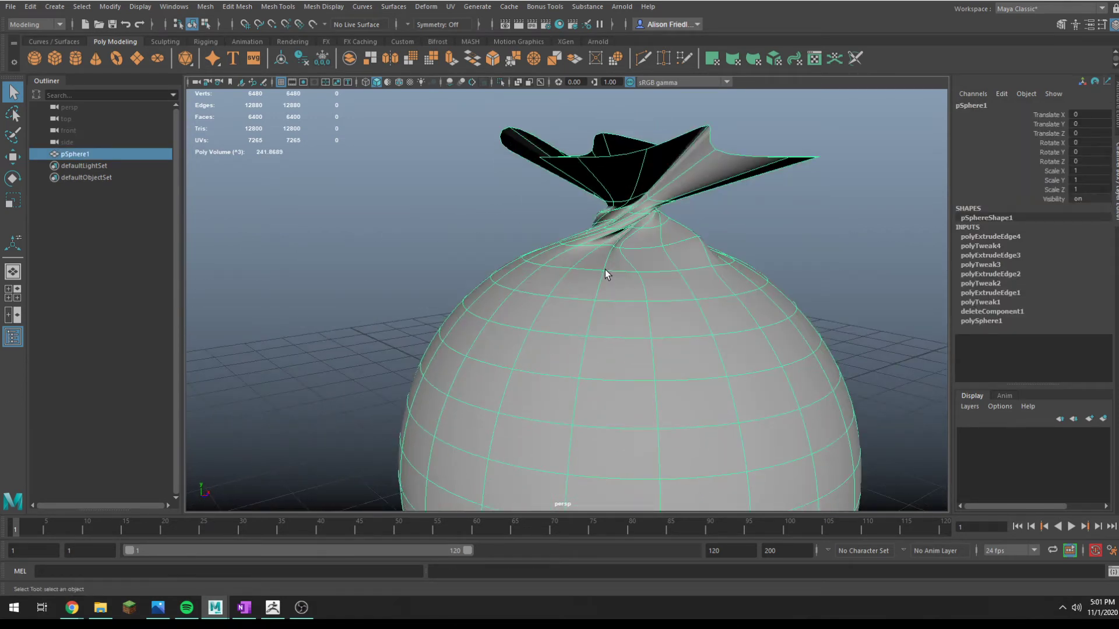
right_click_drag(599, 266, 596, 237)
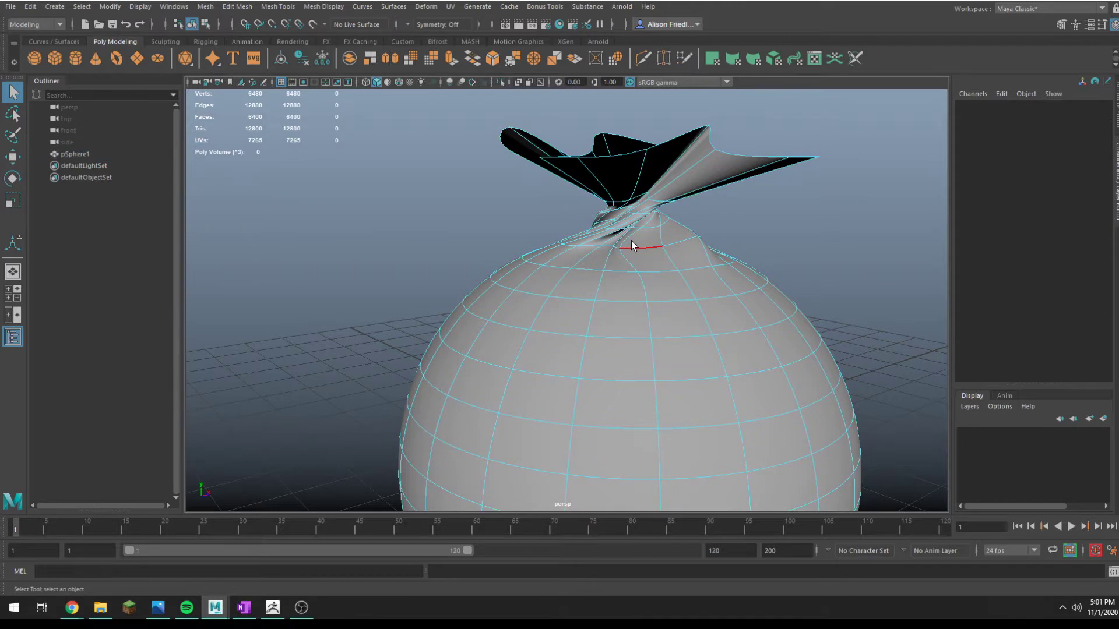
left_click_drag(631, 240, 666, 252, "alt")
double_click(722, 166)
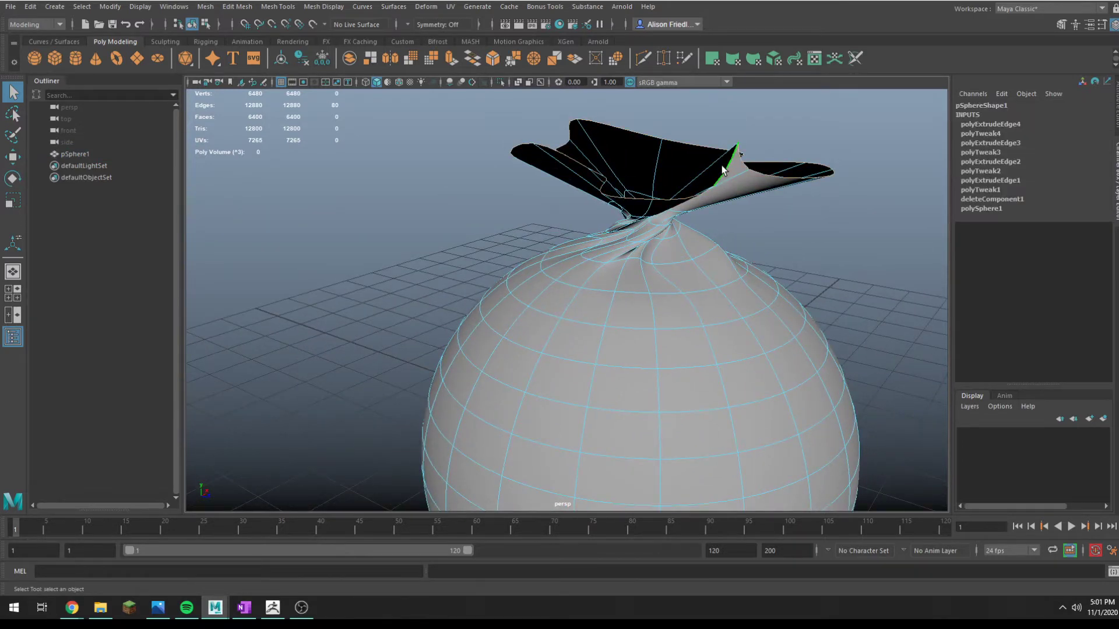
key("ctrl+d")
key("w")
scroll(682, 181, "down", 3)
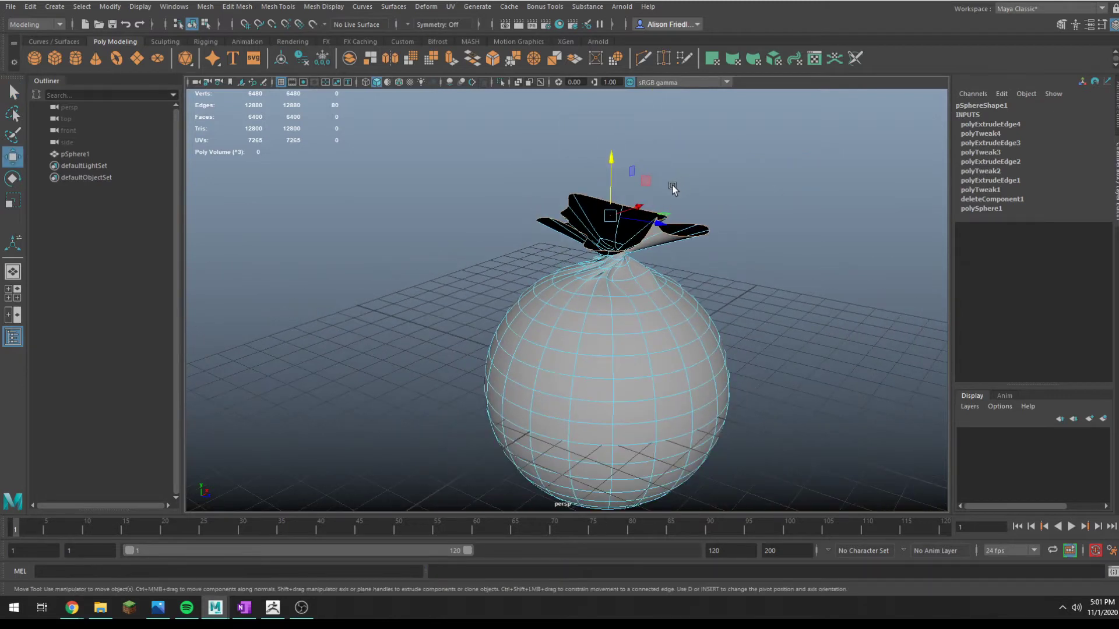
left_click_drag(610, 192, 608, 158)
key("ctrl+z")
Extrude the selected rim edges and move the new edges straight up to form upright sides
key("ctrl+e")
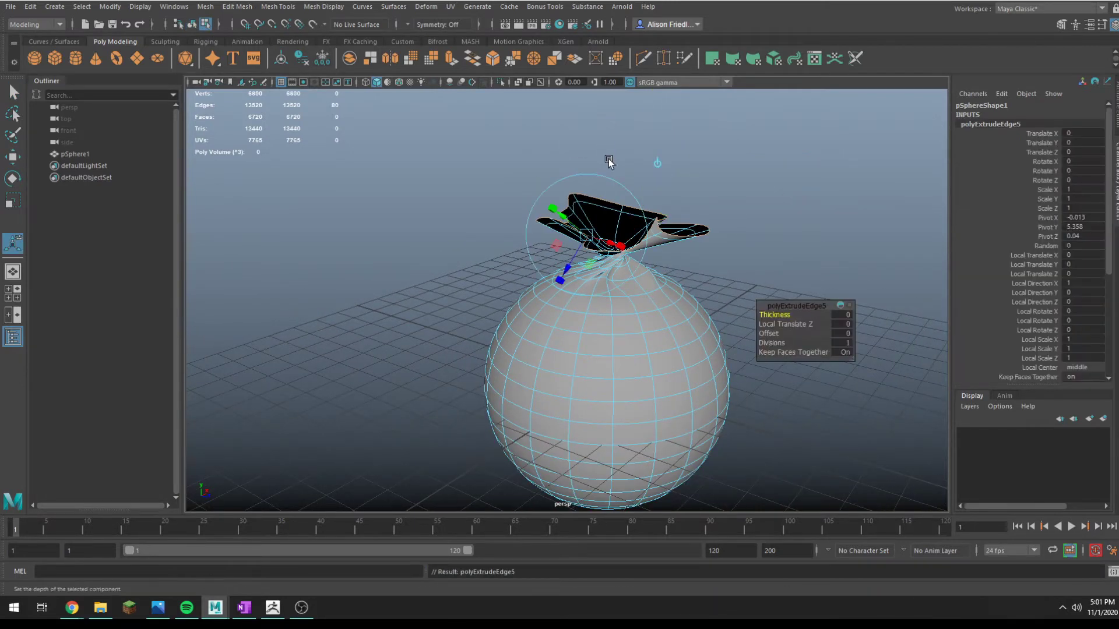
key("w")
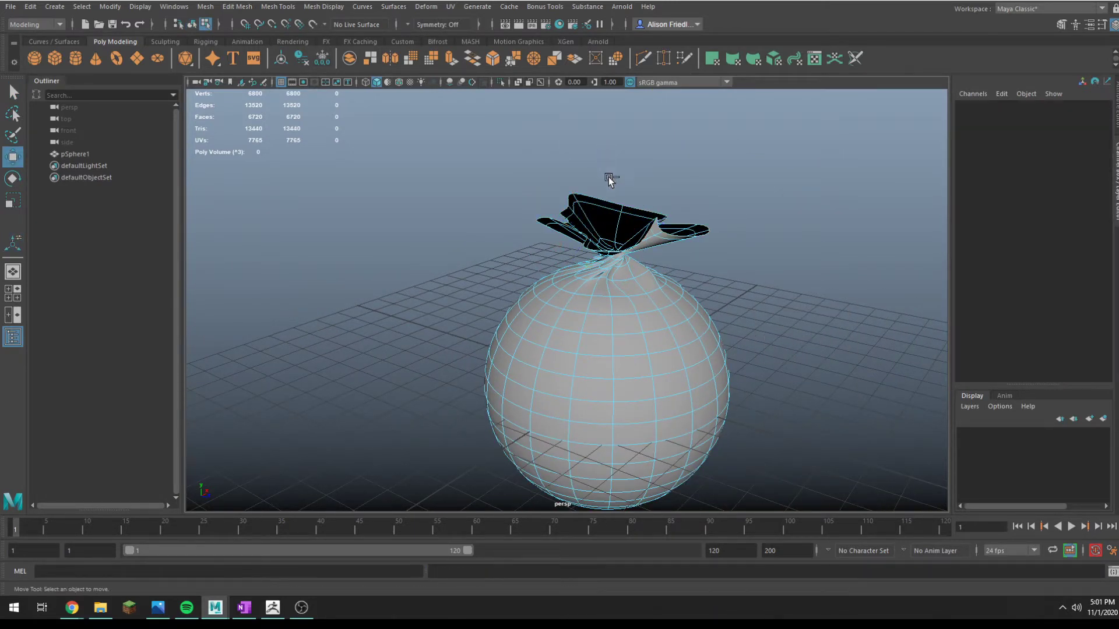
left_click_drag(608, 176, 606, 123)
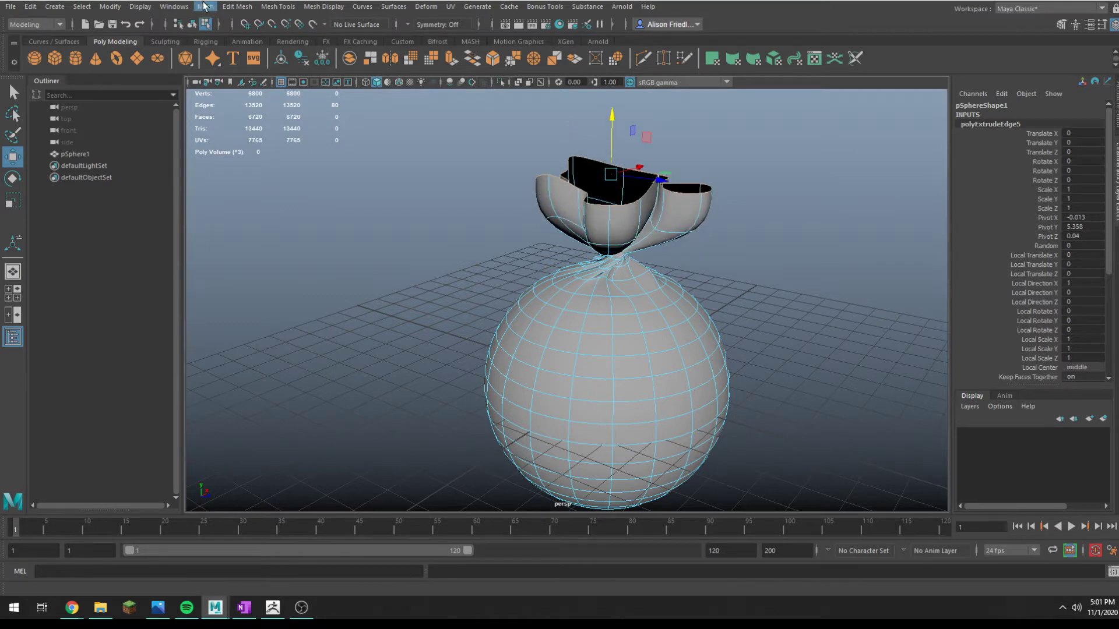
left_click_drag(688, 216, 516, 156, "alt")
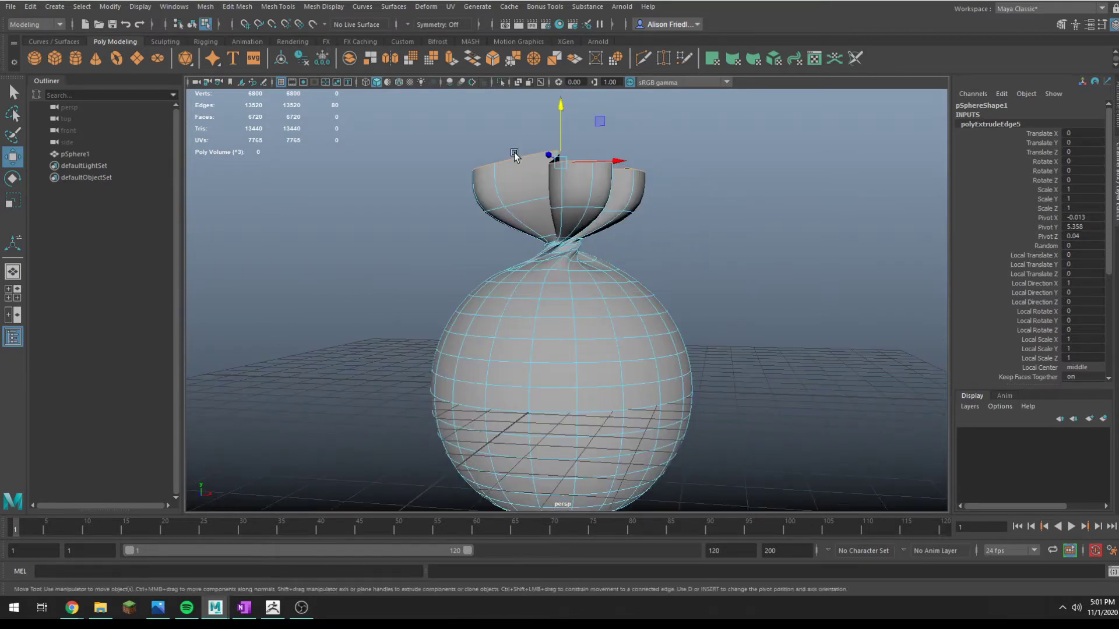
Smooth the rim by repeatedly applying Average Vertices to its selected edge loop
left_click(205, 7)
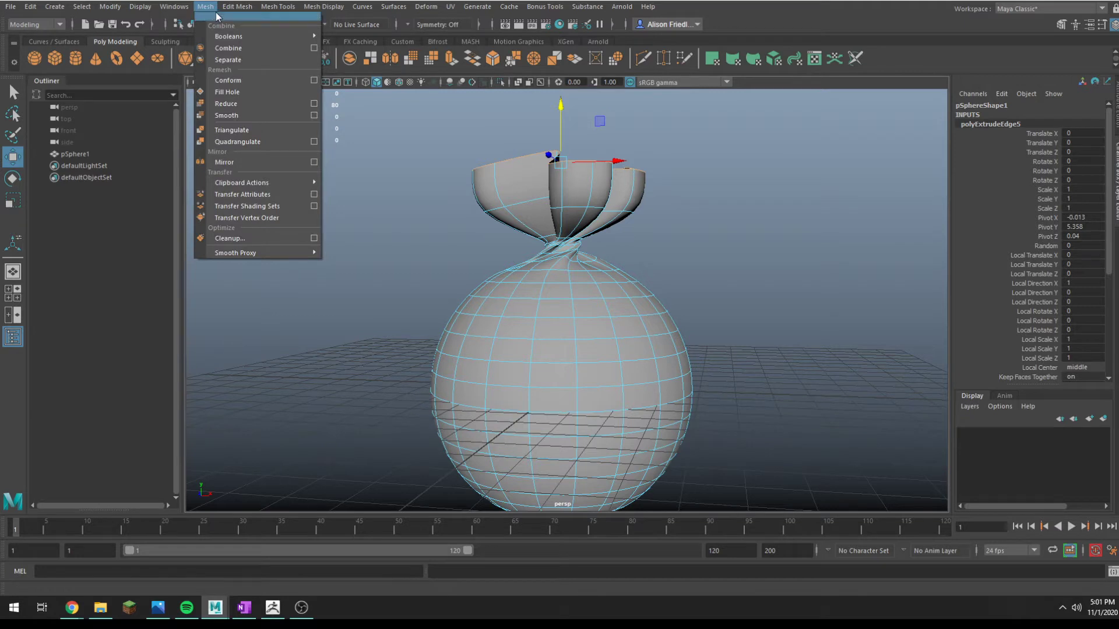
mouse_move(229, 12)
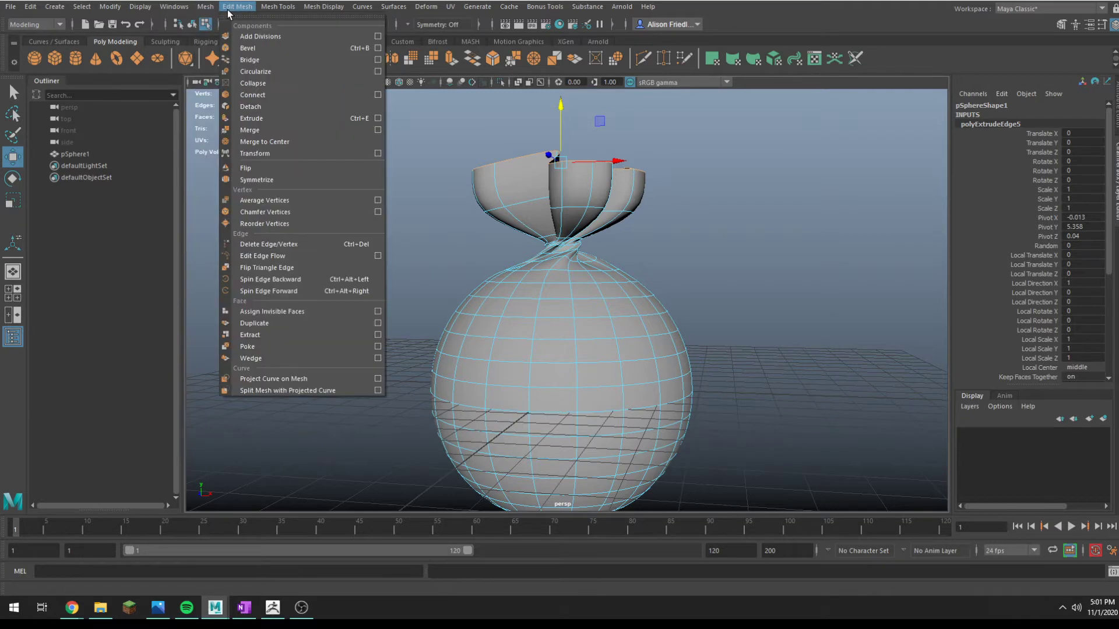
left_click(265, 201)
key("r")
key("g")
key("g")
key("g")
key("g")
key("g")
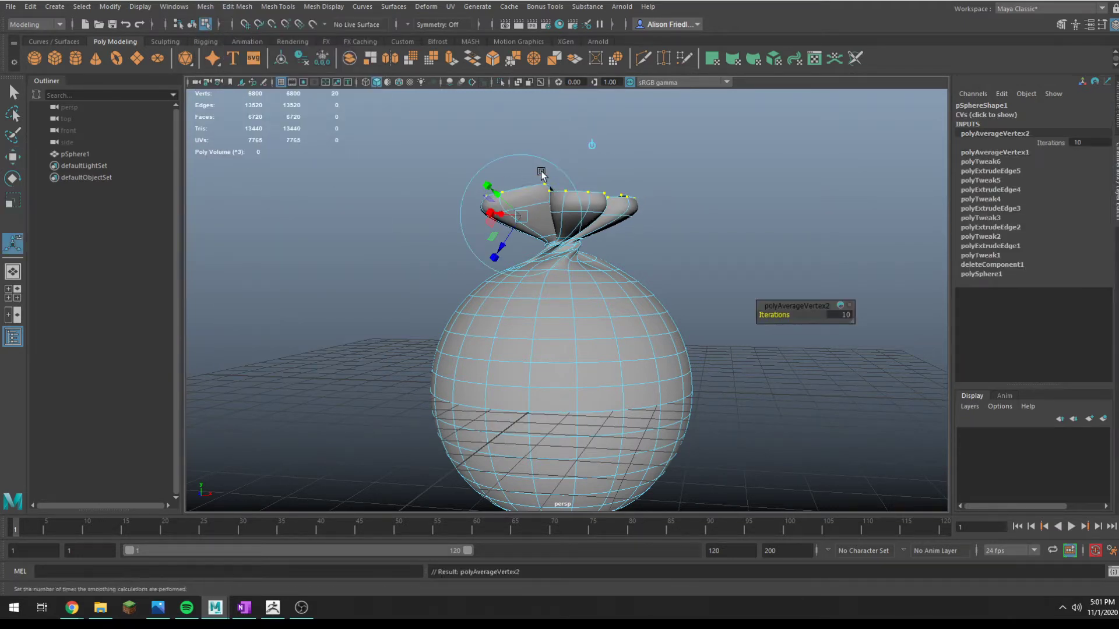
Raise the smoothed rim and scale it outward into a wide flare
left_click_drag(547, 180, 884, 242, "alt")
key("w")
key("r")
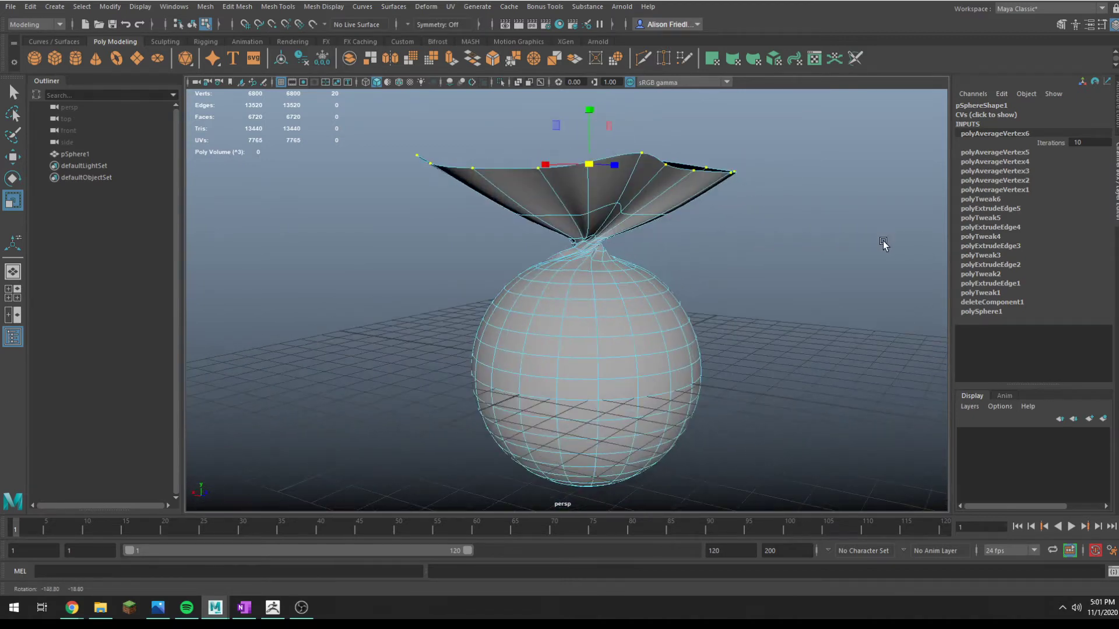
Select the edge loop at the narrowest part of the twisted neck and average its vertices repeatedly
left_click_drag(699, 190, 642, 252, "alt")
scroll(639, 185, "up", 5)
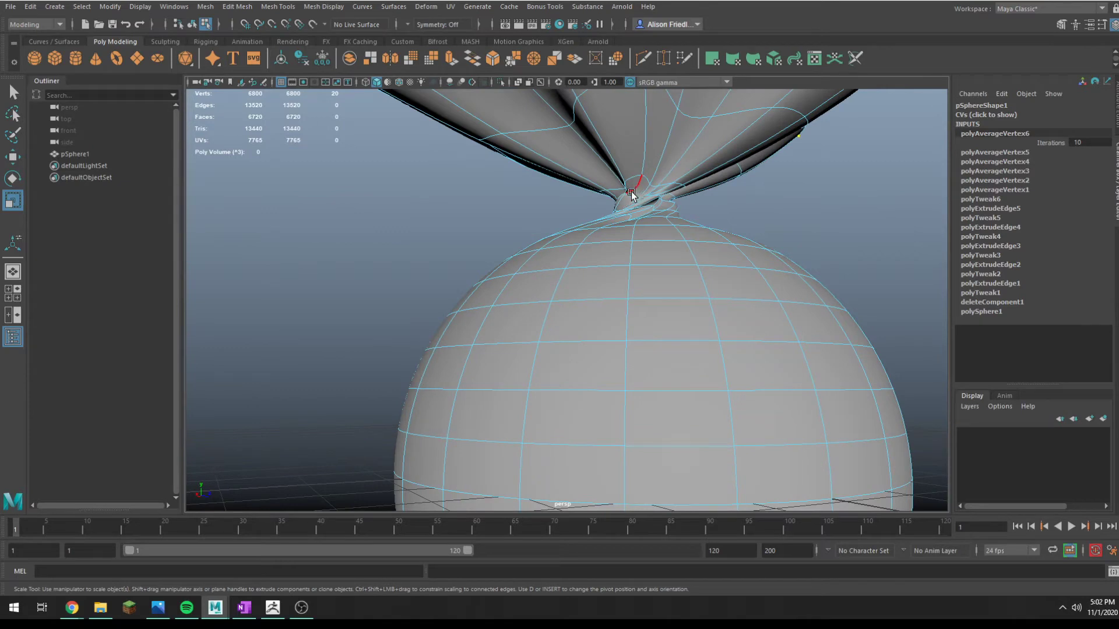
double_click(631, 191)
key("q")
key("f")
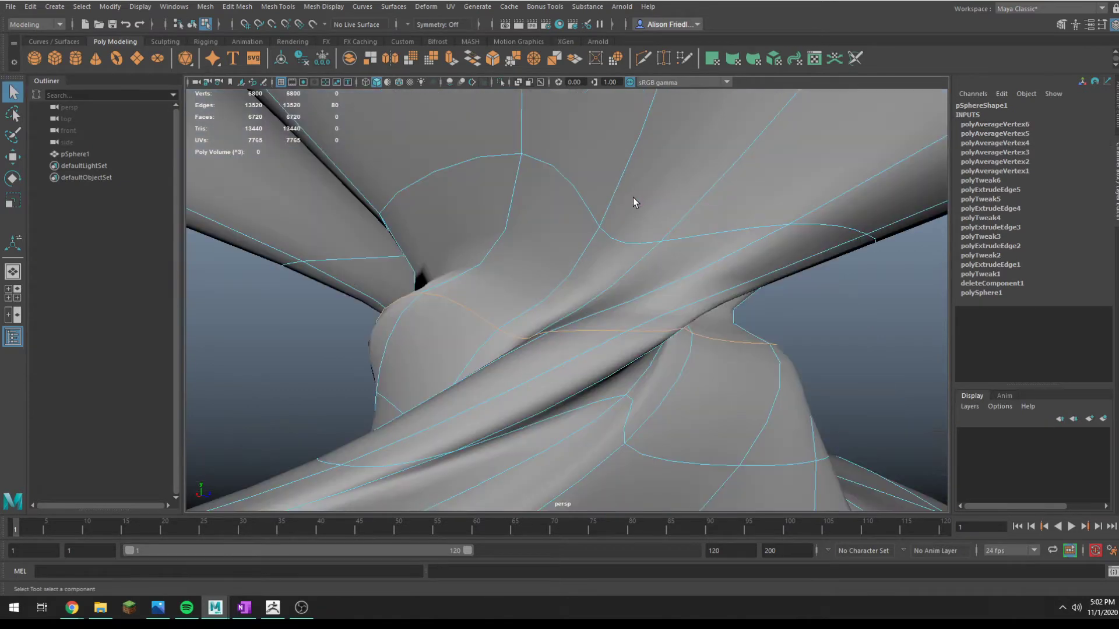
scroll(633, 197, "down", 3)
left_click_drag(633, 197, 624, 236, "alt")
key("g")
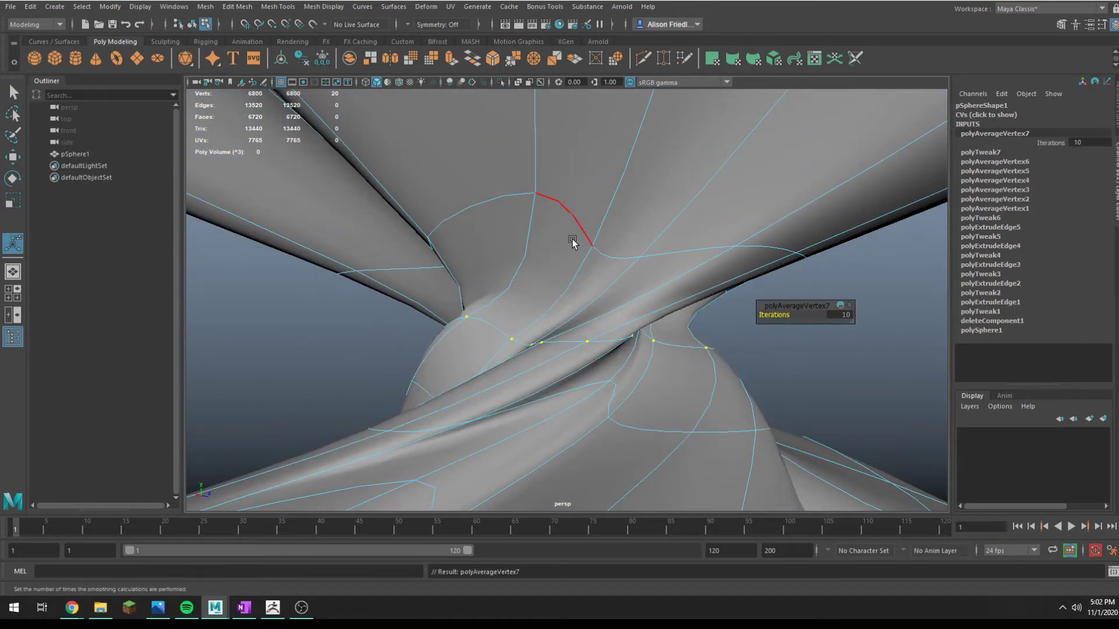
key("g")
key("g")
key("g")
key("g")
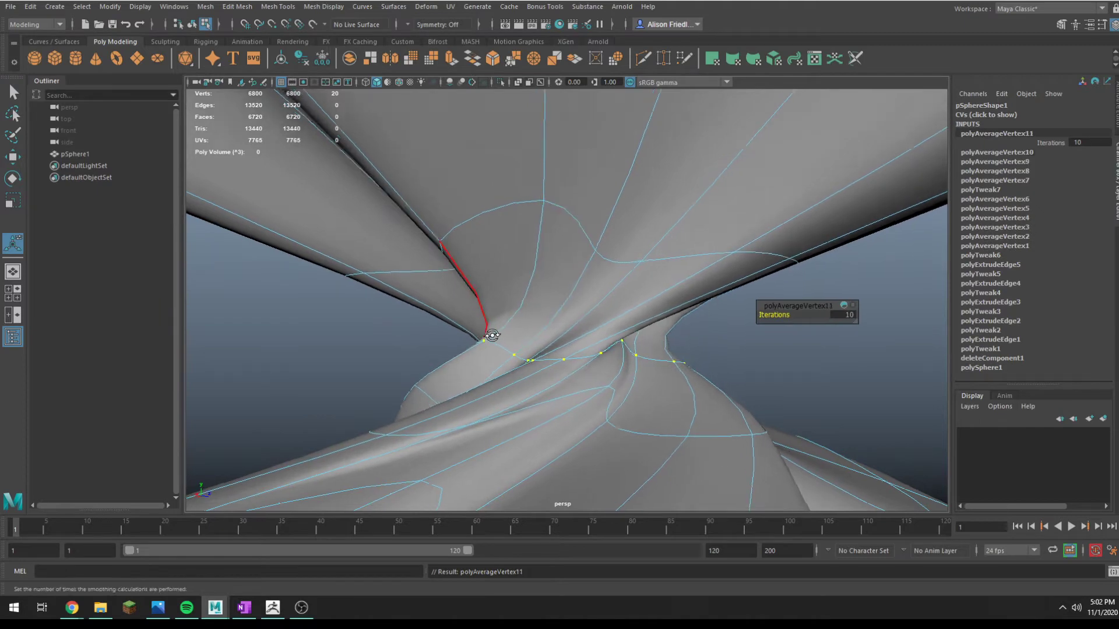
Select the edge loop on the bag's shoulder below the neck and average its vertices repeatedly
left_click_drag(492, 336, 507, 387, "alt")
key("g")
key("g")
key("g")
key("g")
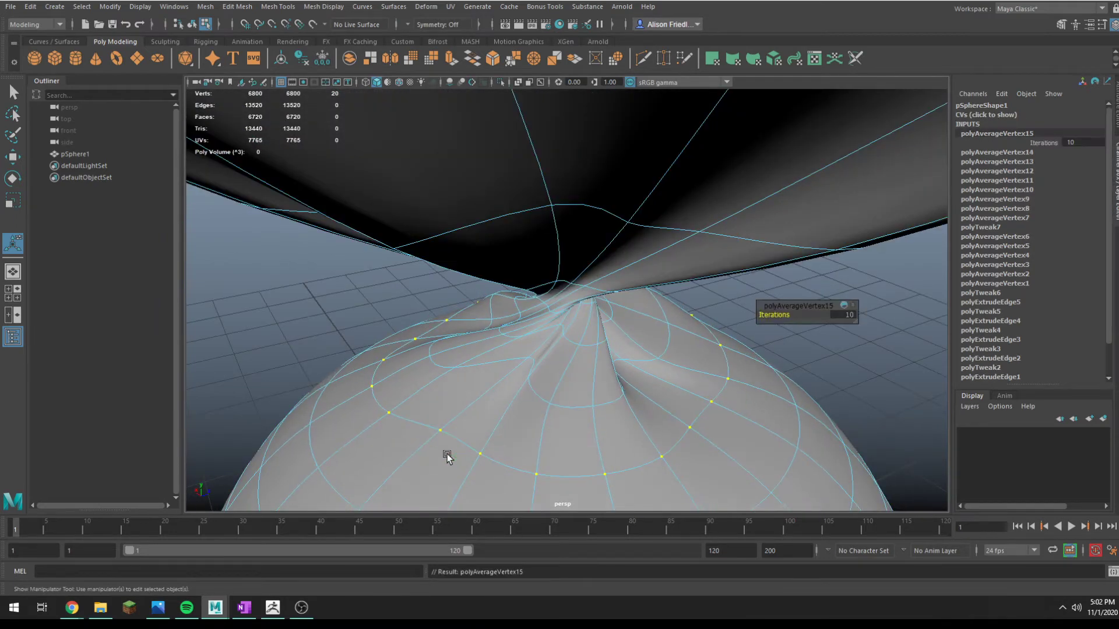
key("g")
key("g")
key("g")
scroll(447, 454, "down", 4)
left_click_drag(447, 454, 464, 409, "alt")
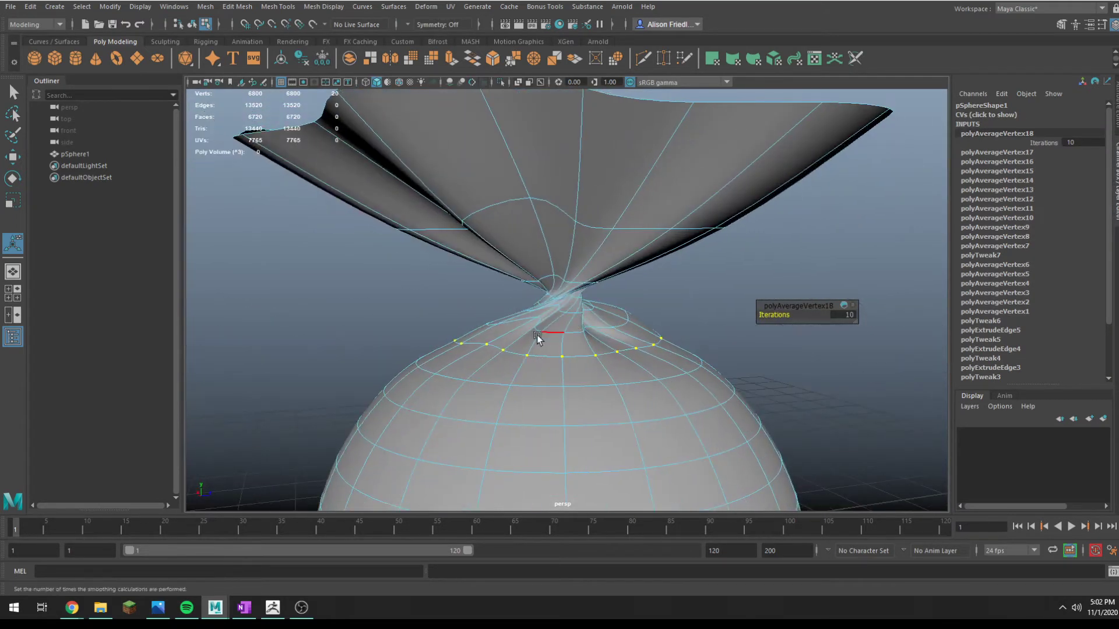
key("q")
left_click(503, 349)
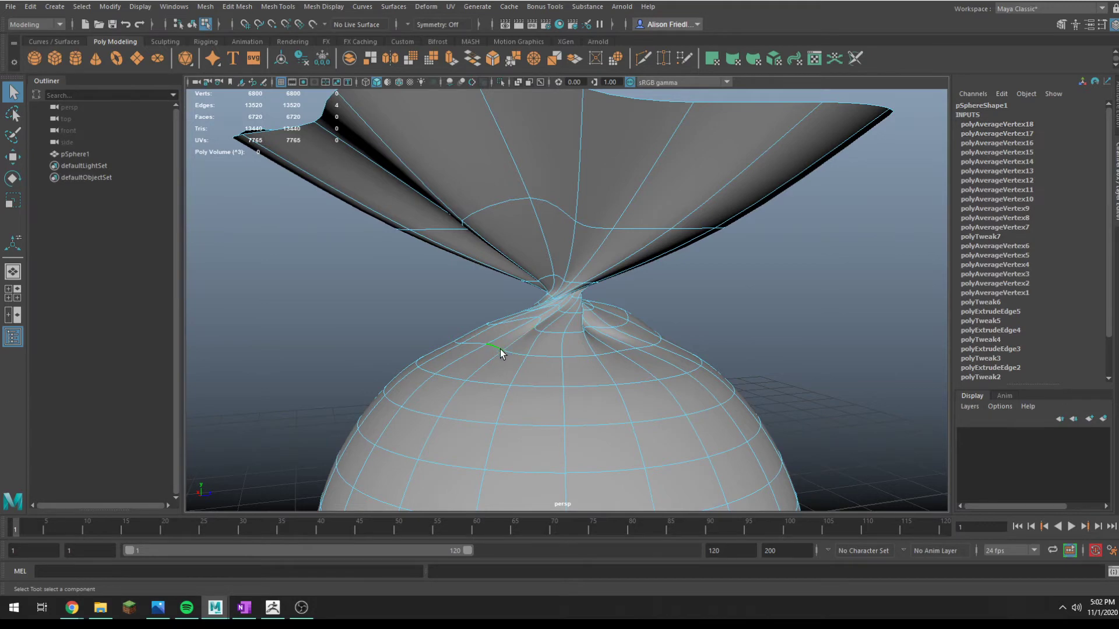
left_click_drag(499, 349, 632, 351, "alt")
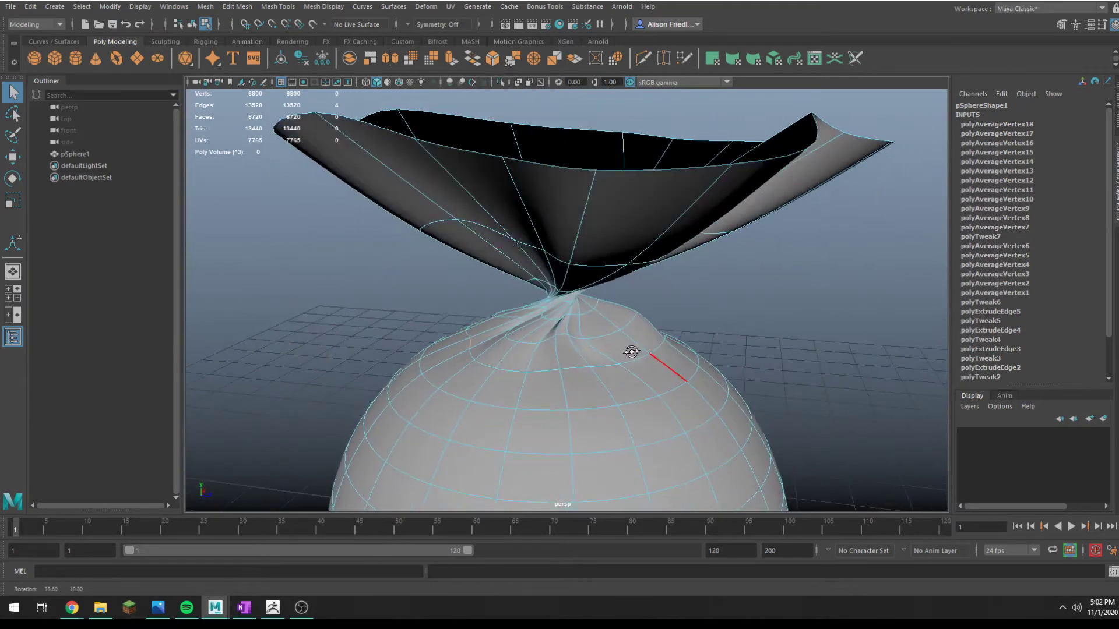
left_click(483, 363)
key("w")
left_click_drag(564, 331, 470, 335, "alt")
left_click_drag(539, 337, 588, 344, "alt")
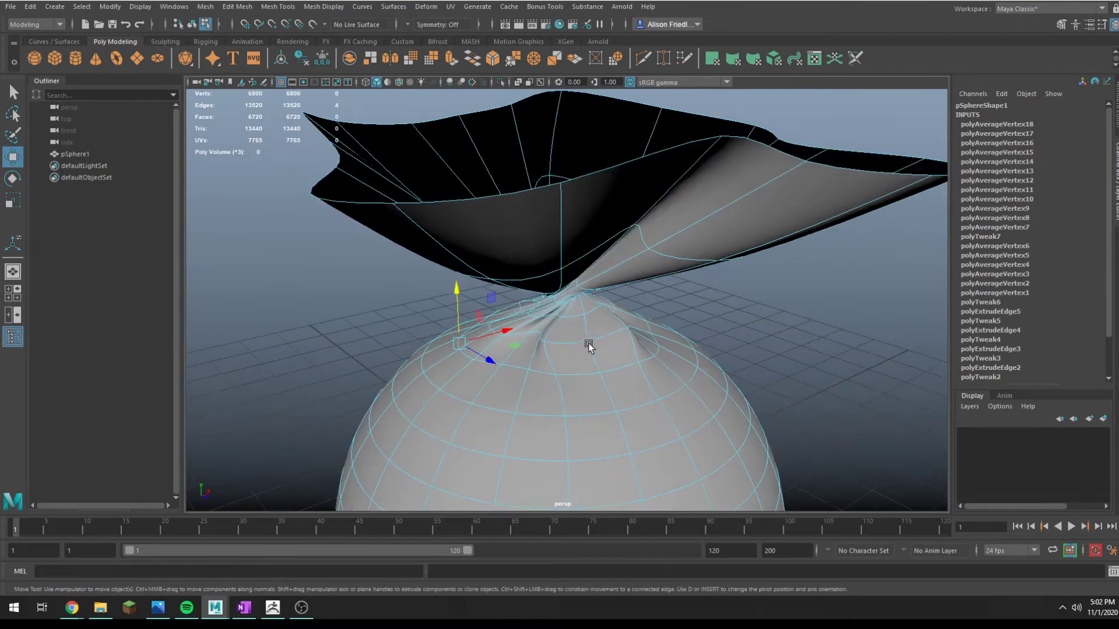
double_click(562, 344)
key("g")
key("ctrl+z")
key("q")
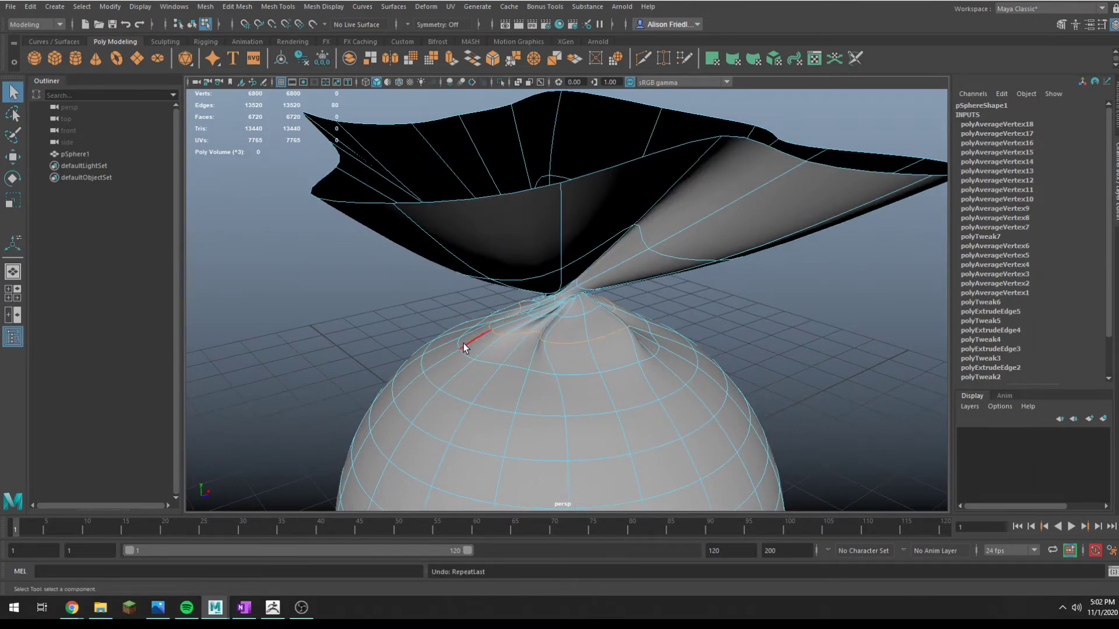
Select an edge on the bag's shoulder below the neck and set the Move tool's axis orientation to Component
left_click(462, 343)
double_click(13, 91)
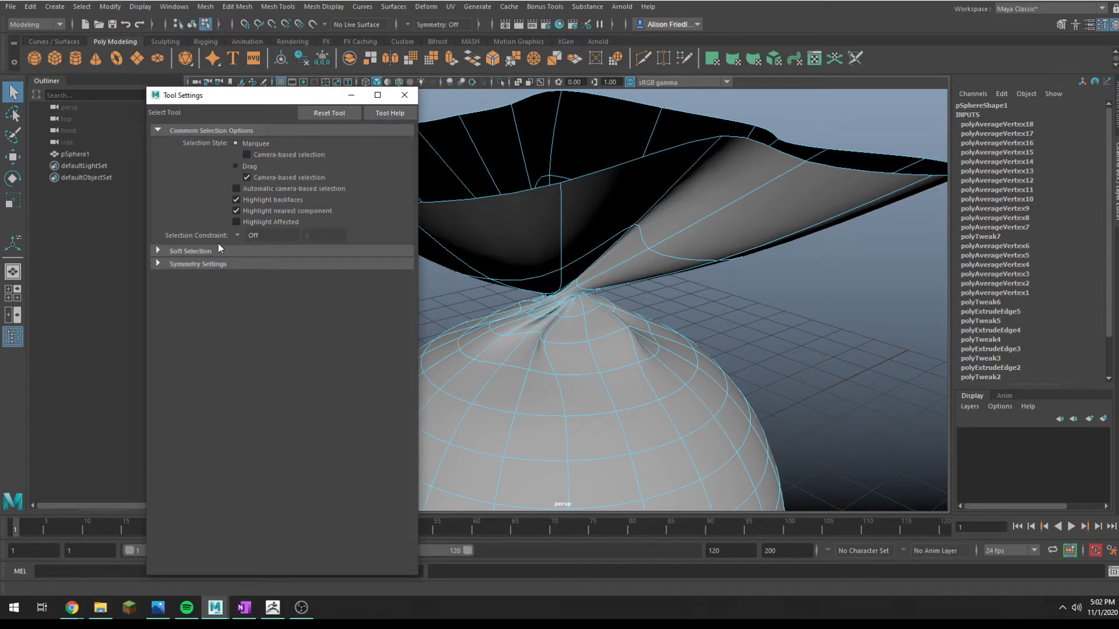
key("w")
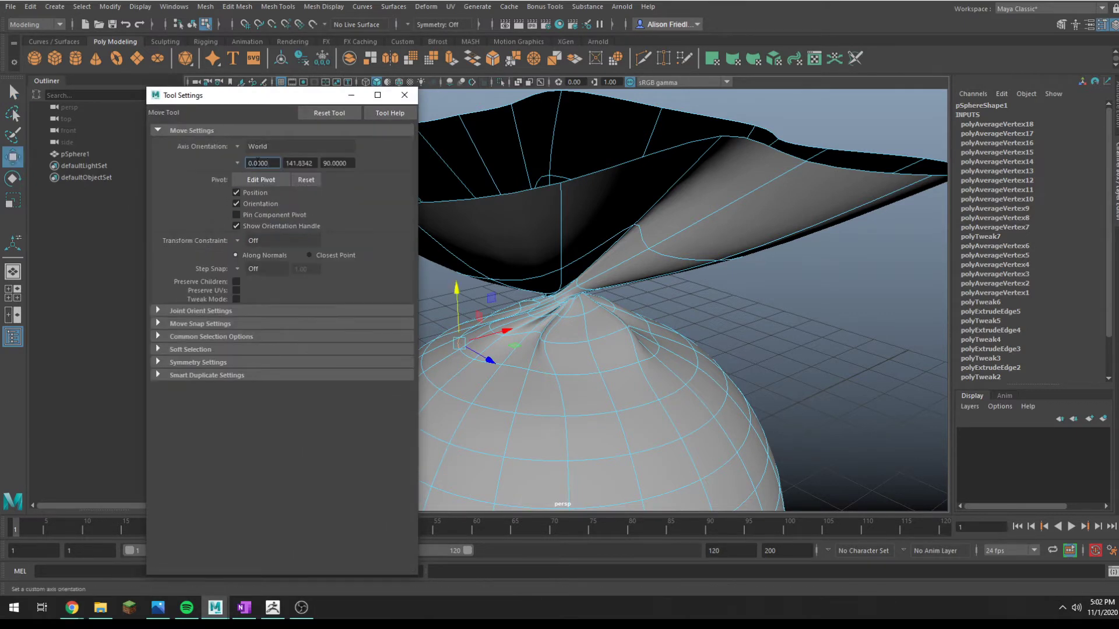
left_click(236, 146)
left_click(262, 169)
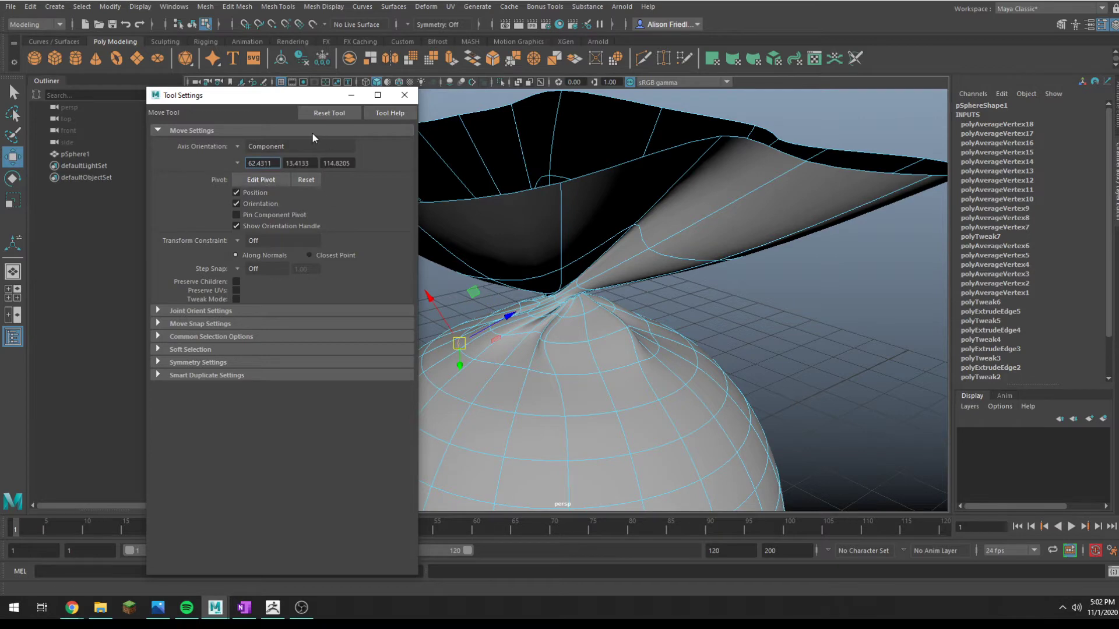
left_click_drag(292, 101, 182, 86)
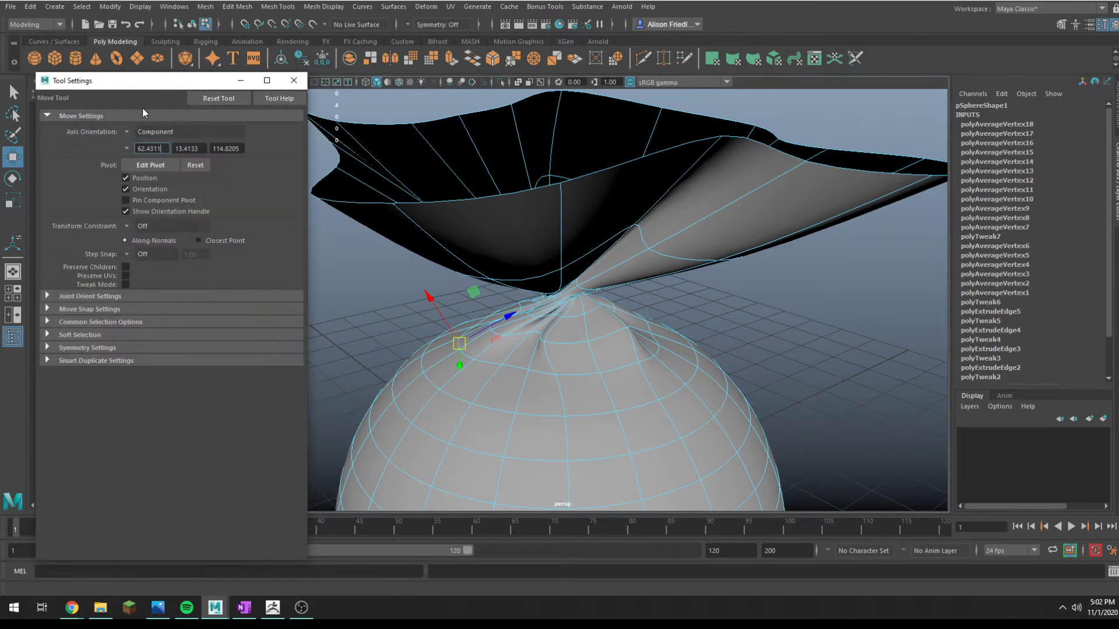
Move individual edges on the bag's shoulder along their component axes to shape folds around the neck
left_click_drag(441, 364, 549, 311, "alt")
key("ctrl+z")
left_click_drag(617, 338, 553, 314, "alt")
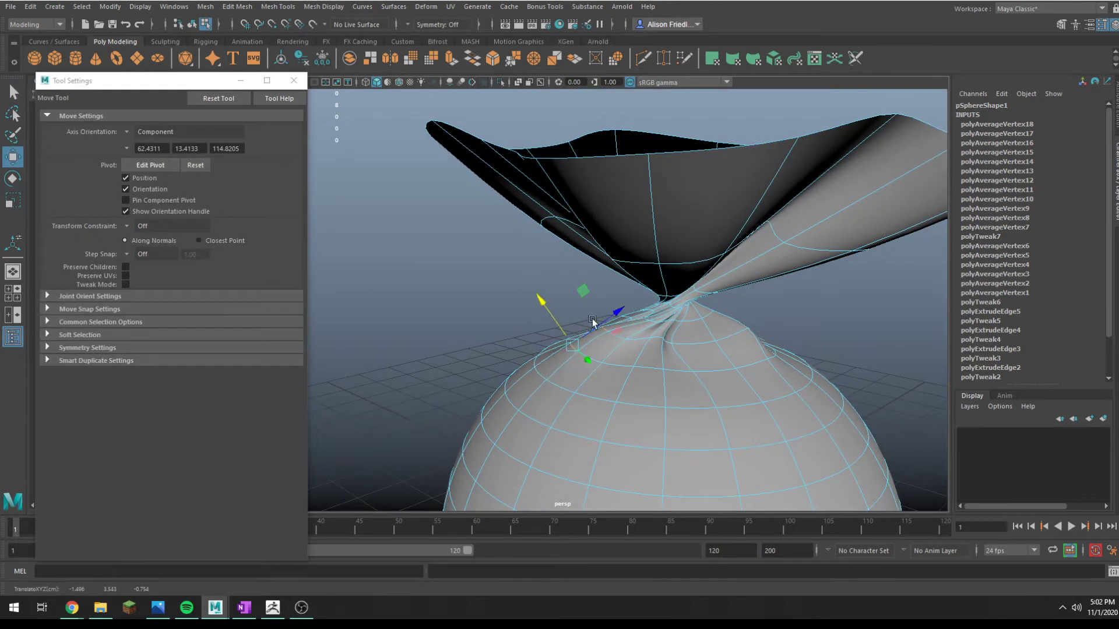
right_click_drag(629, 357, 626, 322)
left_click(625, 345)
left_click_drag(647, 318, 687, 274, "alt")
Move the face beside the fold just below the neck and average its vertices
key("q")
left_click(693, 348)
key("w")
left_click_drag(732, 321, 743, 334, "alt")
key("q")
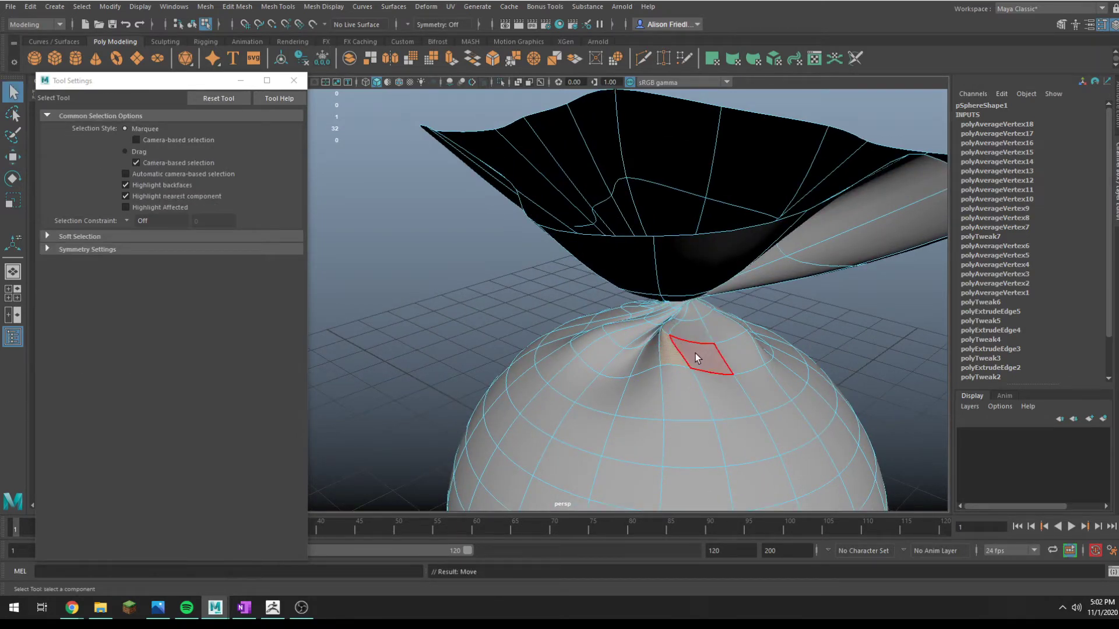
left_click(237, 6)
left_click(288, 201)
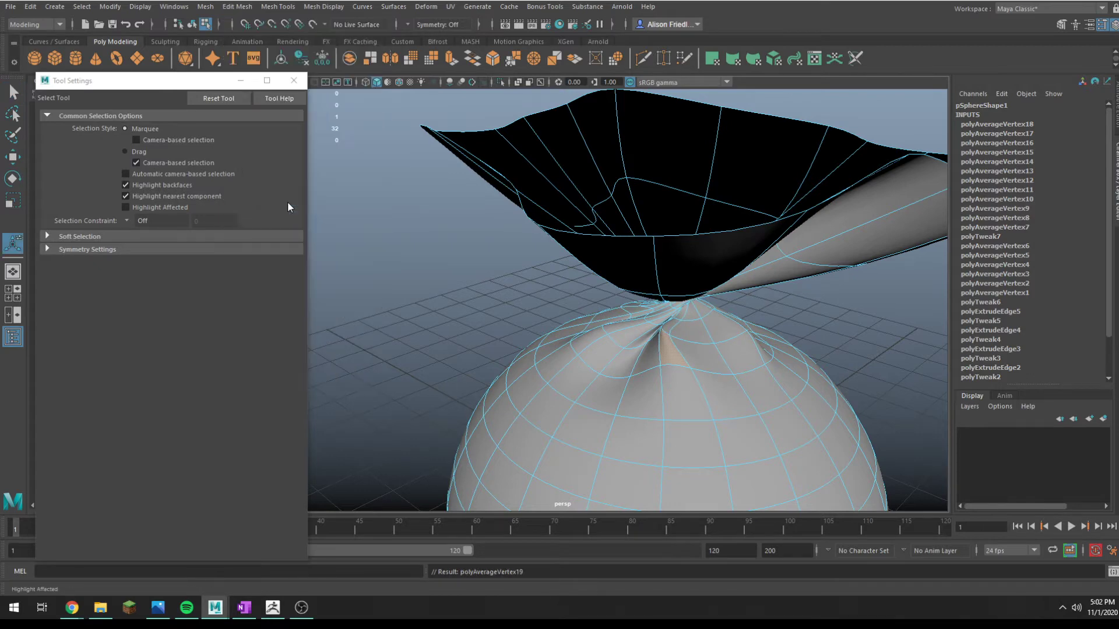
Average the vertices of another face on the bag's shoulder, beside the twisted neck
left_click_drag(687, 327, 787, 326, "alt")
left_click(686, 292)
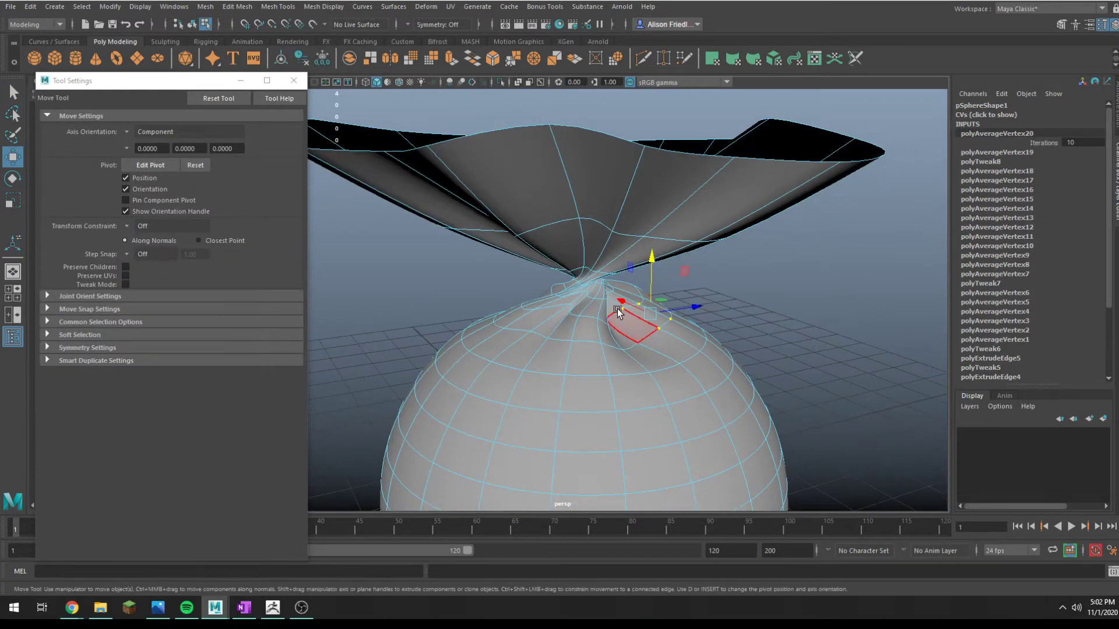
left_click_drag(691, 306, 591, 315)
key("ctrl+z")
key("q")
left_click(647, 316)
key("w")
key("q")
right_click_drag(650, 298, 706, 271)
Leave component editing, inspect the bag's twisted neck and flared top, and select the whole bag
left_click(794, 299)
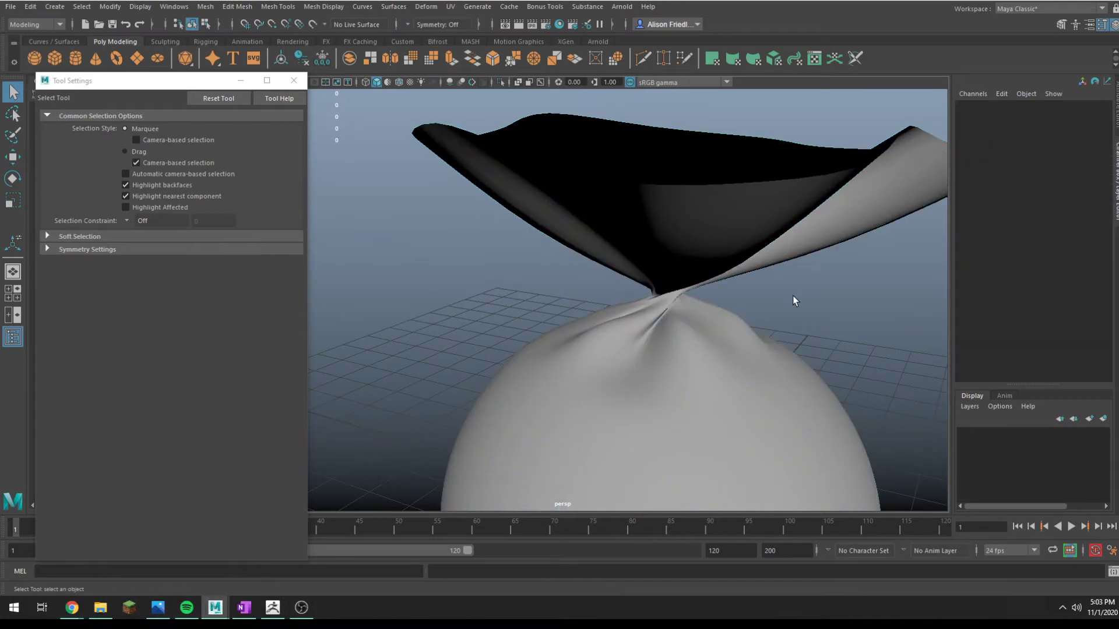
left_click_drag(794, 299, 744, 335, "alt")
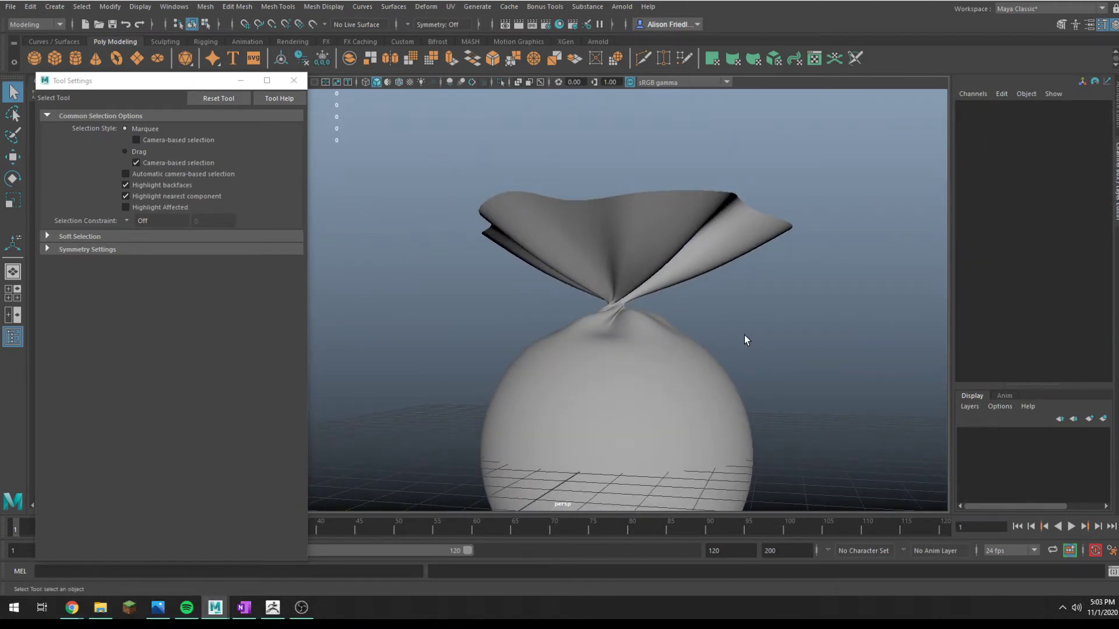
scroll(735, 341, "down", 3)
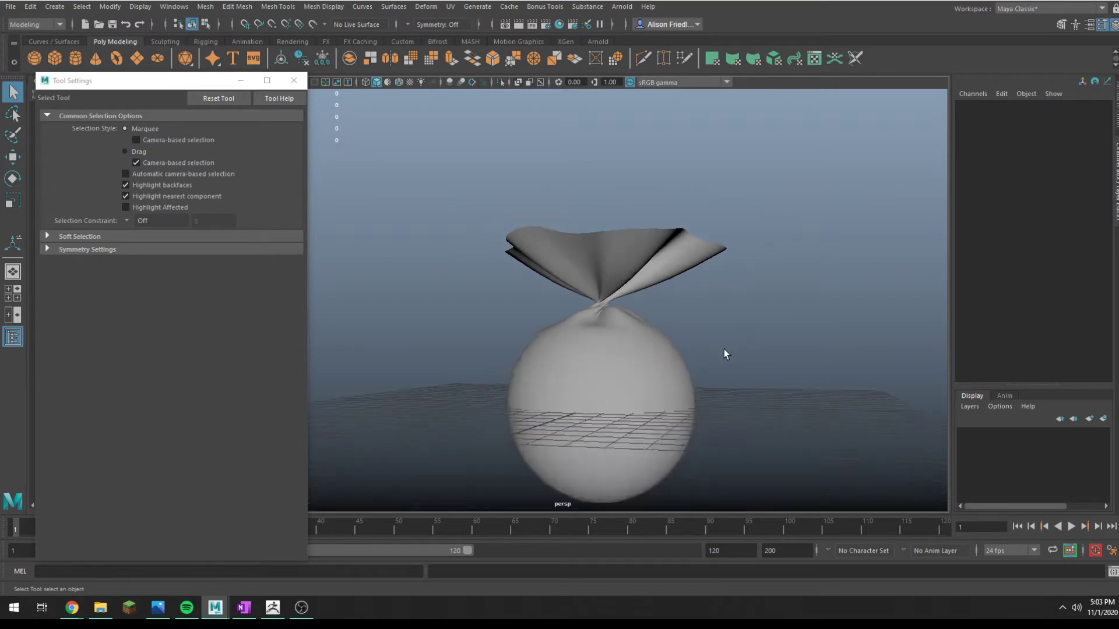
scroll(694, 320, "up", 2)
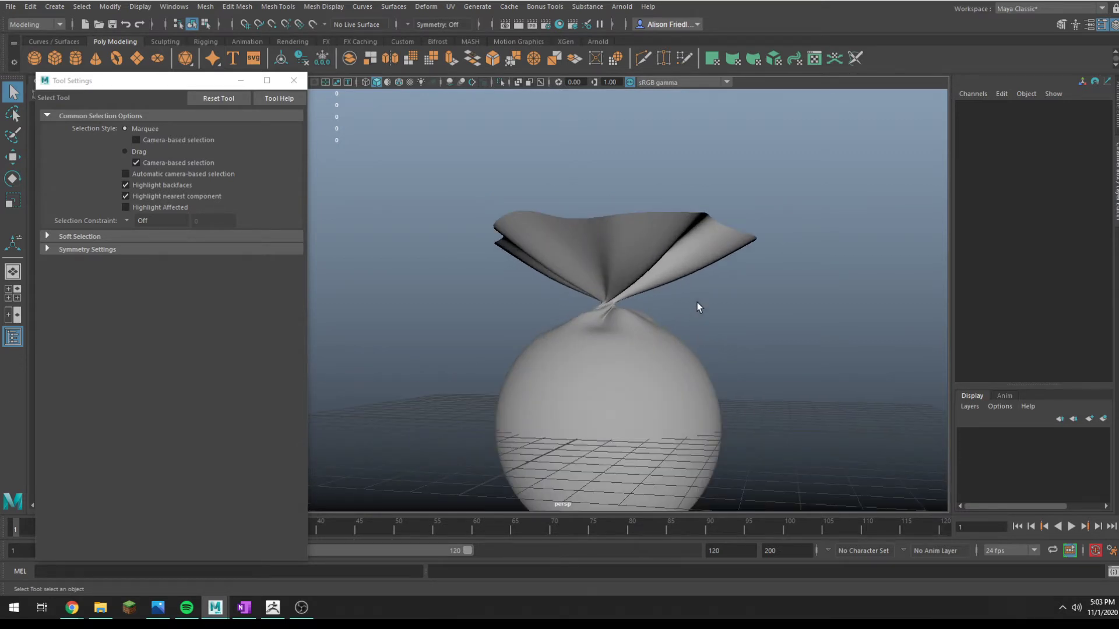
left_click(615, 289)
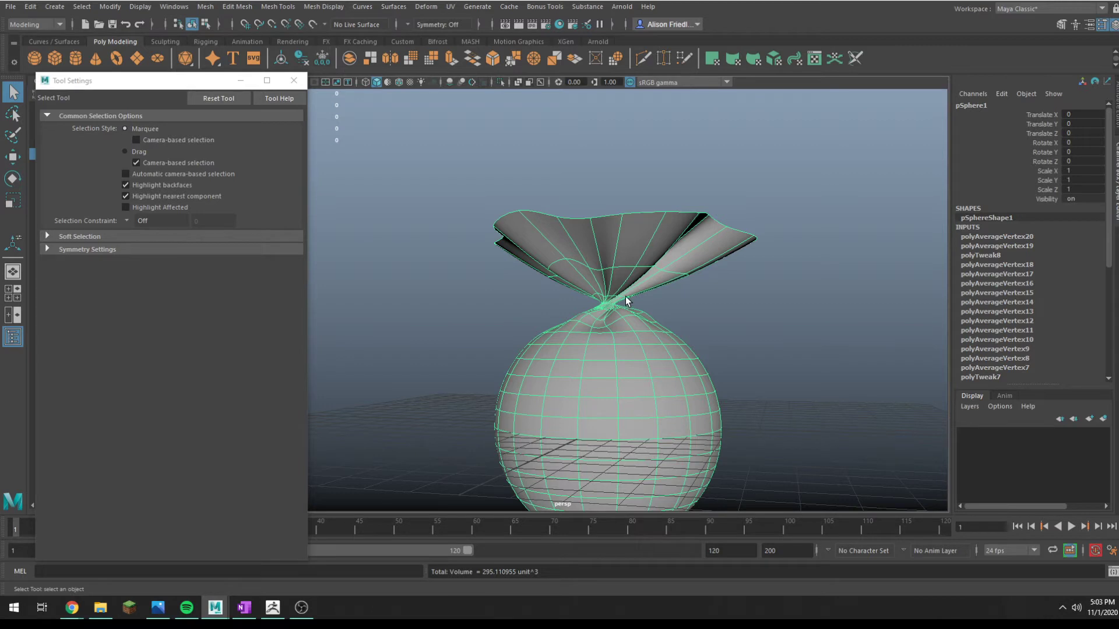
Hide the bag, close the tool settings window, and draw a polygon cylinder of about 1.39 radius and 8.2 height on the grid
key("ctrl+h")
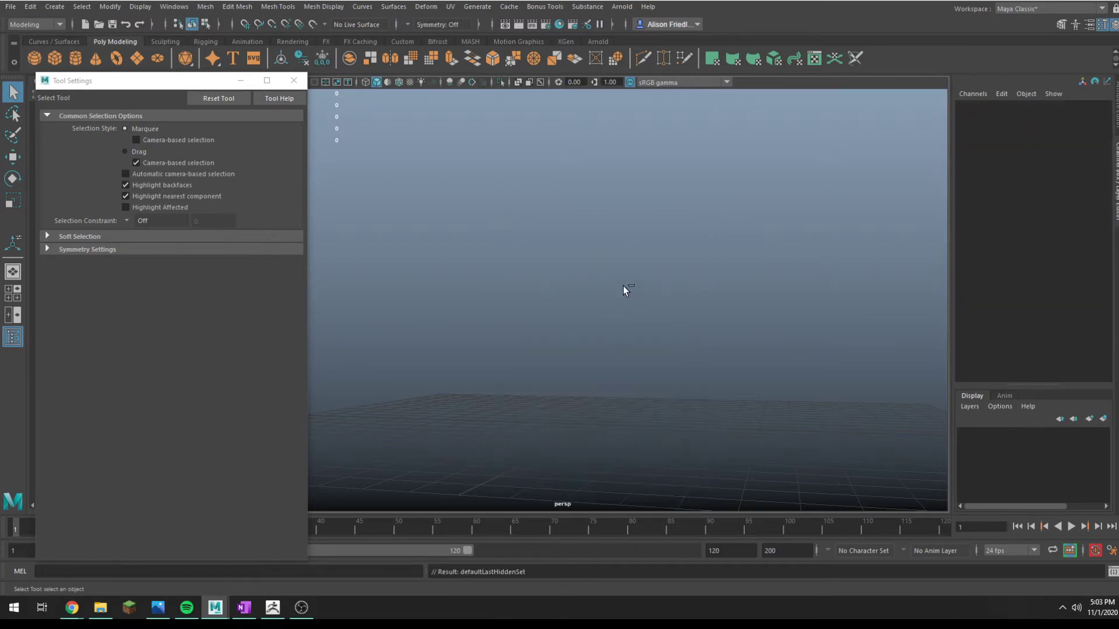
left_click(289, 81)
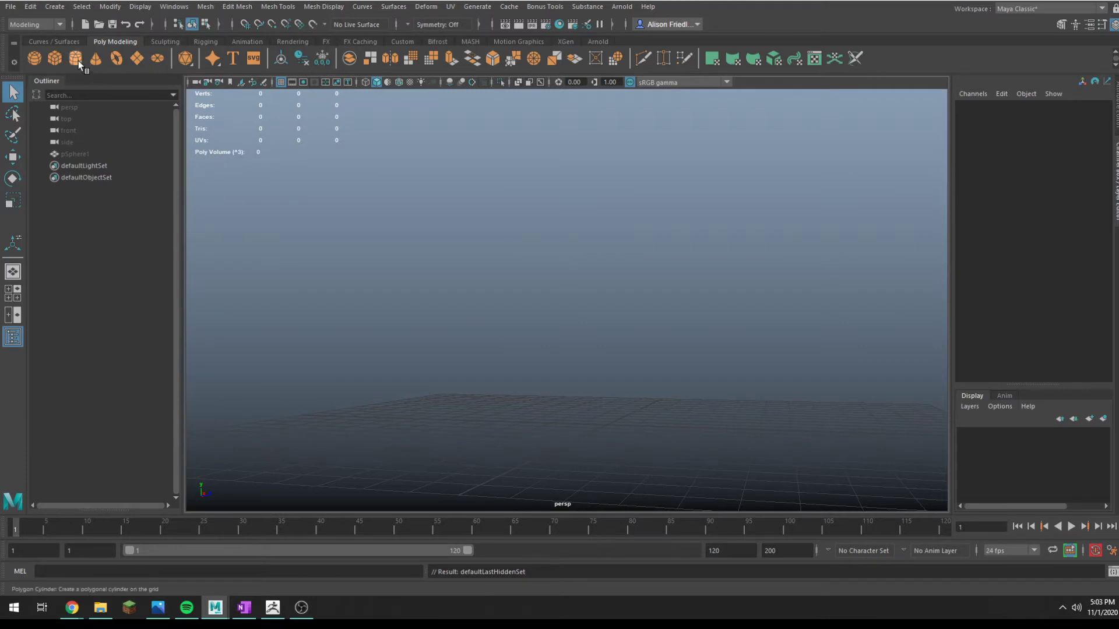
left_click(75, 61)
mouse_move(620, 284)
left_mouse_down("alt")
mouse_move(616, 347)
mouse_move(634, 330)
mouse_move(629, 221)
left_mouse_up("alt")
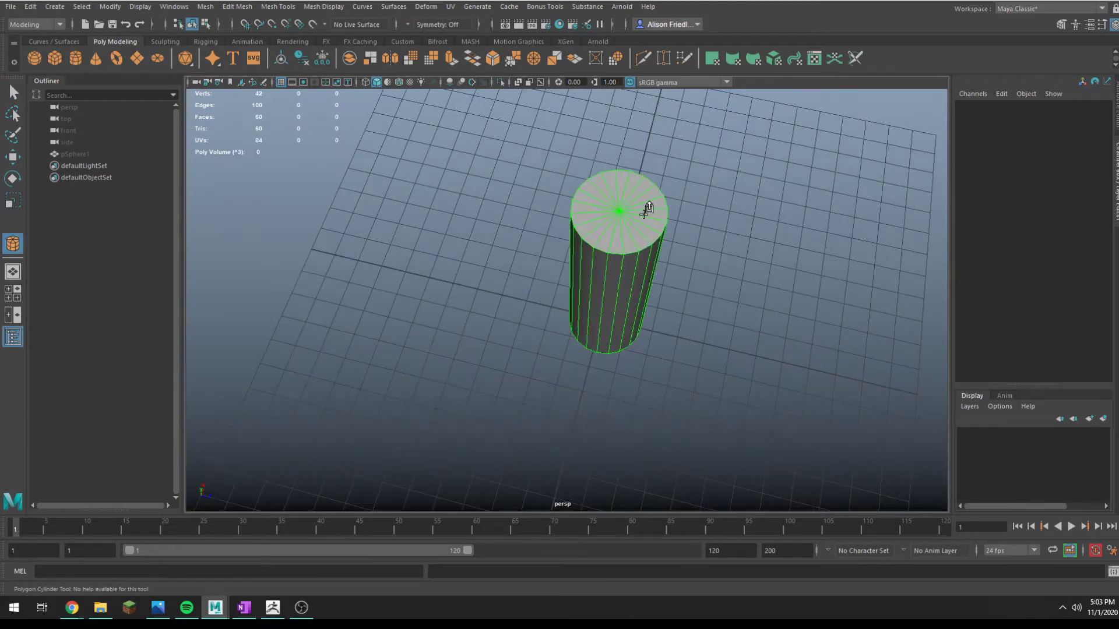
Draw a polygon plane about 11 wide and 19 high around the cylinder in the side view
left_click(139, 61)
key("space")
key("space")
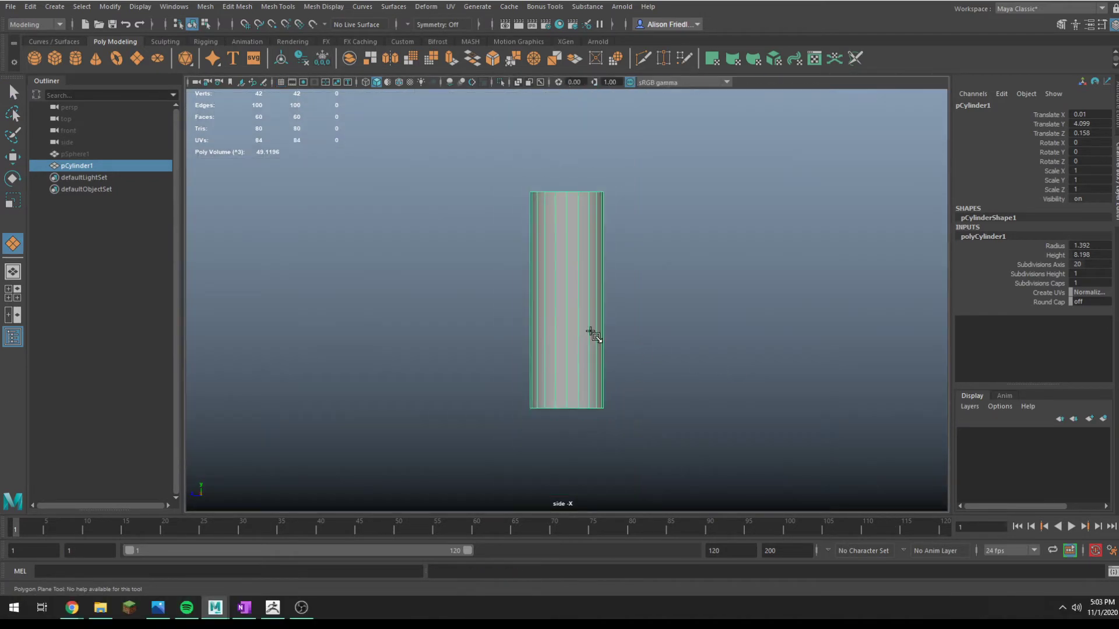
left_click_drag(478, 104, 701, 491)
Set Translate X, Y and Z of both the cylinder and the plane to 0
left_click_drag(1083, 133, 1104, 133)
key("Return")
left_click(592, 294, "shift")
type("0")
key("Return")
left_click(1088, 114)
type("0")
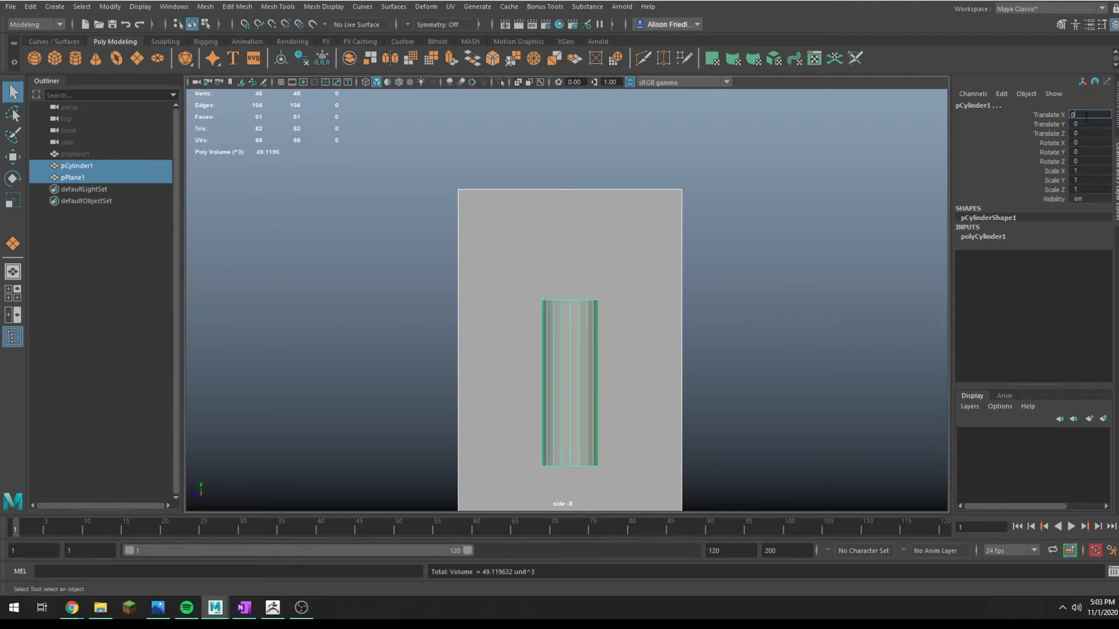
key("Return")
Set the plane's width and height subdivisions to 19
left_click(707, 284)
left_click(673, 279)
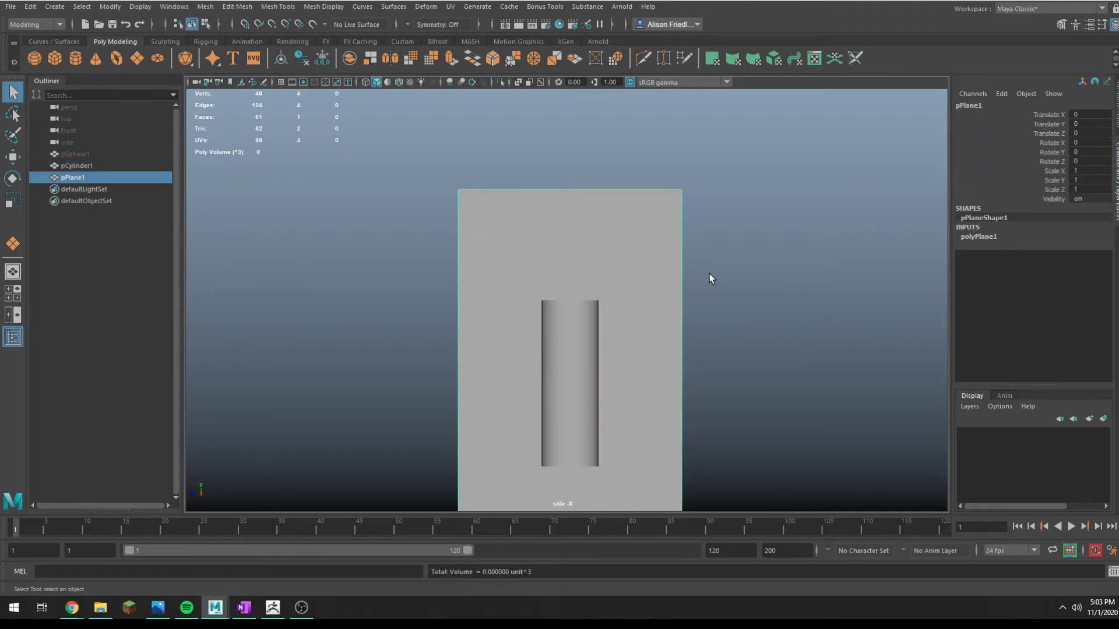
left_click(976, 237)
left_click(1064, 264)
left_click(1052, 273, "shift")
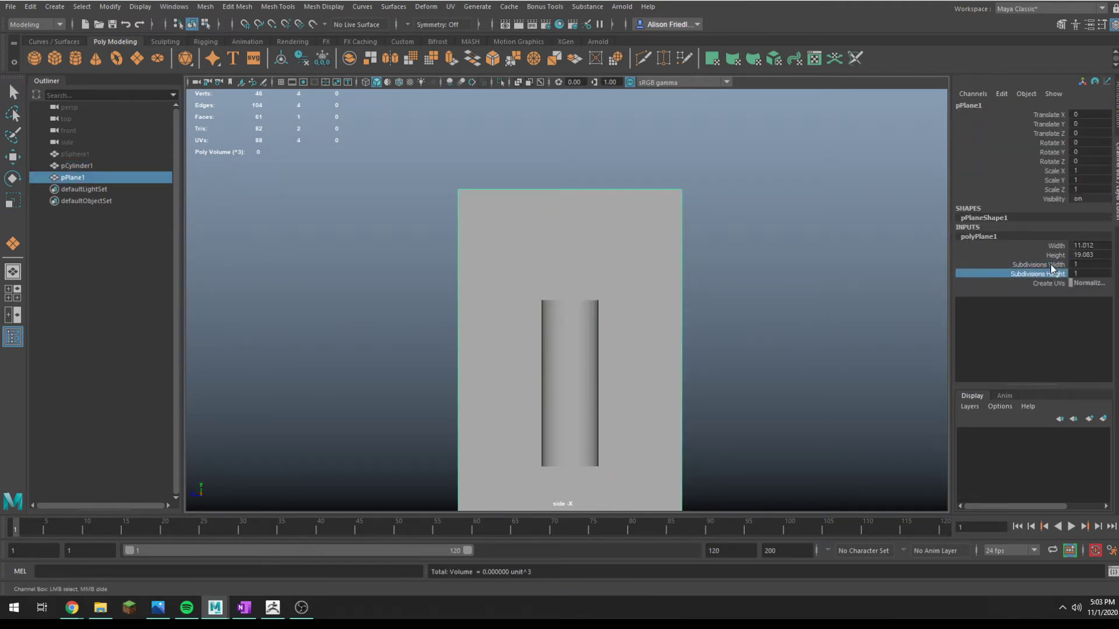
middle_click_drag(749, 320, 811, 243)
scroll(855, 324, "down", 2)
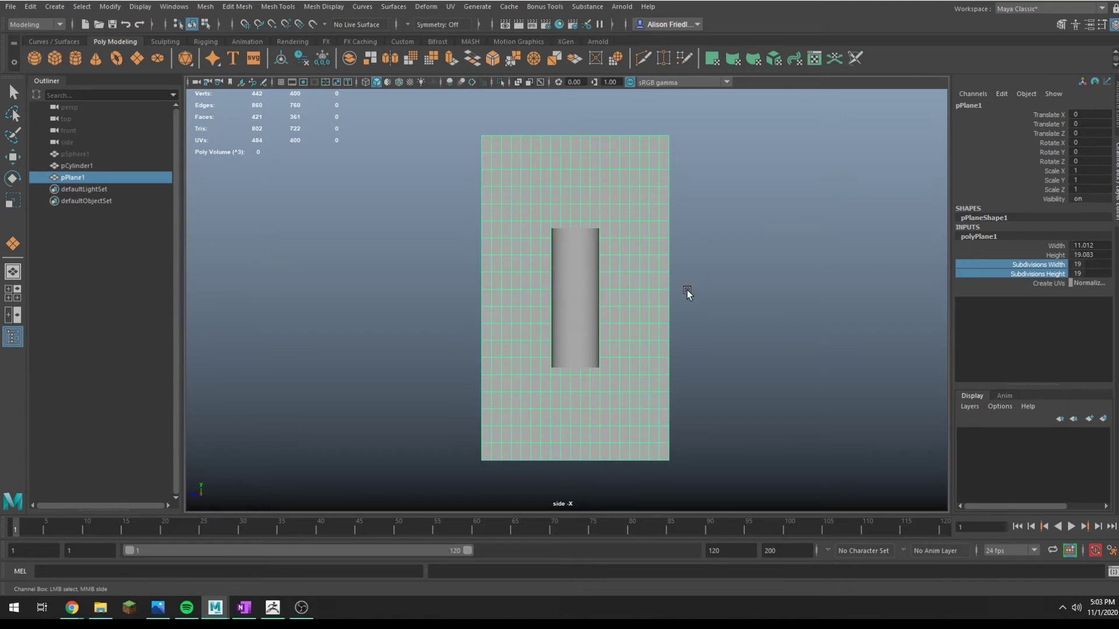
Raise the plane's height subdivisions to 26
key("q")
scroll(627, 213, "up", 2)
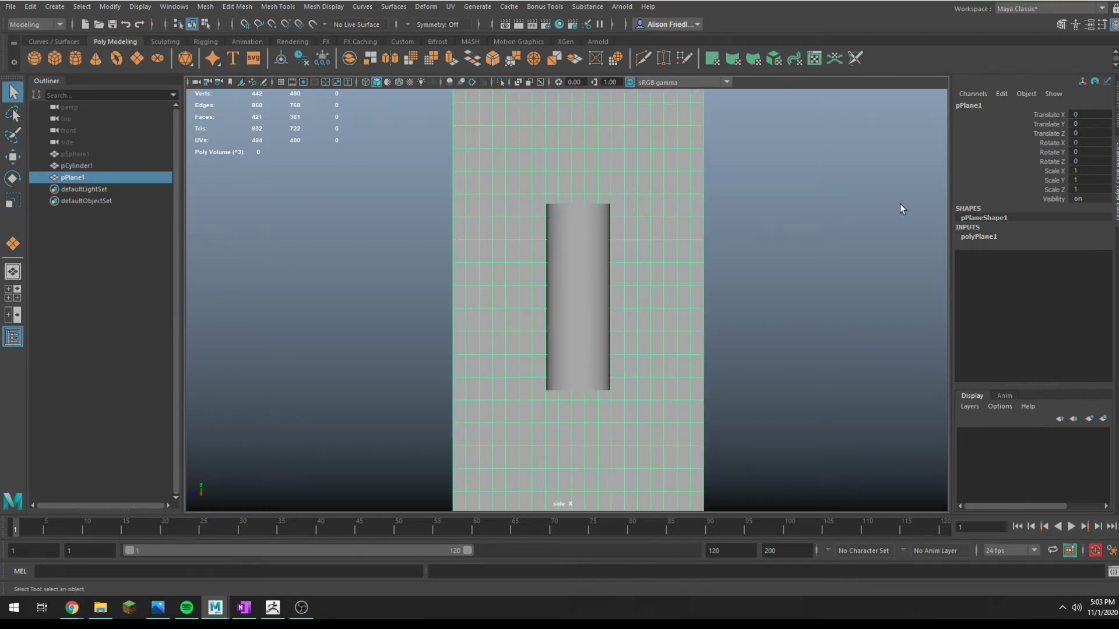
left_click(972, 236)
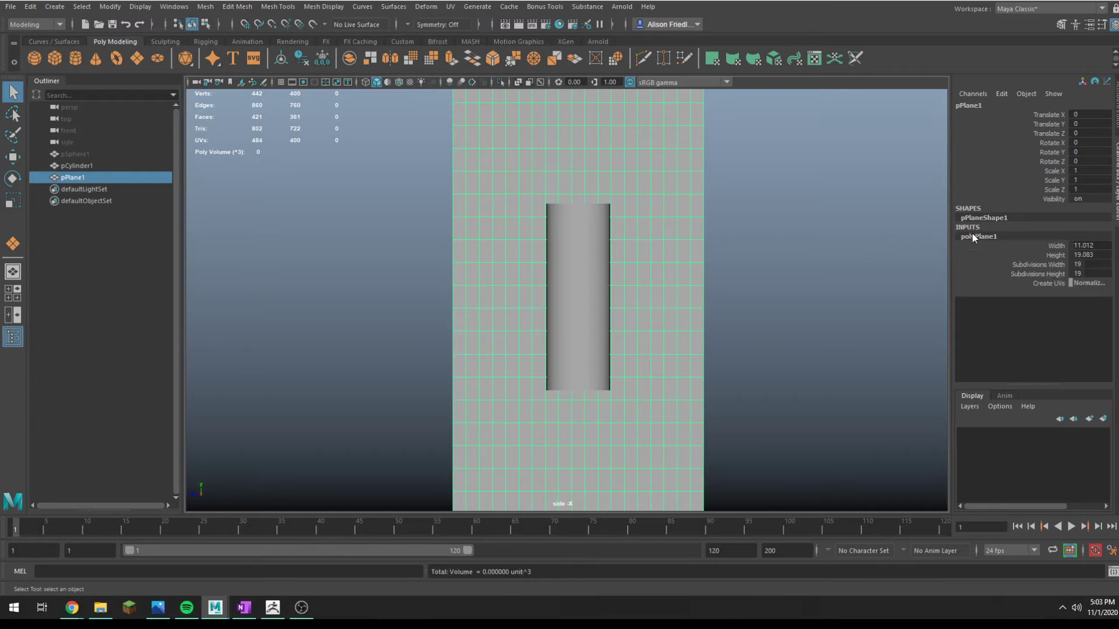
left_click(1058, 274)
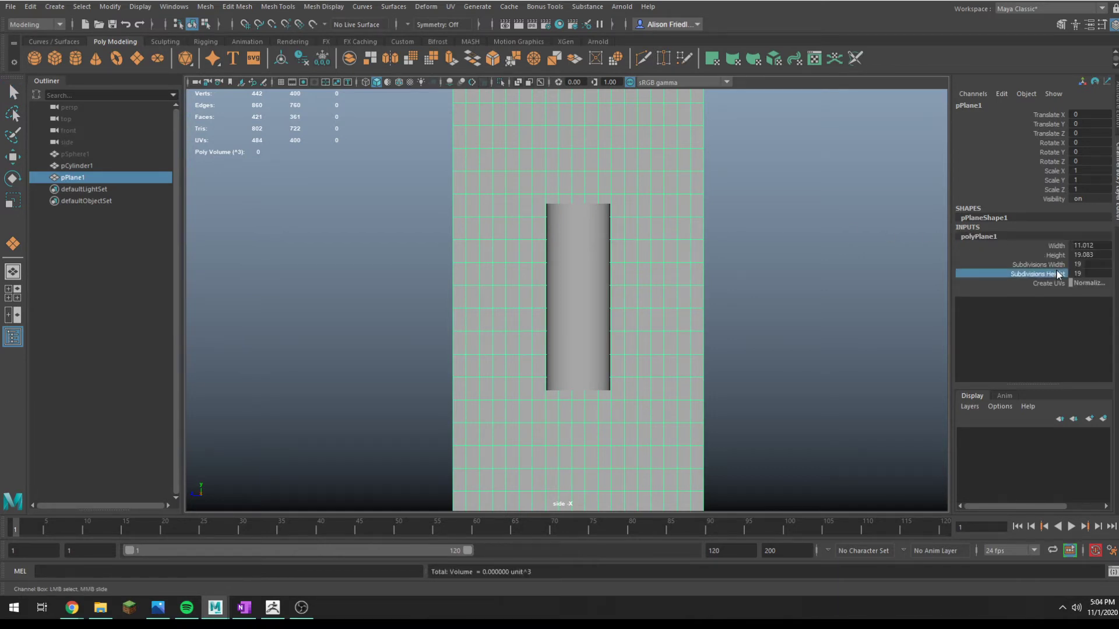
middle_click_drag(810, 246, 823, 249)
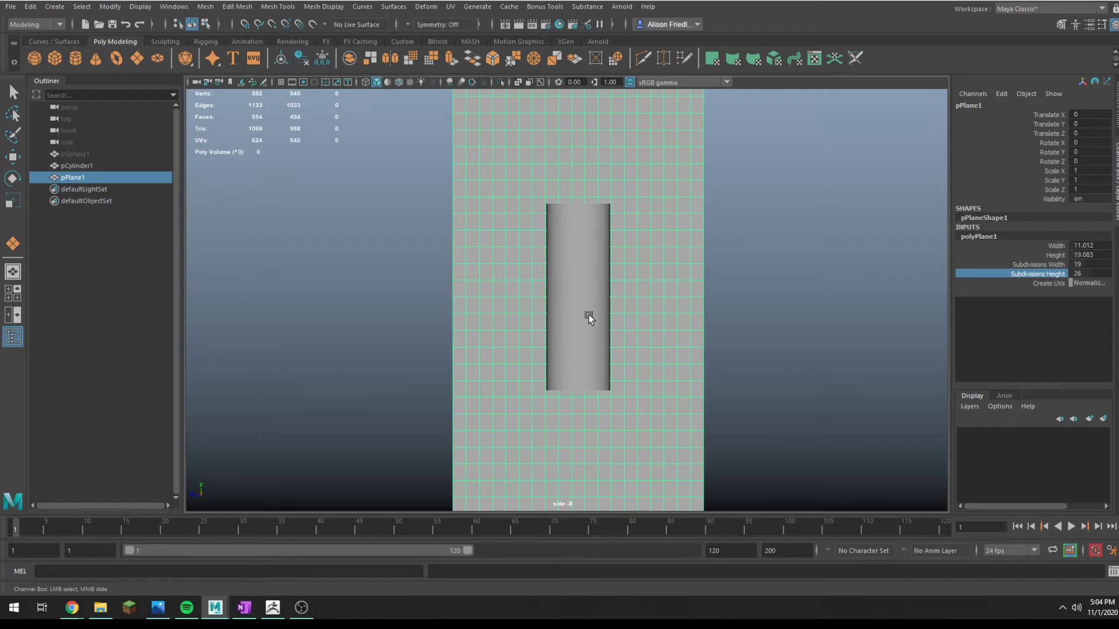
key("q")
Select most of the plane's vertices in the horizontal row just above the cylinder, leaving gaps in the row
left_click(583, 210)
left_click(601, 178)
key("f")
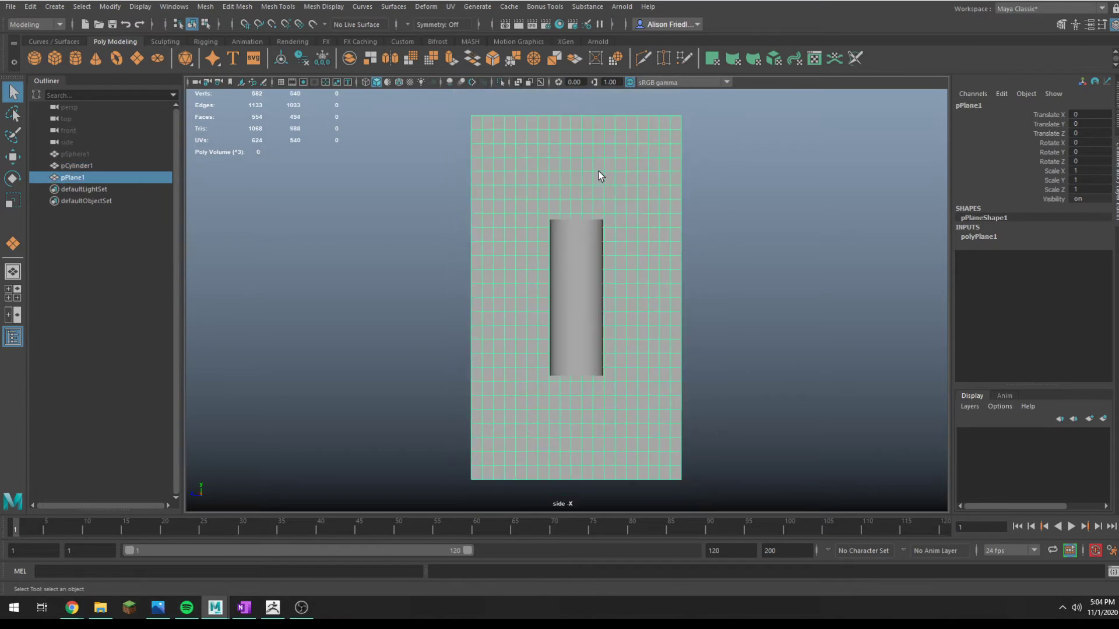
key("space")
key("space")
left_click_drag(694, 257, 579, 310, "alt")
right_click_drag(544, 273, 525, 270)
left_click_drag(524, 270, 472, 292, "alt")
left_click_drag(245, 288, 563, 317)
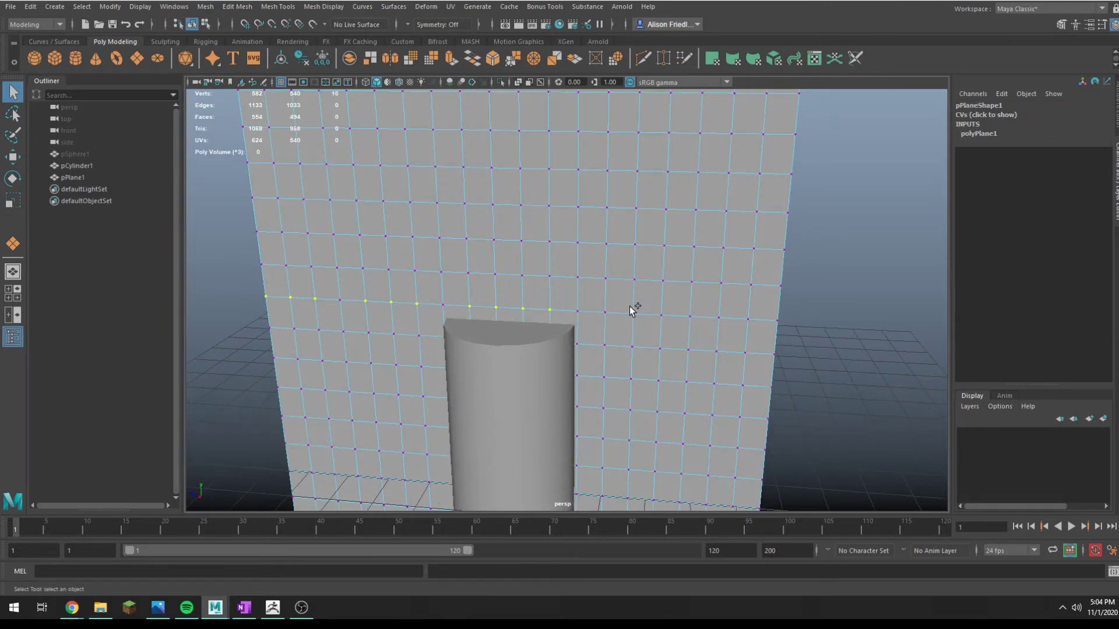
left_click_drag(629, 305, 757, 330, "shift")
Add a similar broken row of vertices below the cylinder to the selection in the side view
scroll(561, 337, "down", 6)
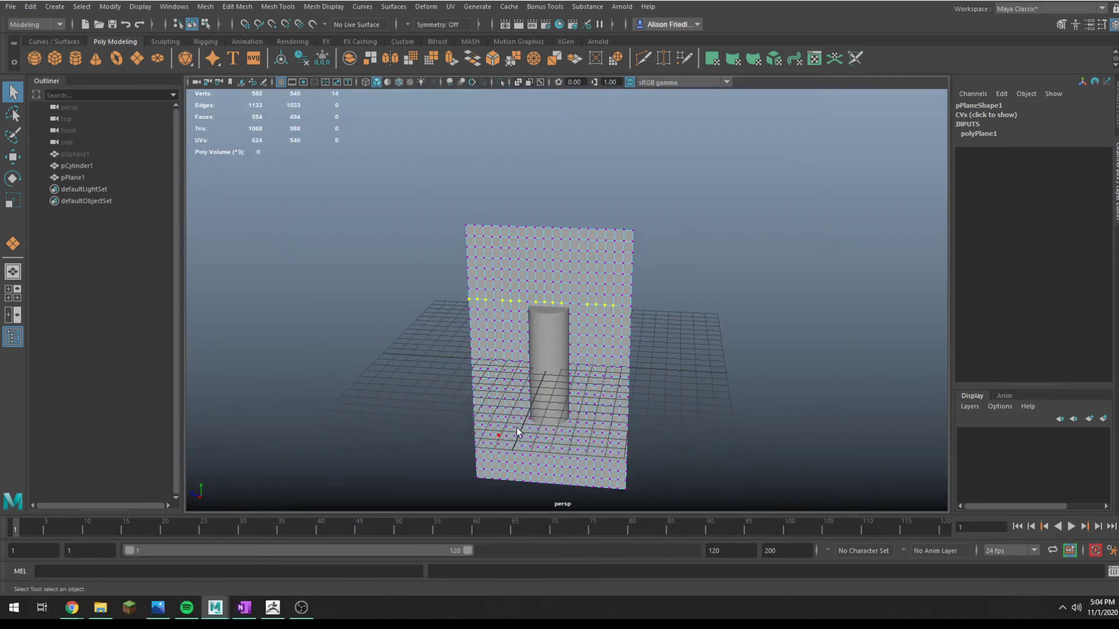
key("space")
scroll(709, 423, "up", 4)
key("space")
scroll(699, 417, "down", 5)
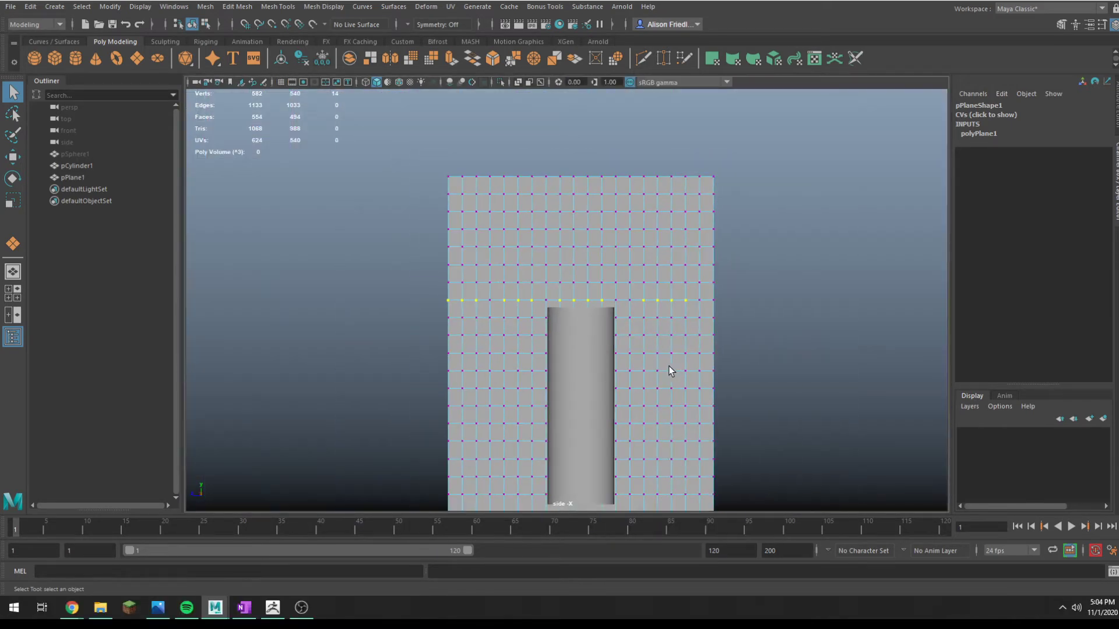
middle_click_drag(634, 346, 621, 166, "alt")
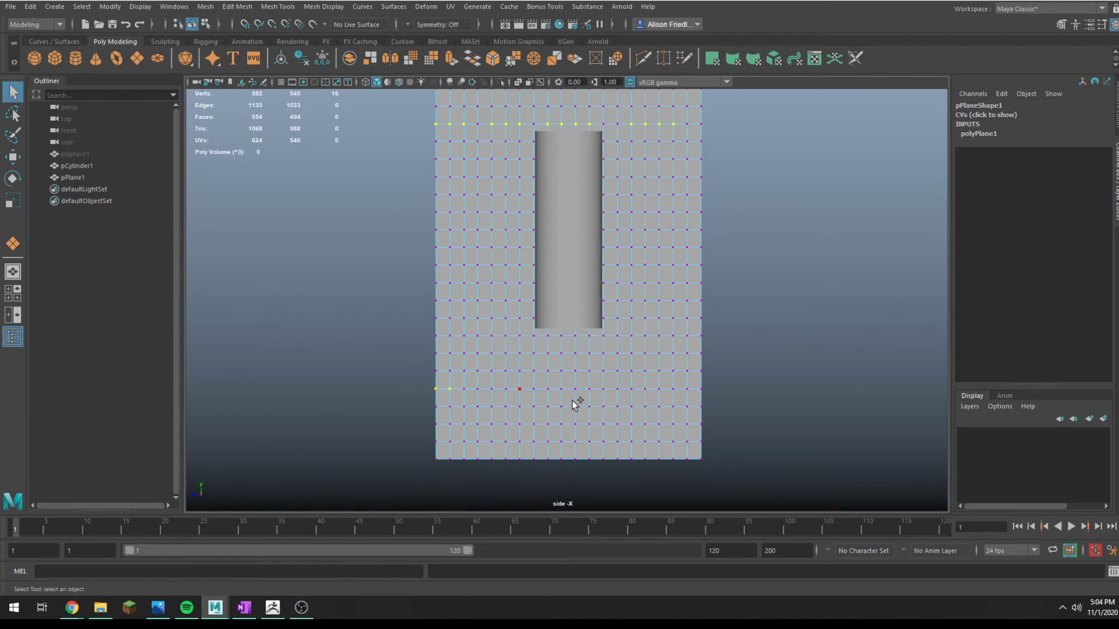
key("space")
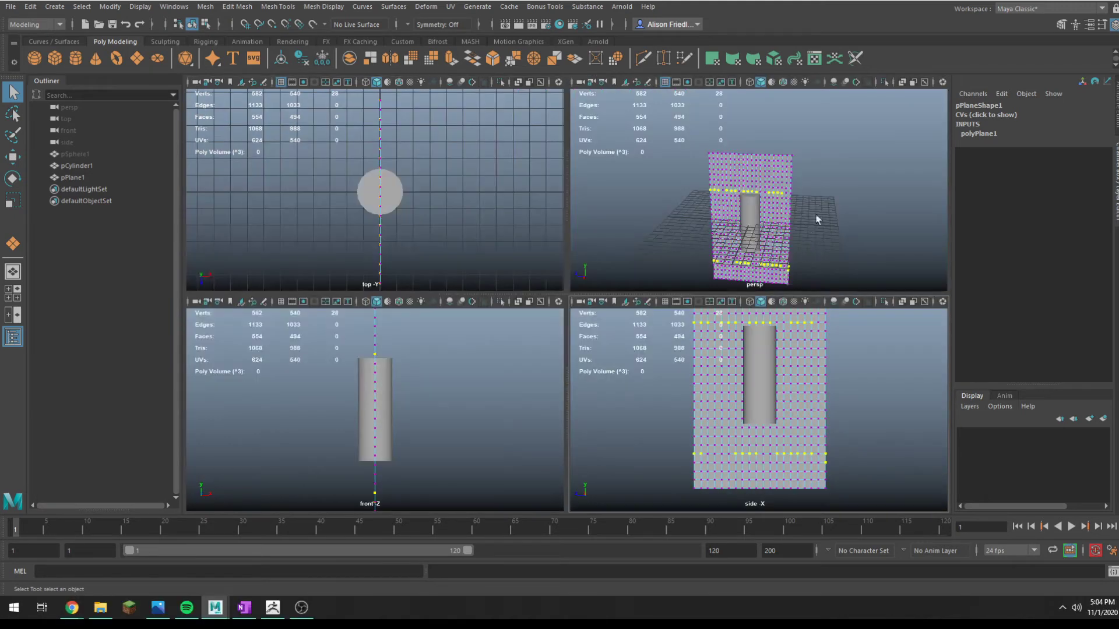
Try to move both vertex rows off the plane along X with soft selection, and undo the move
key("w")
left_click_drag(773, 212, 720, 266, "alt")
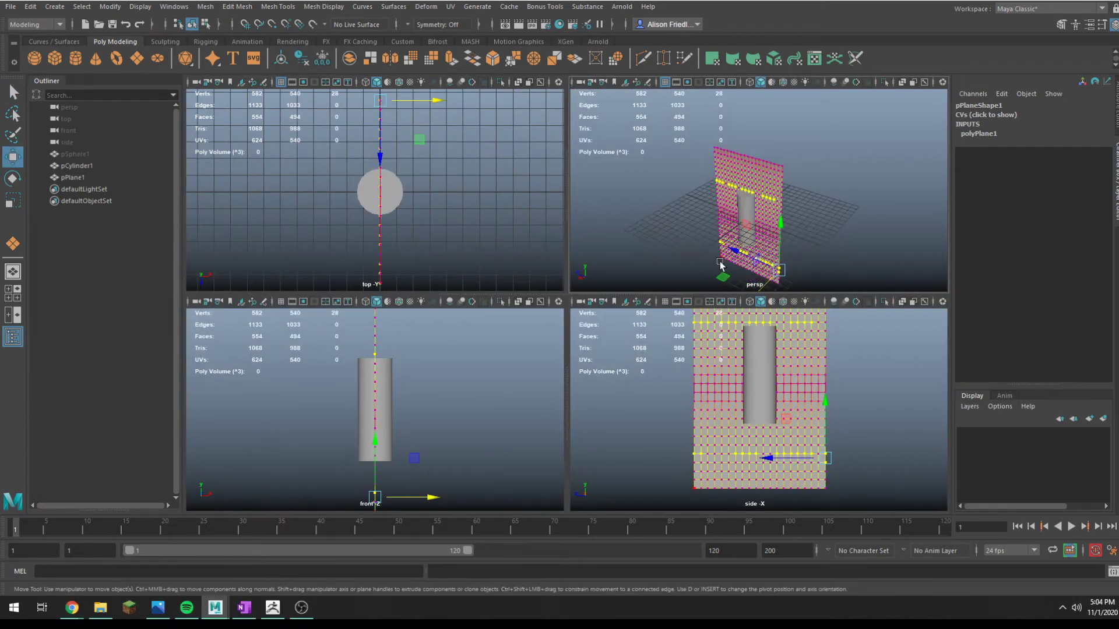
key("b")
left_click_drag(896, 169, 869, 177)
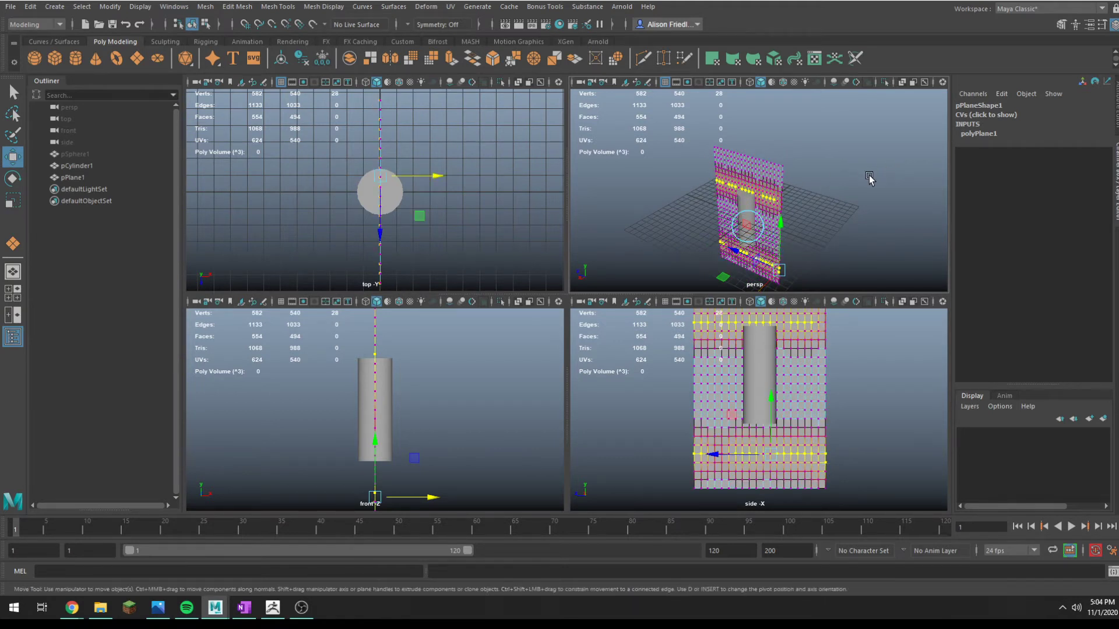
left_click_drag(727, 284, 740, 273)
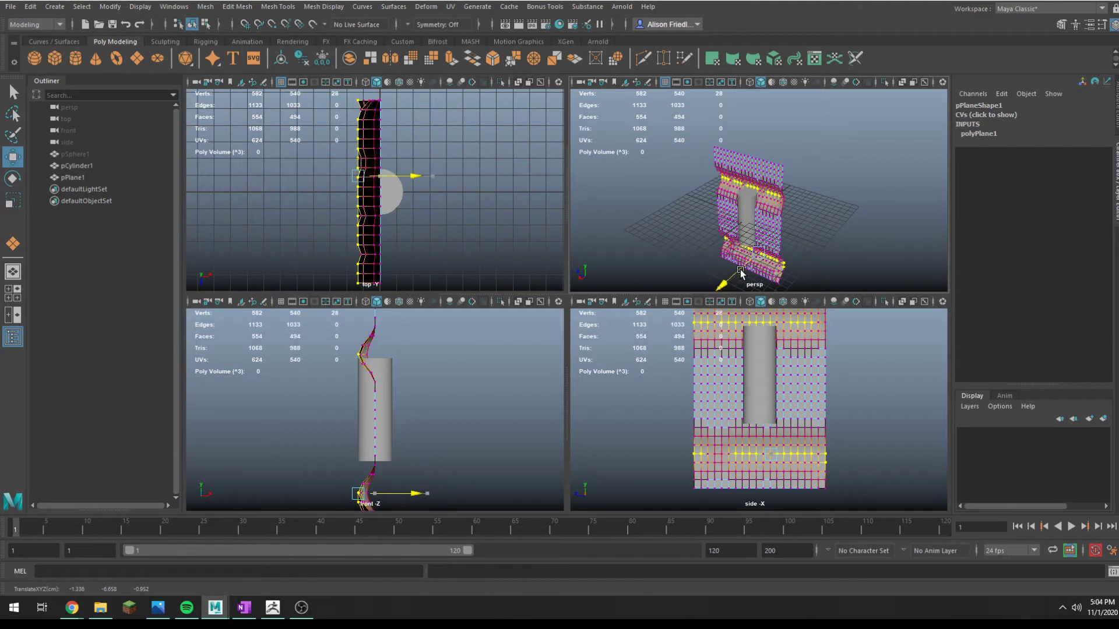
key("ctrl+z")
key("ctrl+z")
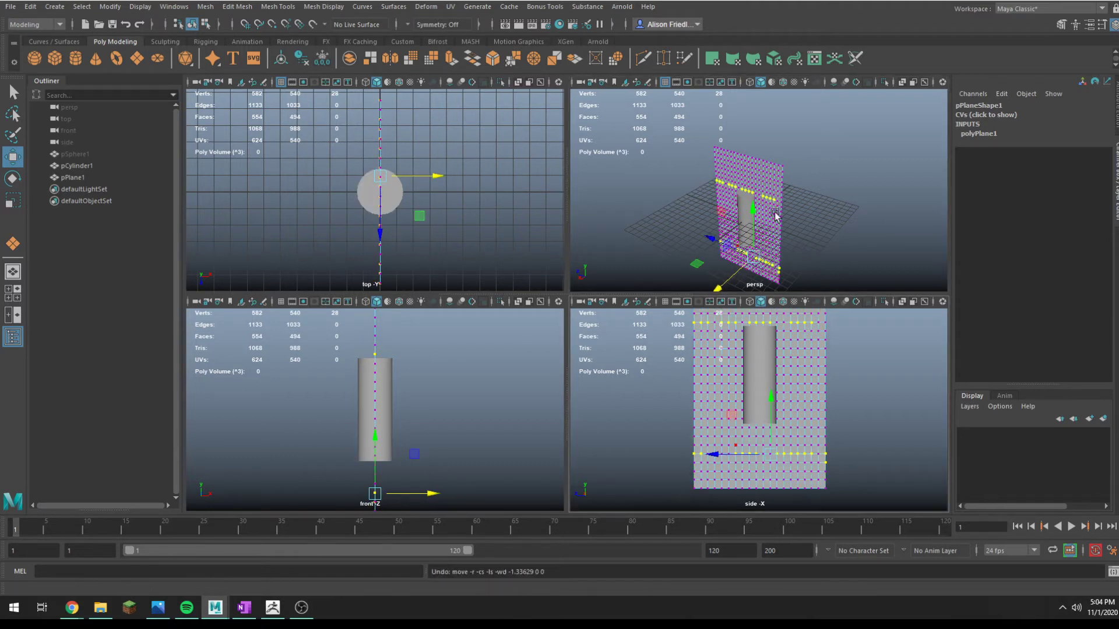
Move both selected vertex rows slightly off the plane along X without soft selection
left_click_drag(741, 267, 736, 271)
key("q")
Select several short vertical strips of vertices across the upper part of the plane in the side view
scroll(717, 401, "up", 4)
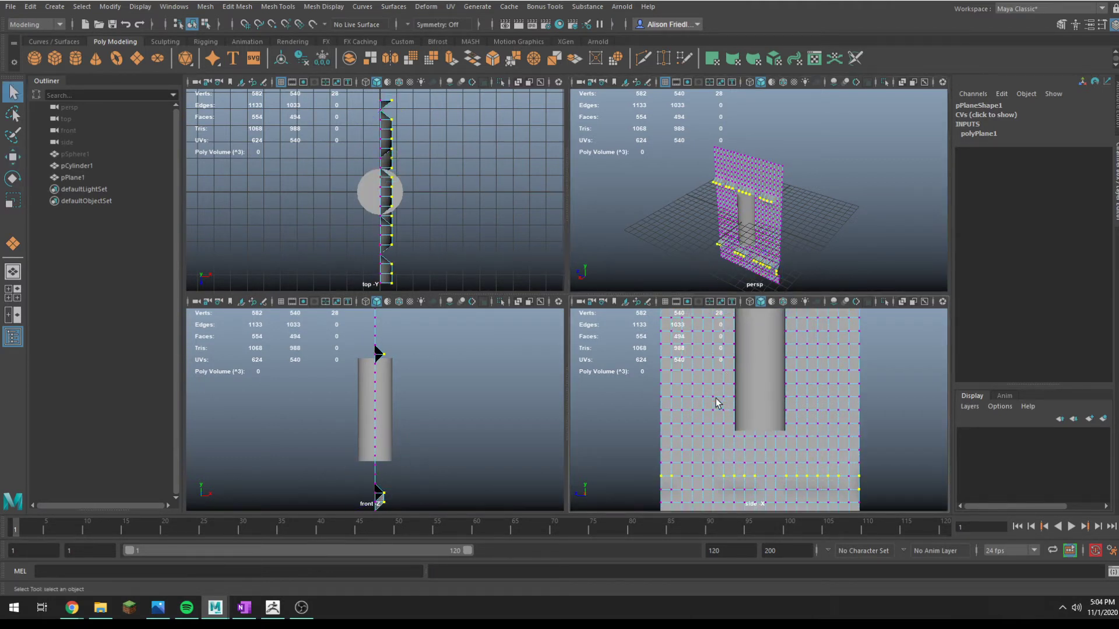
middle_click_drag(732, 380, 732, 492, "alt")
right_click_drag(705, 348, 686, 283)
left_click_drag(693, 412, 693, 411)
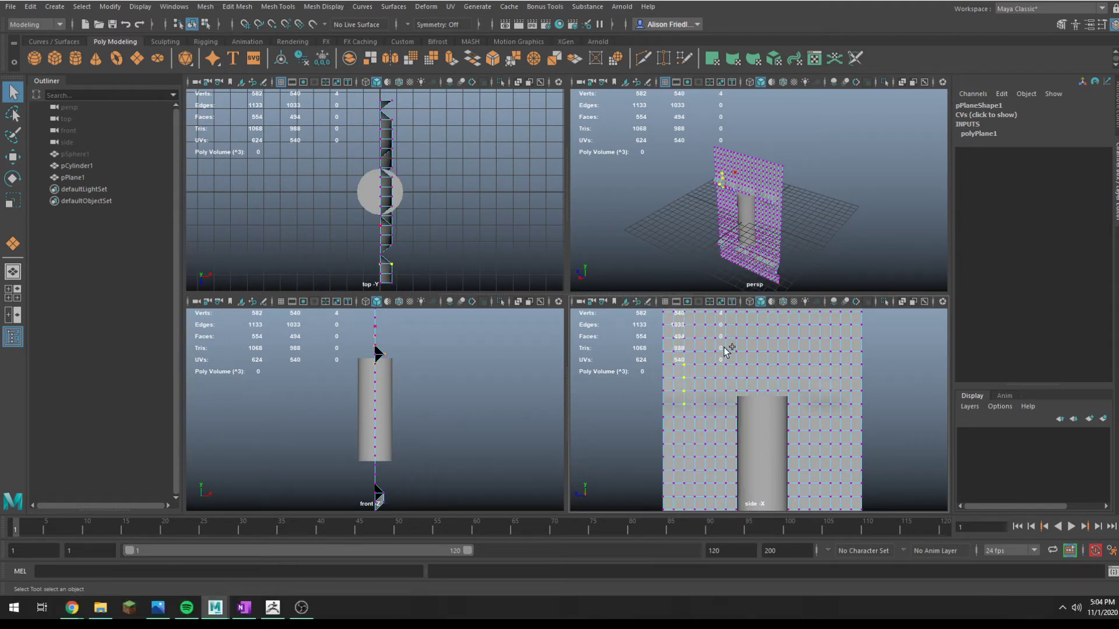
left_click_drag(725, 344, 744, 409, "shift")
left_click_drag(796, 330, 812, 407, "shift")
left_click_drag(846, 346, 857, 406, "shift")
Add a vertical strip and two small blocks of vertices on the lower part of the plane to the selection
middle_click_drag(850, 452, 851, 169, "alt")
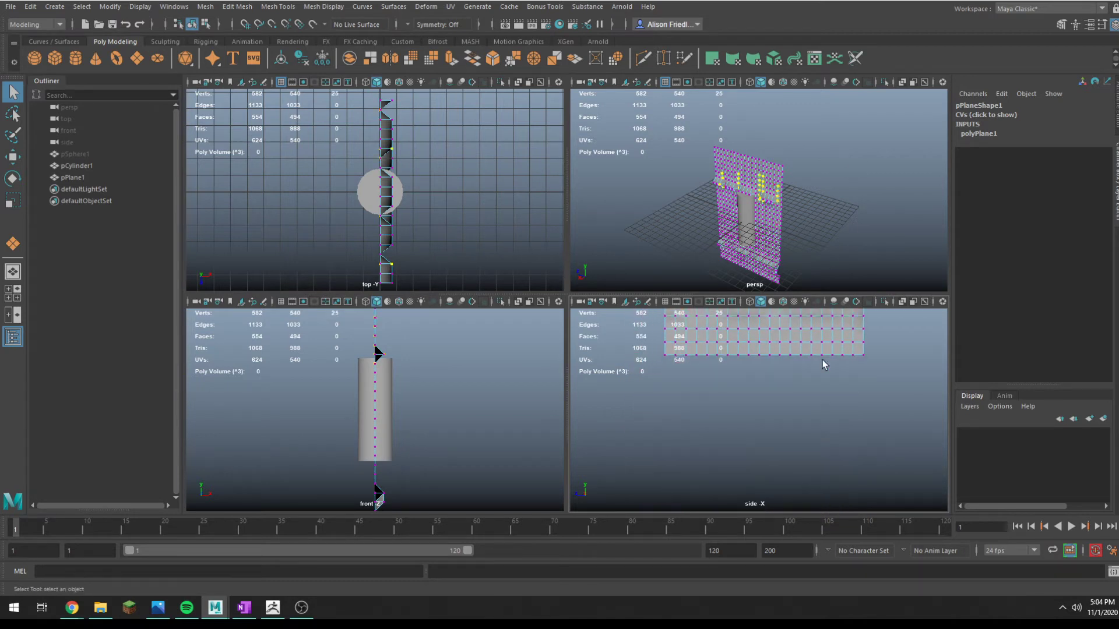
middle_click_drag(824, 365, 789, 522, "alt")
left_click_drag(798, 400, 815, 491, "shift")
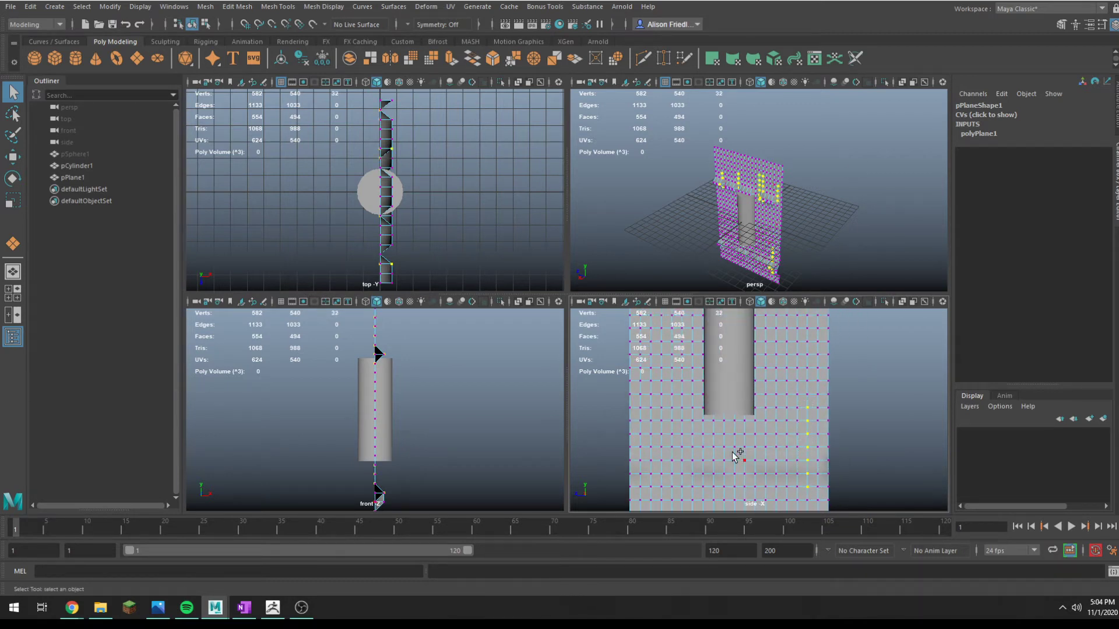
left_click_drag(741, 427, 770, 493, "shift")
key("ctrl+z")
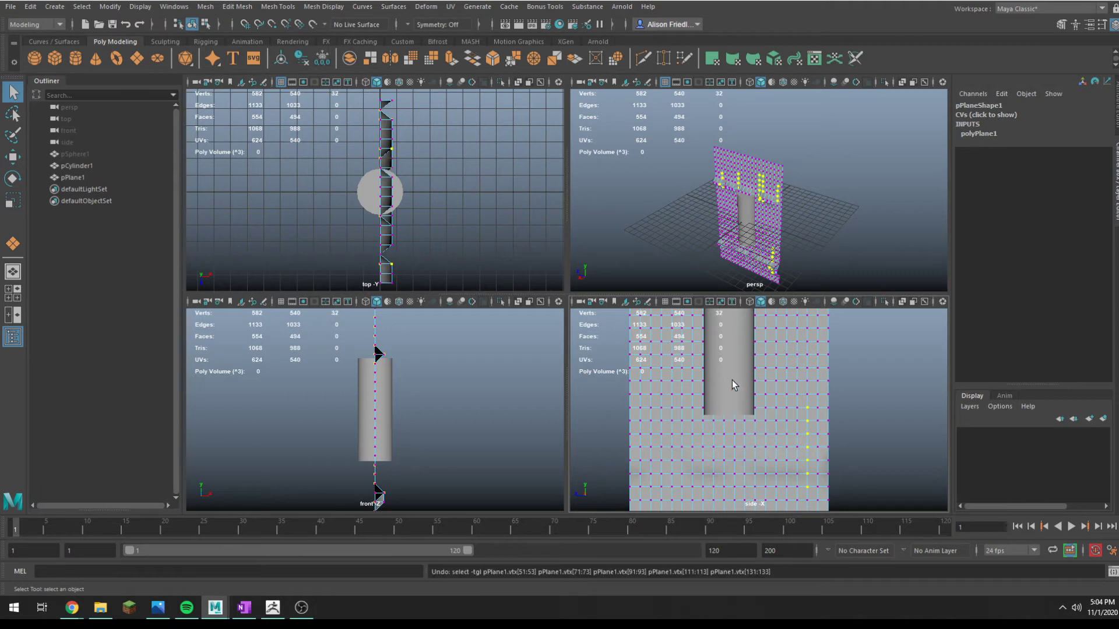
left_click_drag(731, 379, 763, 437, "shift")
left_click_drag(658, 375, 693, 446, "shift")
Move the selected strips and blocks slightly off the plane, show the plane in smooth preview, and clear the selection
key("w")
mouse_move(764, 274)
left_mouse_down()
mouse_move(733, 250)
mouse_move(750, 268)
left_mouse_up()
key("3")
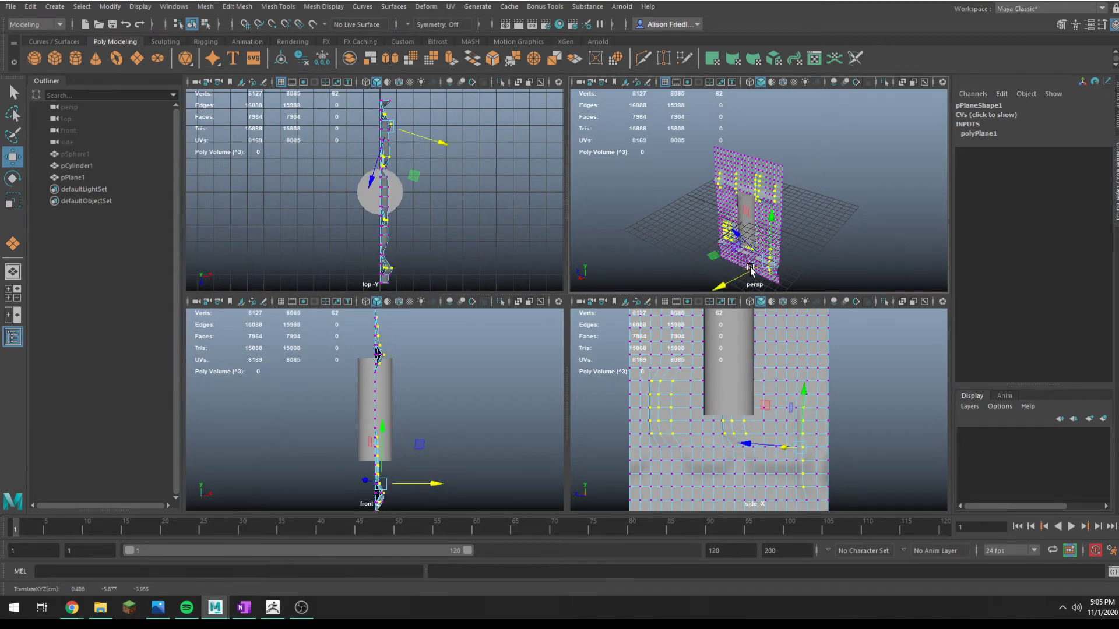
left_click_drag(734, 221, 769, 217, "alt")
key("q")
right_click_drag(777, 168, 832, 153)
left_click(823, 204)
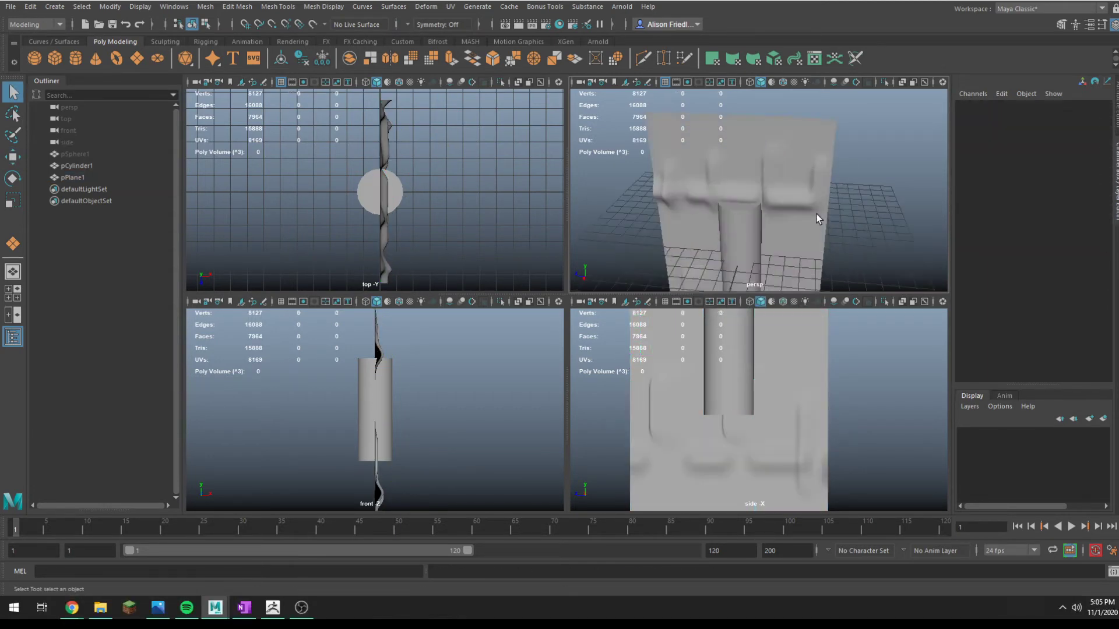
Select small groups of vertices along the upper crease and one near the lower crease in the perspective view
key("space")
left_click_drag(764, 282, 692, 270, "alt")
right_click_drag(684, 245, 663, 238)
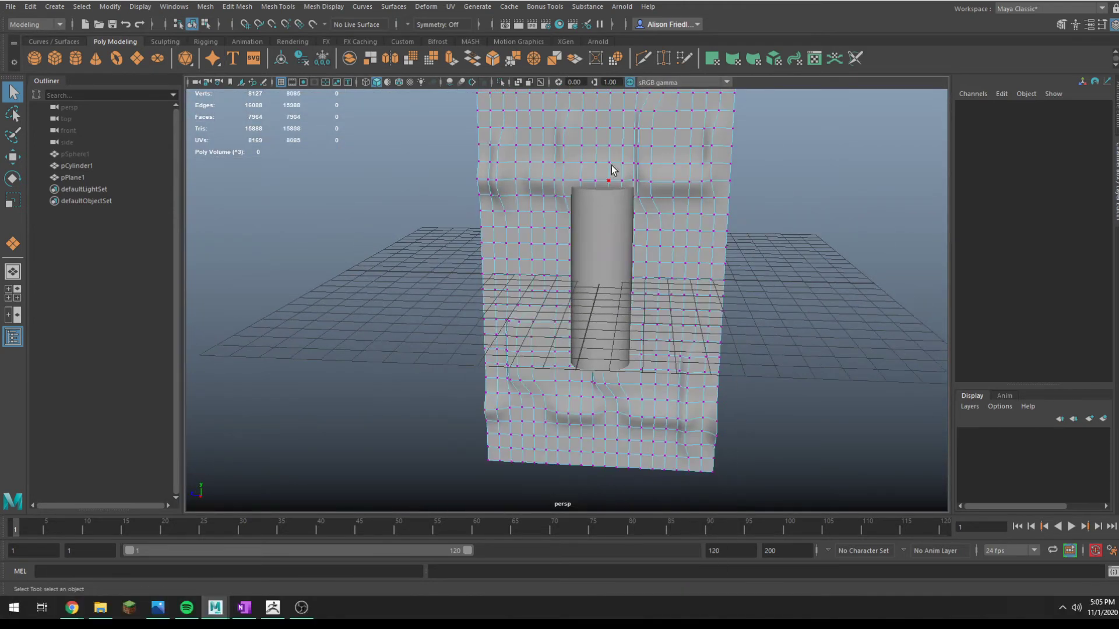
left_click_drag(599, 162, 616, 226)
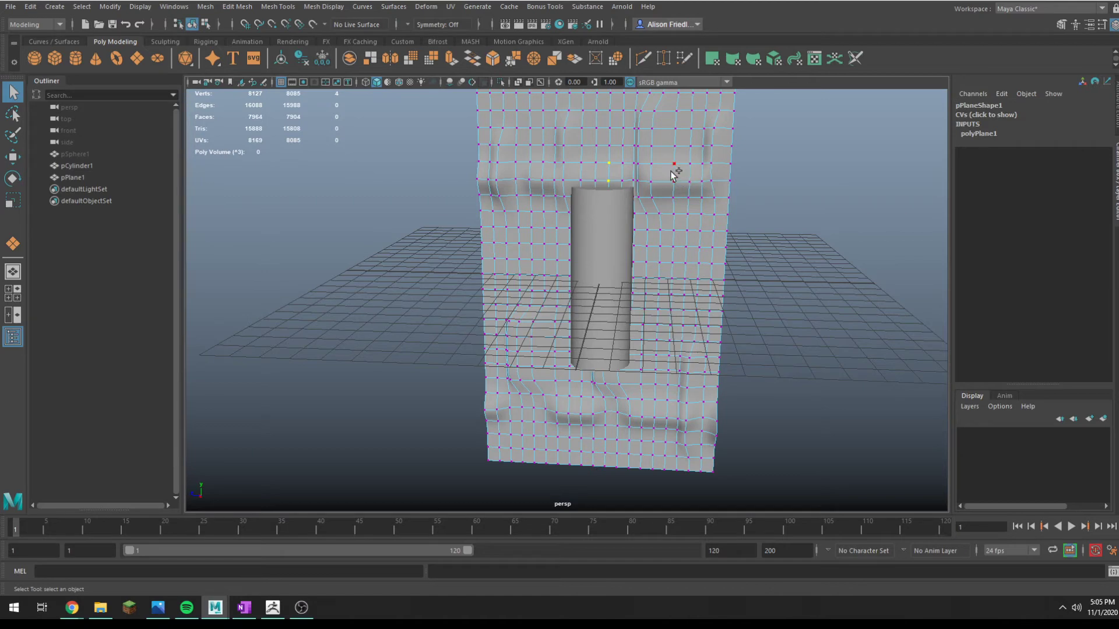
left_click_drag(539, 173, 549, 213, "shift")
left_click_drag(528, 364, 546, 413, "shift")
Pull the selected vertex groups outward along X to deepen the folds, and select the whole plane
key("w")
left_click_drag(714, 246, 516, 382, "alt")
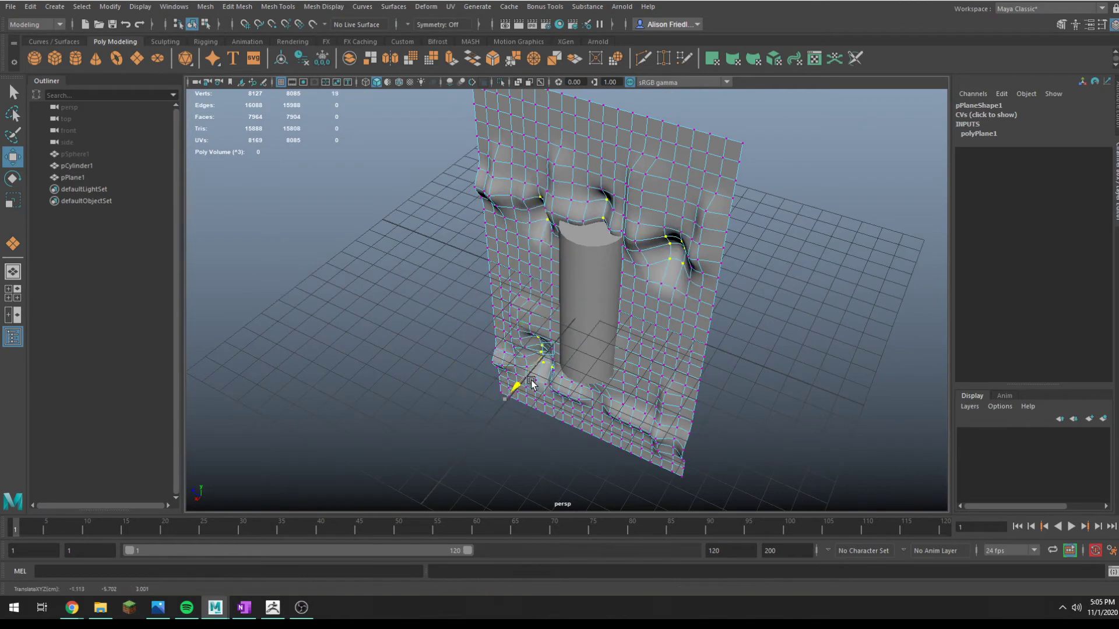
key("q")
right_click_drag(590, 198, 636, 163)
left_click_drag(676, 256, 806, 189, "alt")
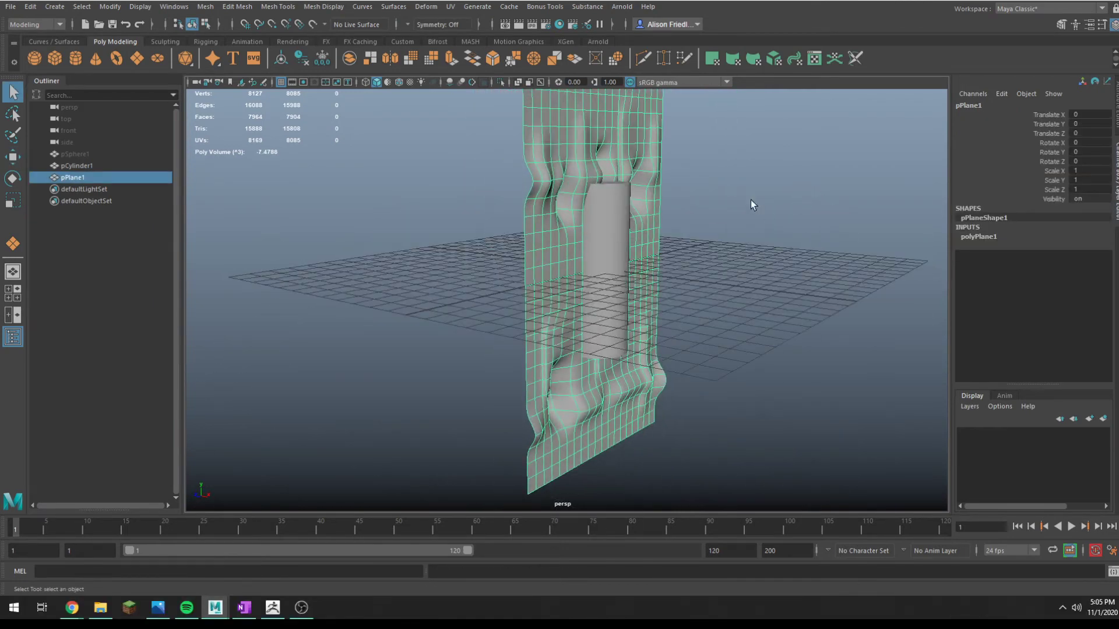
Move the wrinkled plane off the cylinder to about X 2.404 and add a nonlinear Bend deformer to it
key("w")
left_click_drag(641, 275, 681, 285)
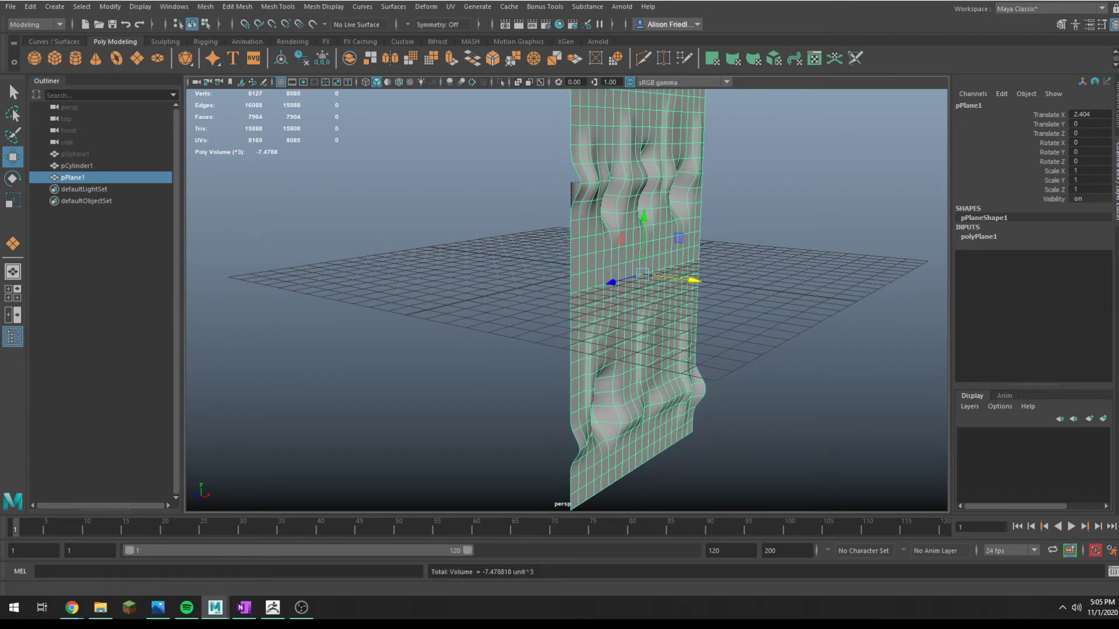
left_click(424, 6)
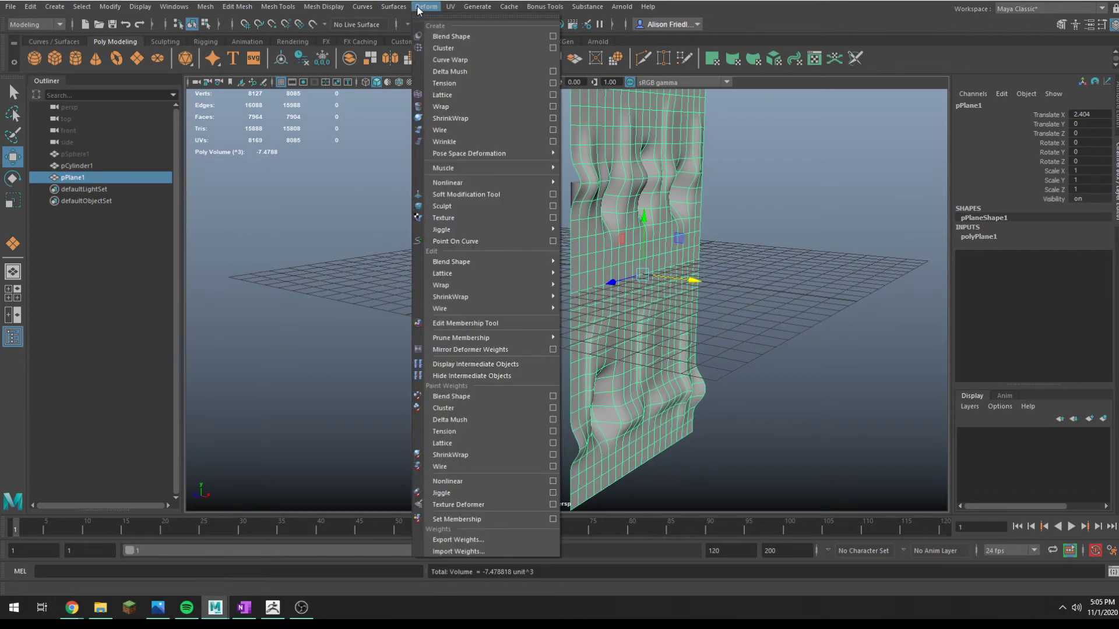
mouse_move(539, 184)
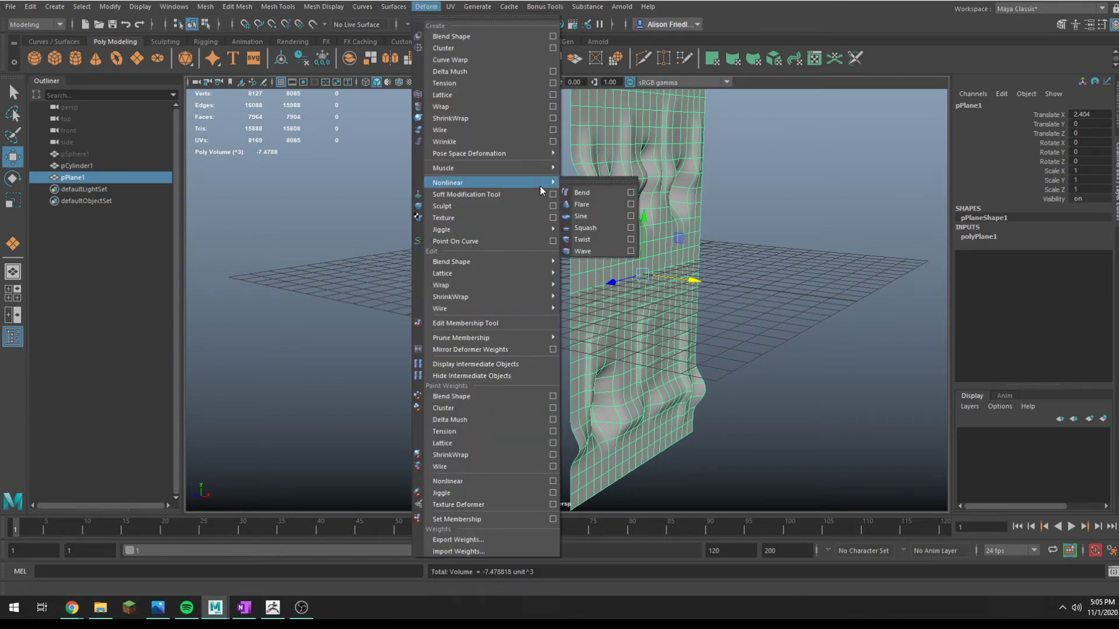
left_click(606, 193)
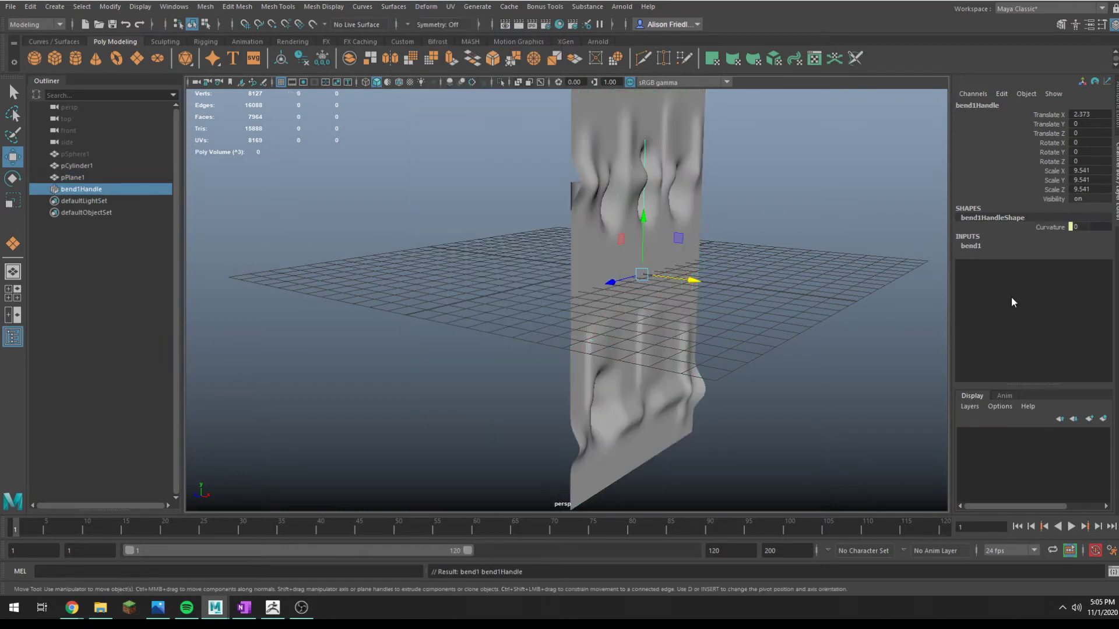
Set the bend's curvature to 180 and rotate the bend handle to 90 degrees about X
left_click(979, 245)
left_click(1049, 264)
middle_click_drag(670, 307, 824, 306)
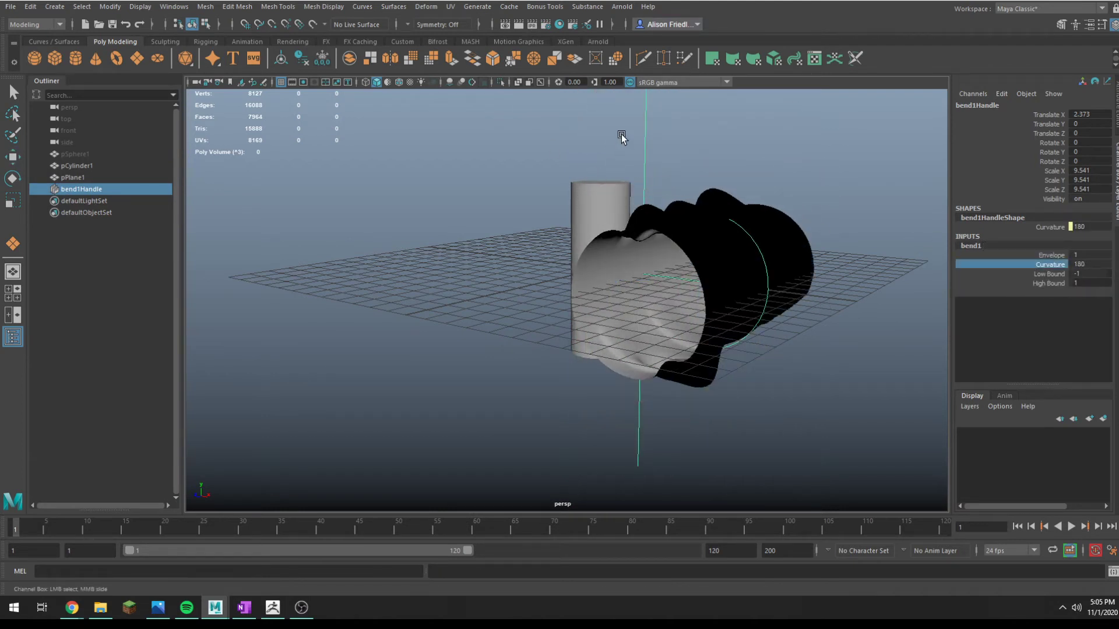
key("w")
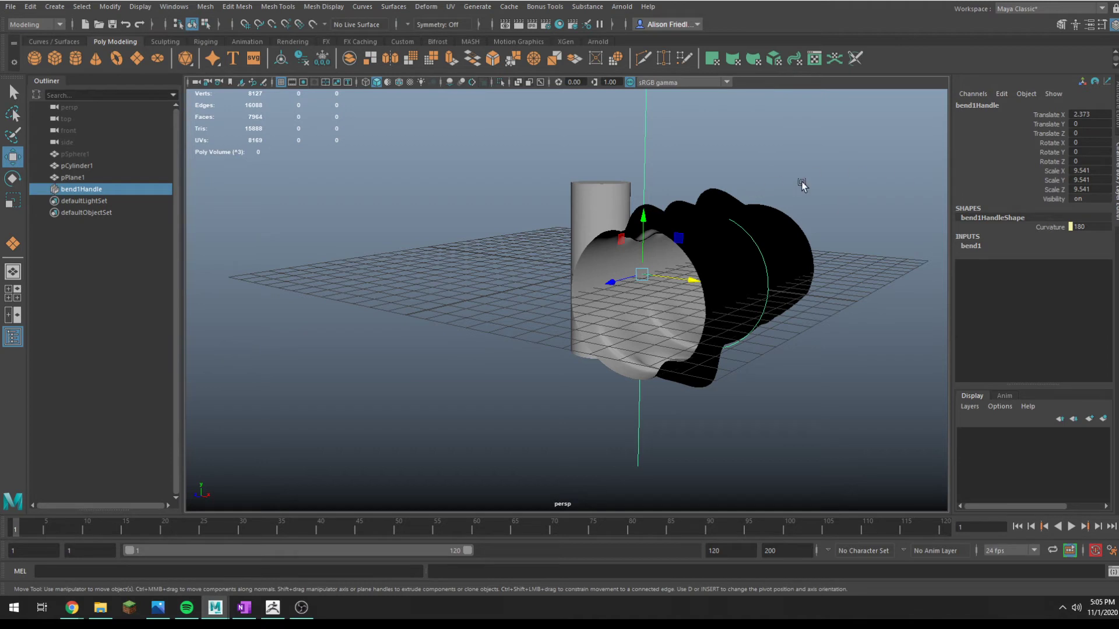
key("e")
left_click_drag(617, 275, 692, 188)
double_click(1100, 143)
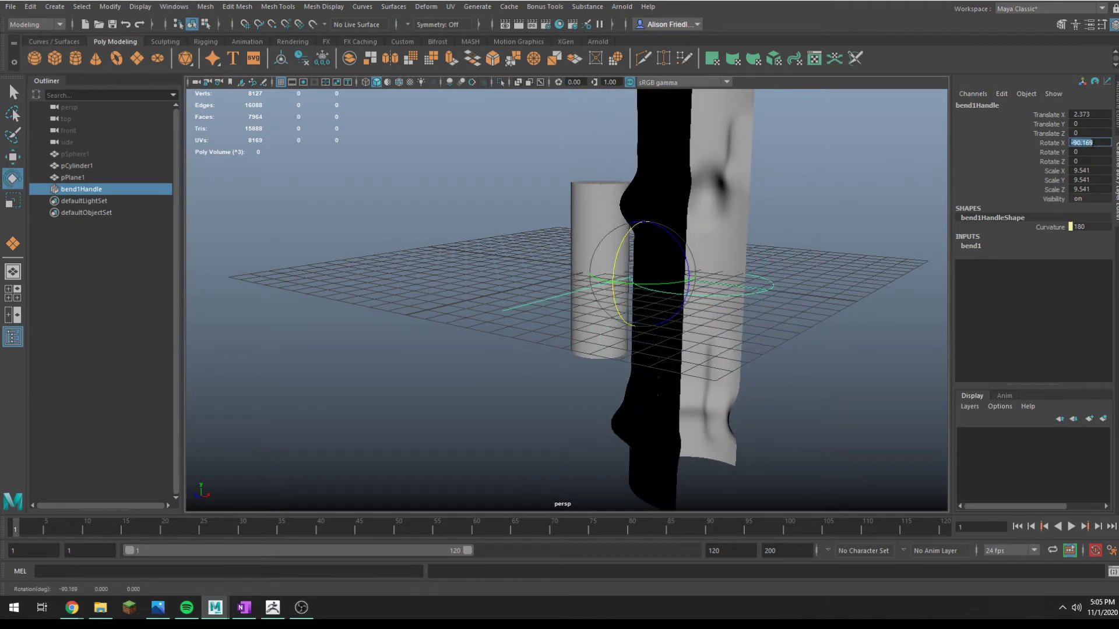
type("-90")
key("Return")
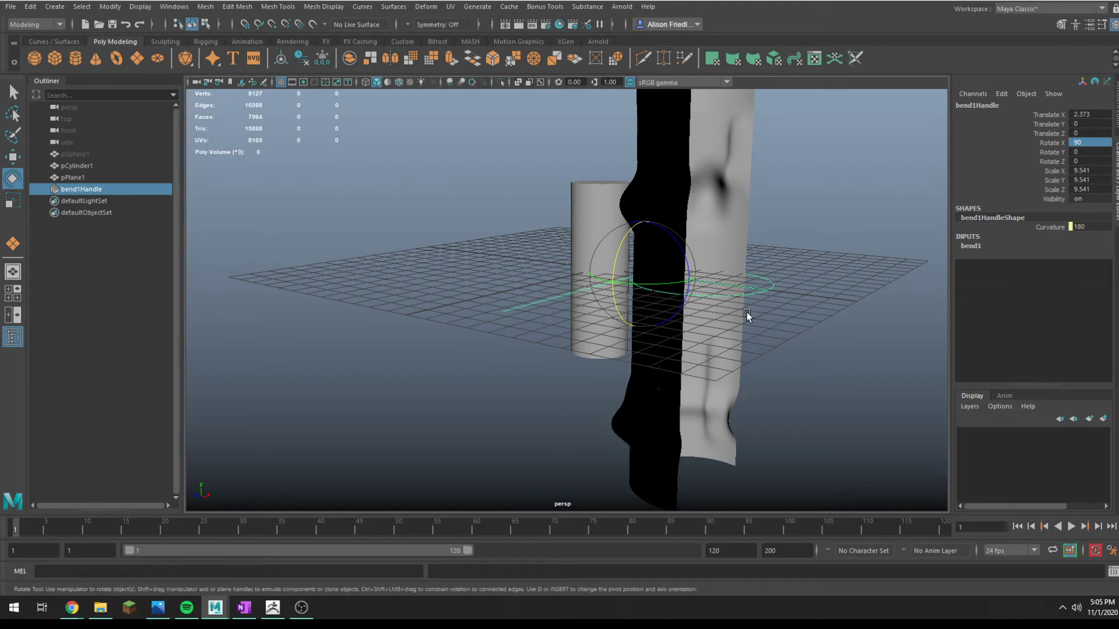
left_click_drag(746, 312, 744, 339, "alt")
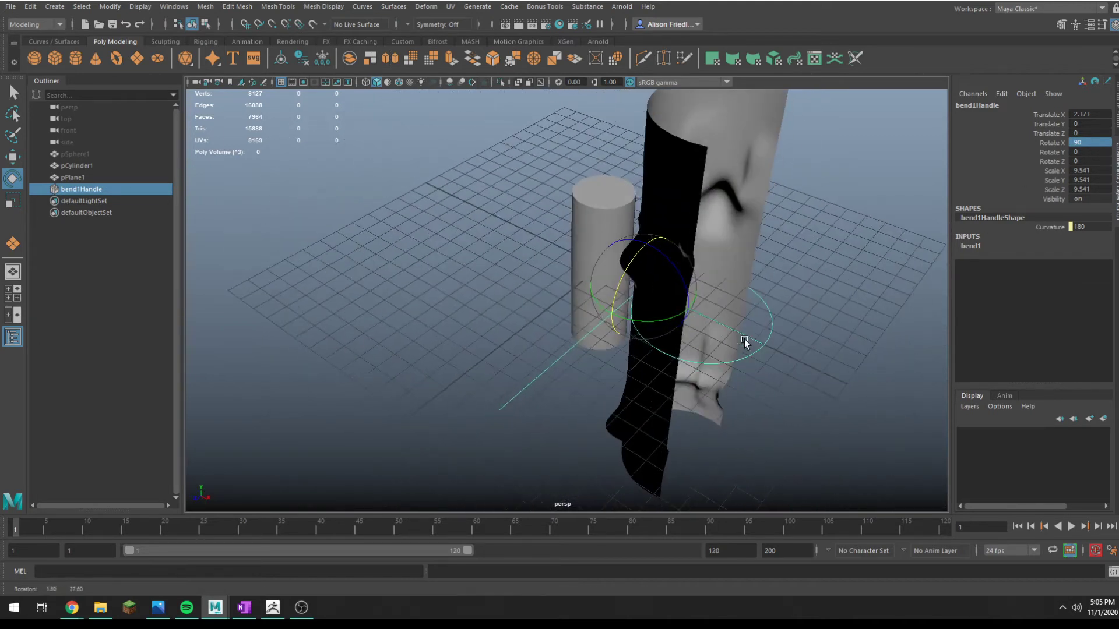
Set the bend's curvature to -180, try shifting the bend handle along X, and undo that shift
key("q")
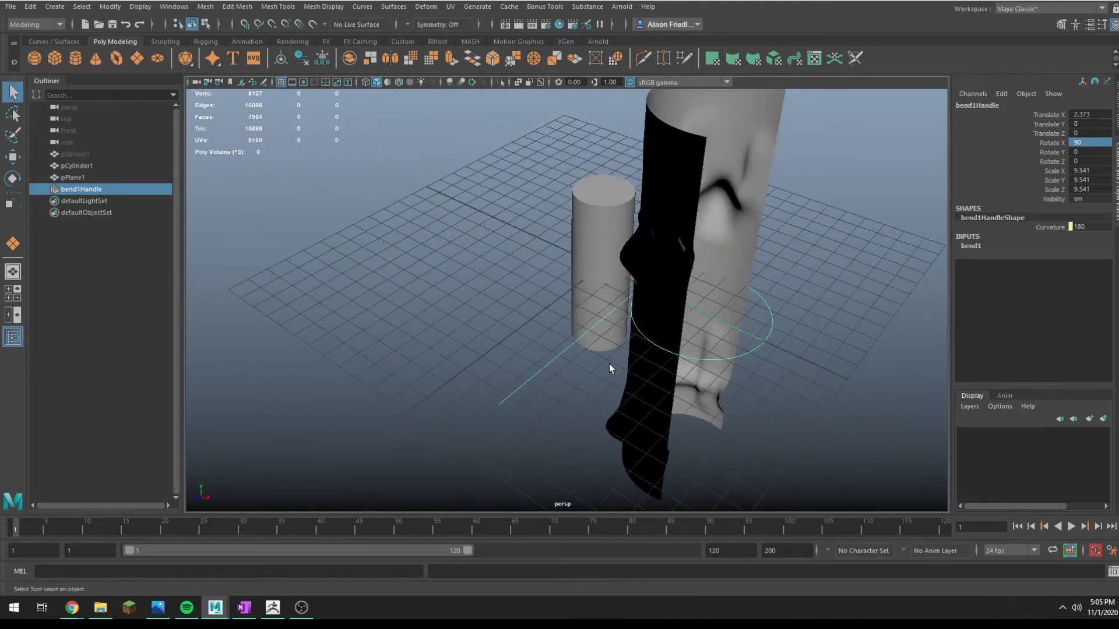
left_click(995, 246)
left_click(1049, 265)
middle_click_drag(855, 380, 562, 376)
left_click_drag(561, 376, 622, 405, "alt")
key("w")
left_click_drag(628, 322, 603, 343)
key("ctrl+z")
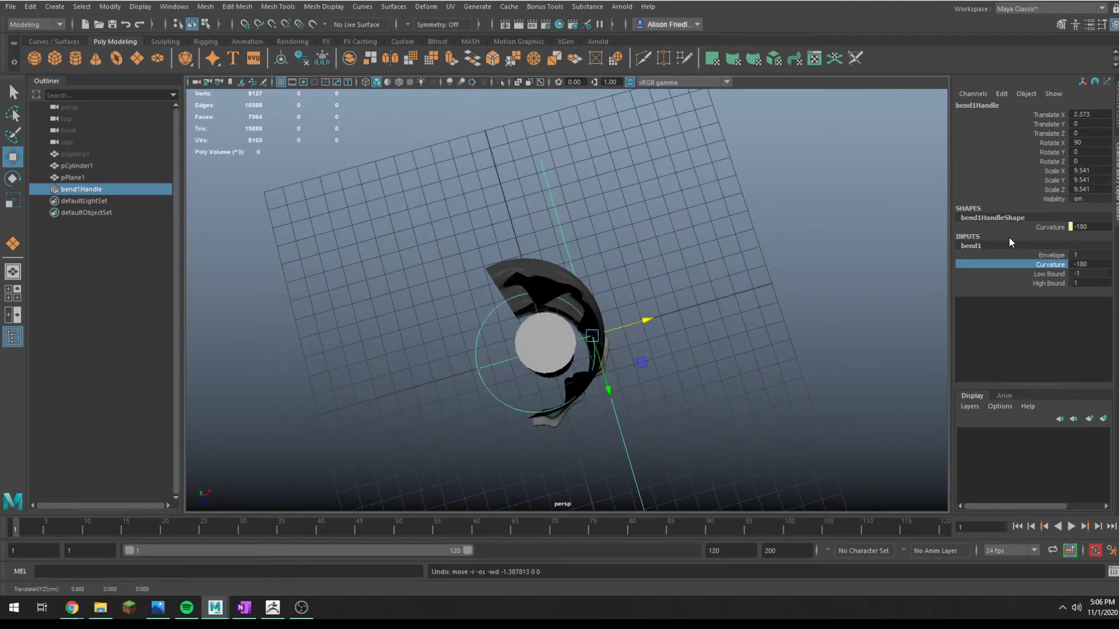
Try a bend curvature of 360, and reverse it to -360 so the plane curls towards the cylinder
double_click(1081, 265)
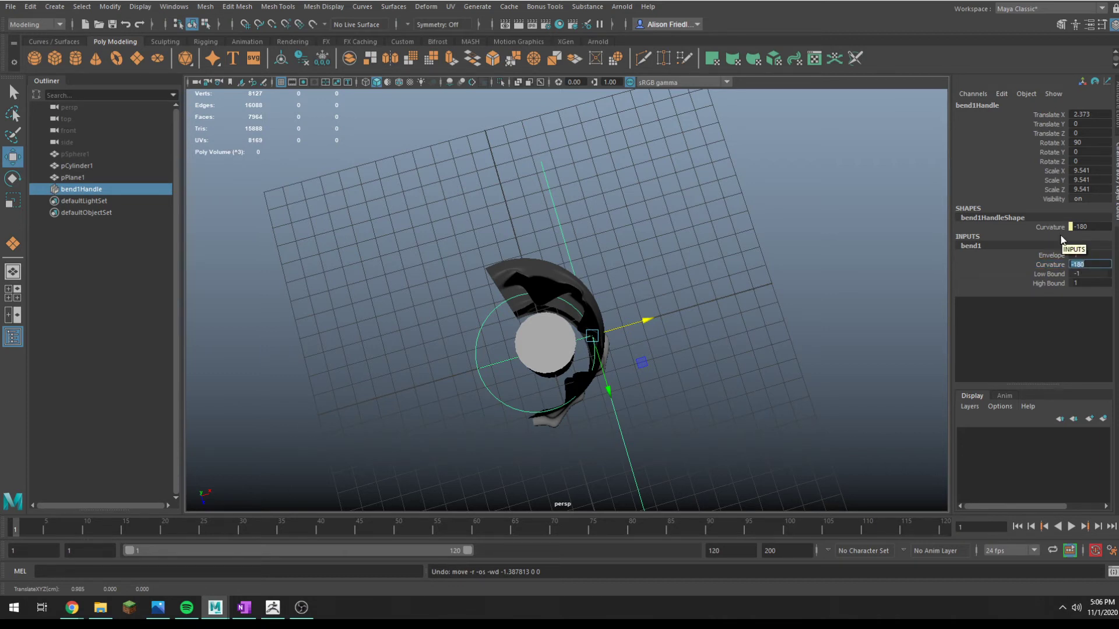
type("360")
key("Return")
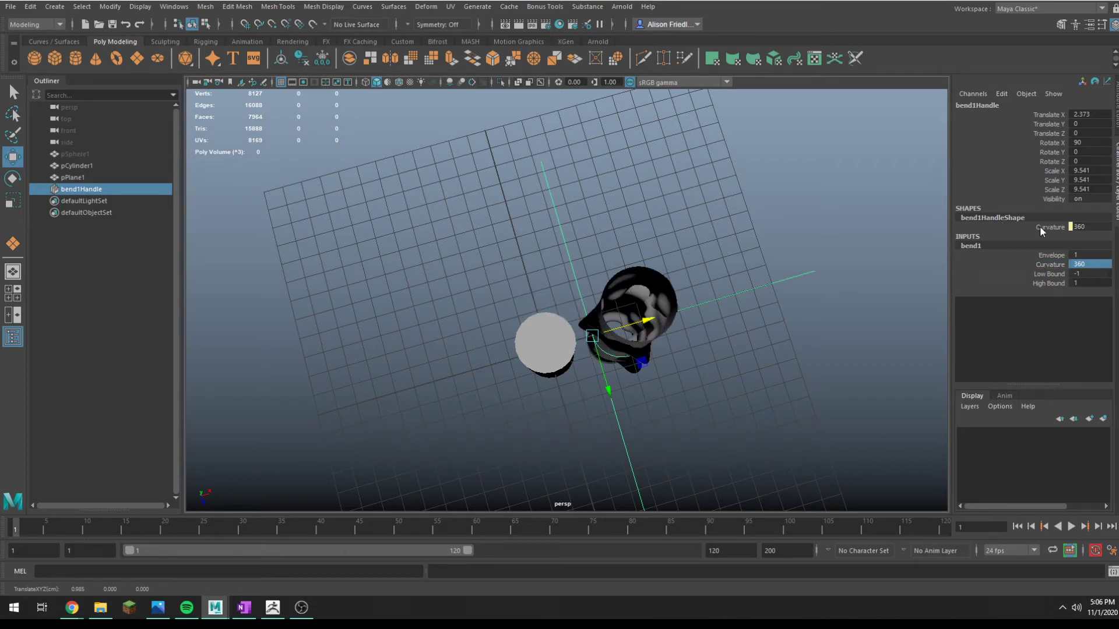
left_click(1089, 266)
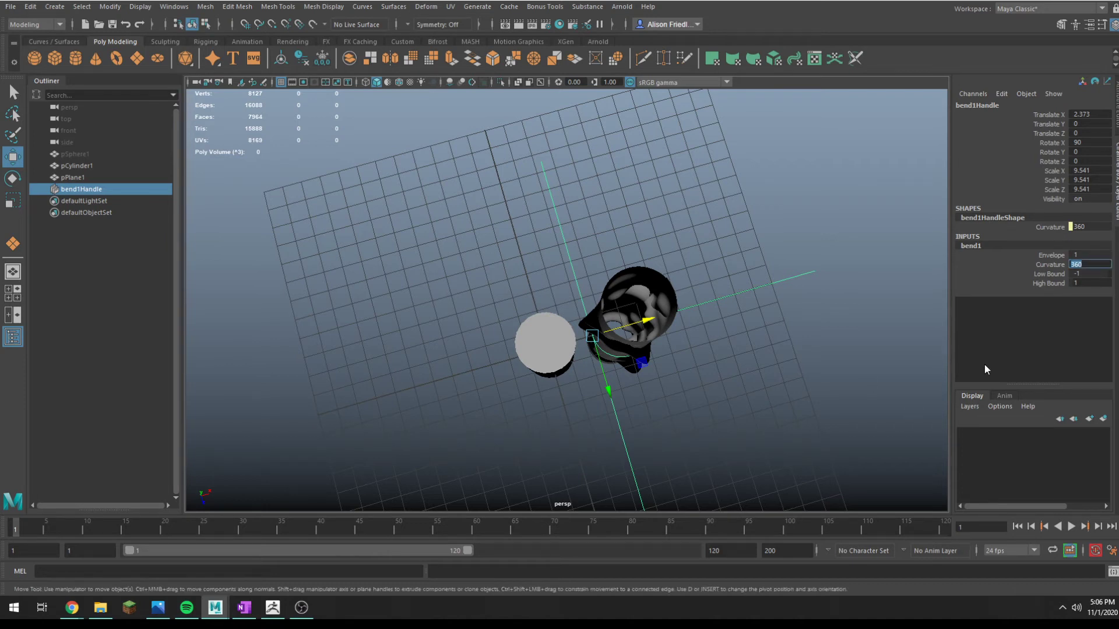
type("-360")
key("Return")
Scale the plane and bend handle up together, bringing the plane to about 1.361, and move both along X to wrap the cylinder
left_click_drag(599, 330, 700, 349, "alt")
left_click(687, 286, "shift")
left_click_drag(678, 387, 704, 301, "alt")
key("r")
key("w")
key("q")
key("w")
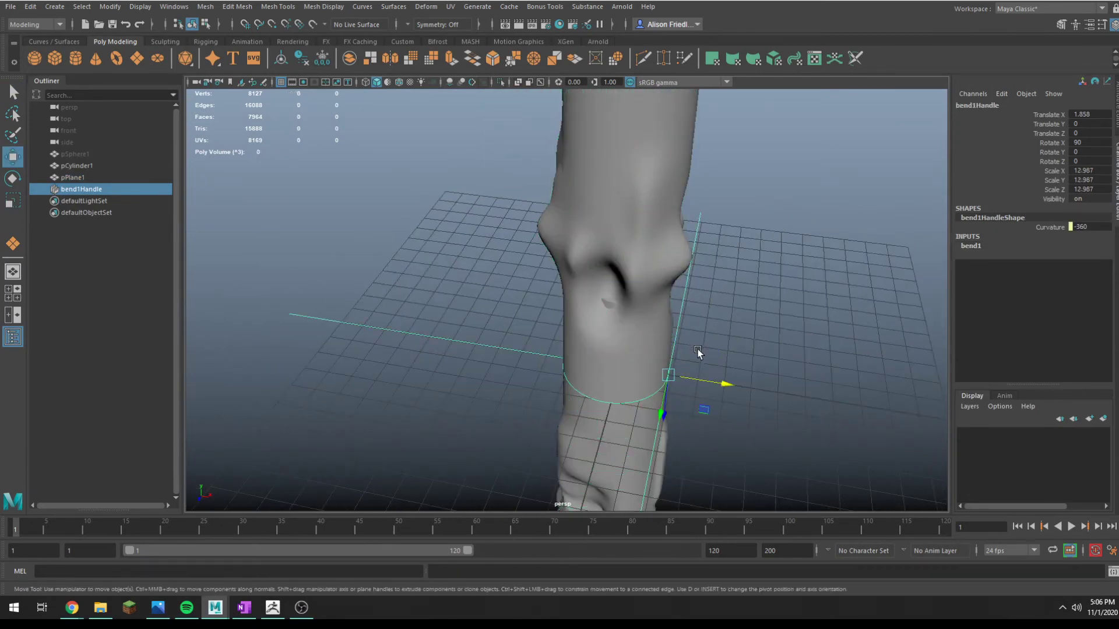
Adjust the bend handle's position to about X 2.051 and Z 1.031, checking how the rolled plane closes
left_click_drag(705, 382, 692, 416)
left_click_drag(618, 400, 580, 396, "alt")
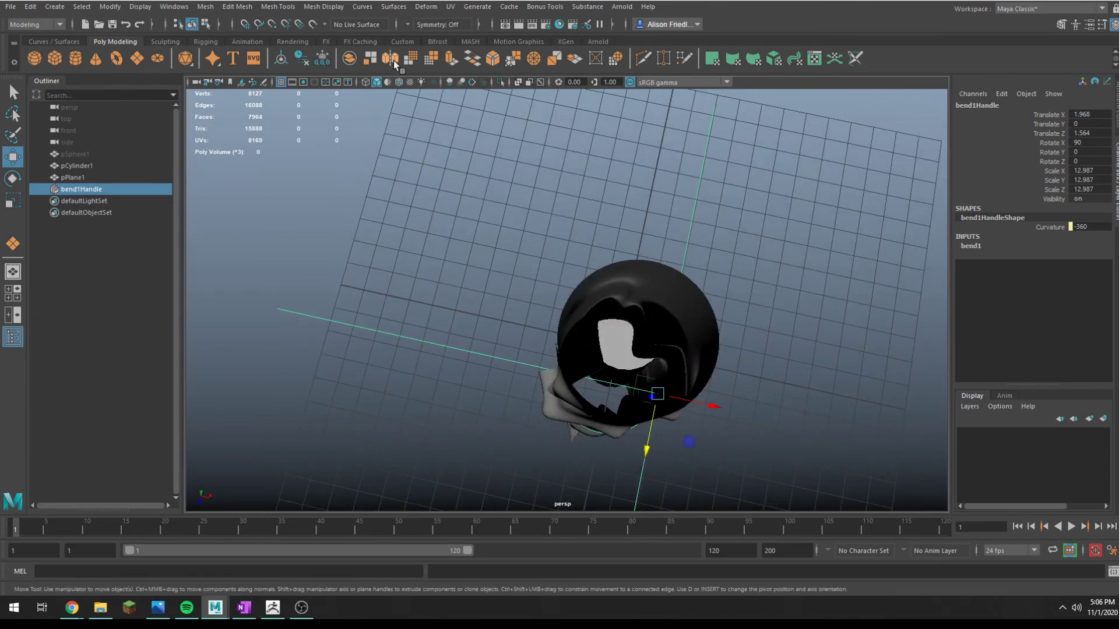
left_click(581, 334)
left_click_drag(573, 346, 688, 236, "alt")
key("q")
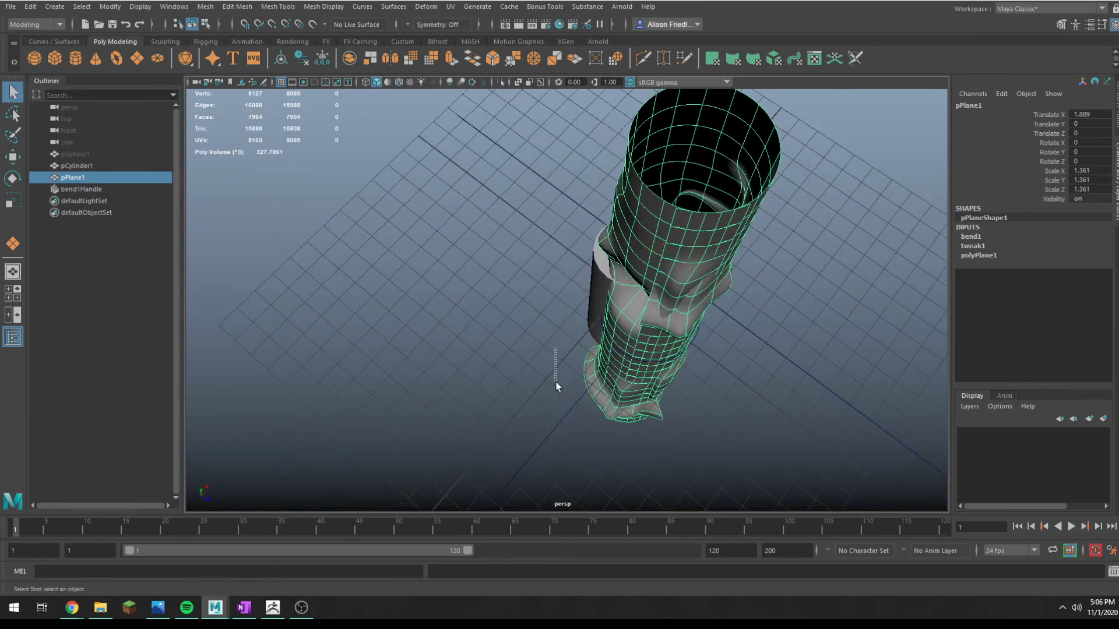
left_click(555, 382)
left_click_drag(554, 382, 497, 404, "alt")
left_click(499, 415)
left_click_drag(724, 282, 730, 351, "alt")
key("w")
left_click_drag(812, 267, 768, 282, "alt")
middle_click_drag(768, 282, 769, 309, "alt")
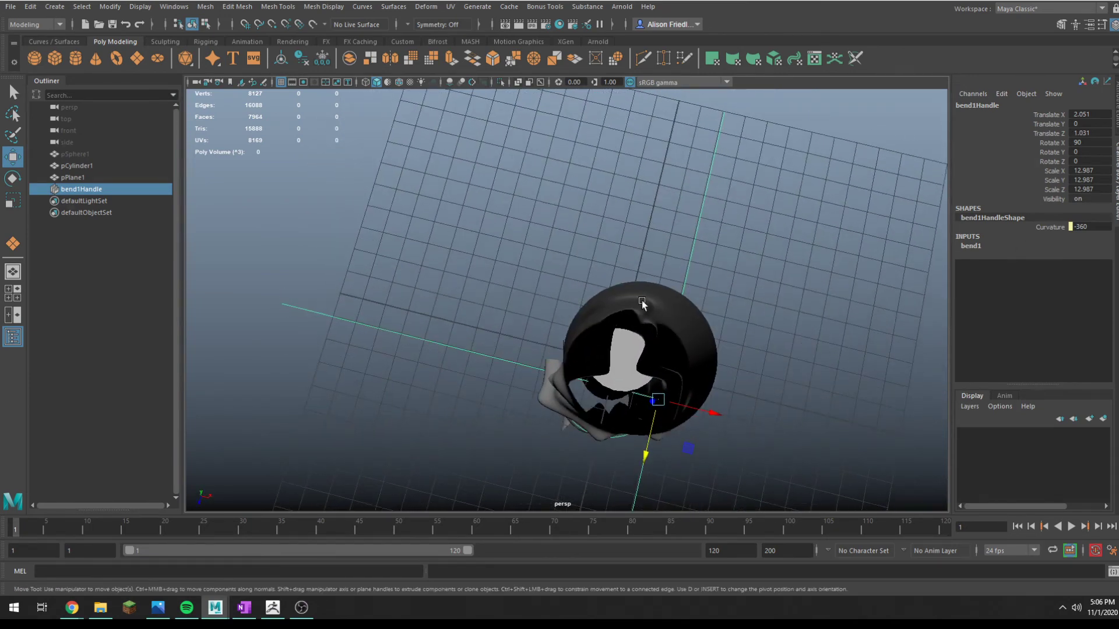
Delete the rolled wrapper's construction history and center it around the cylinder at about Y 1.017 and Z -1.229
left_click(642, 300)
left_click_drag(676, 357, 644, 357, "alt")
key("alt+shift+d")
key("ctrl+z")
left_click_drag(645, 319, 647, 297)
key("q")
Select the edge loop at the wrapper's upper crease and add the loop just below the cylinder's lower end, using wireframe display
scroll(648, 261, "down", 5)
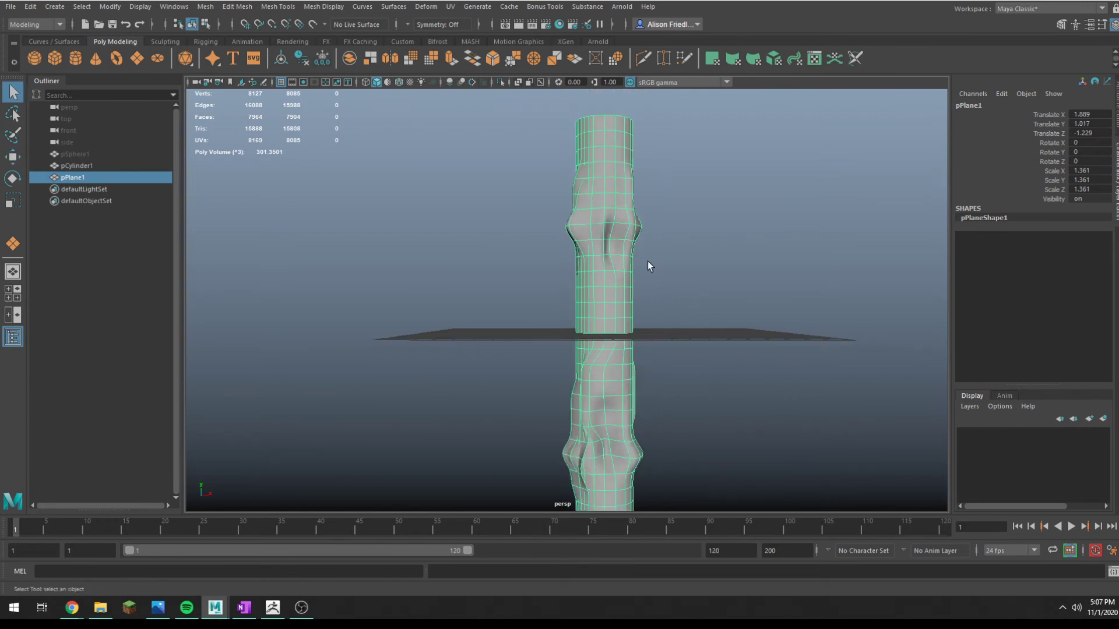
left_click_drag(659, 253, 634, 265, "alt")
scroll(635, 264, "up", 3)
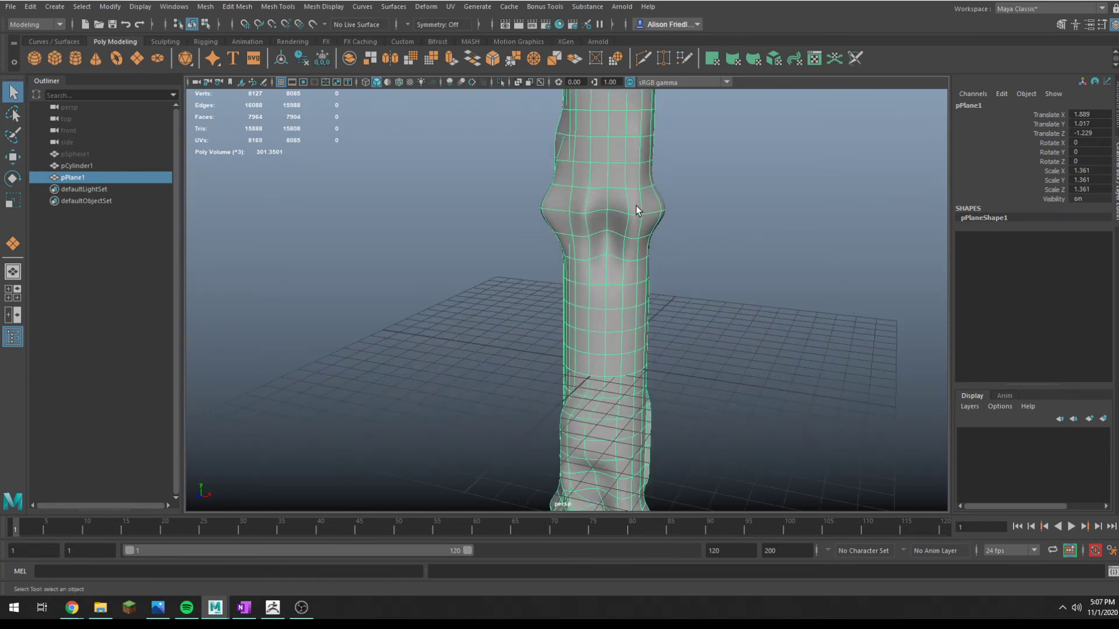
mouse_move(626, 208)
right_mouse_down()
mouse_move(629, 229)
mouse_move(634, 197)
mouse_move(622, 197)
right_mouse_up()
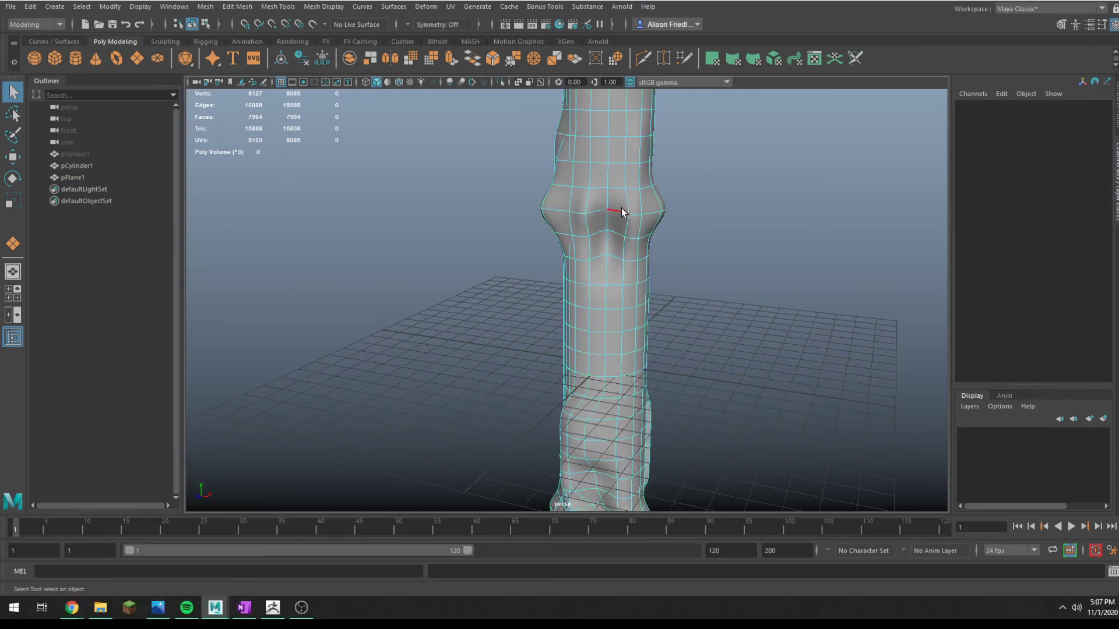
double_click(618, 211)
left_click_drag(603, 396, 656, 238, "alt")
key("4")
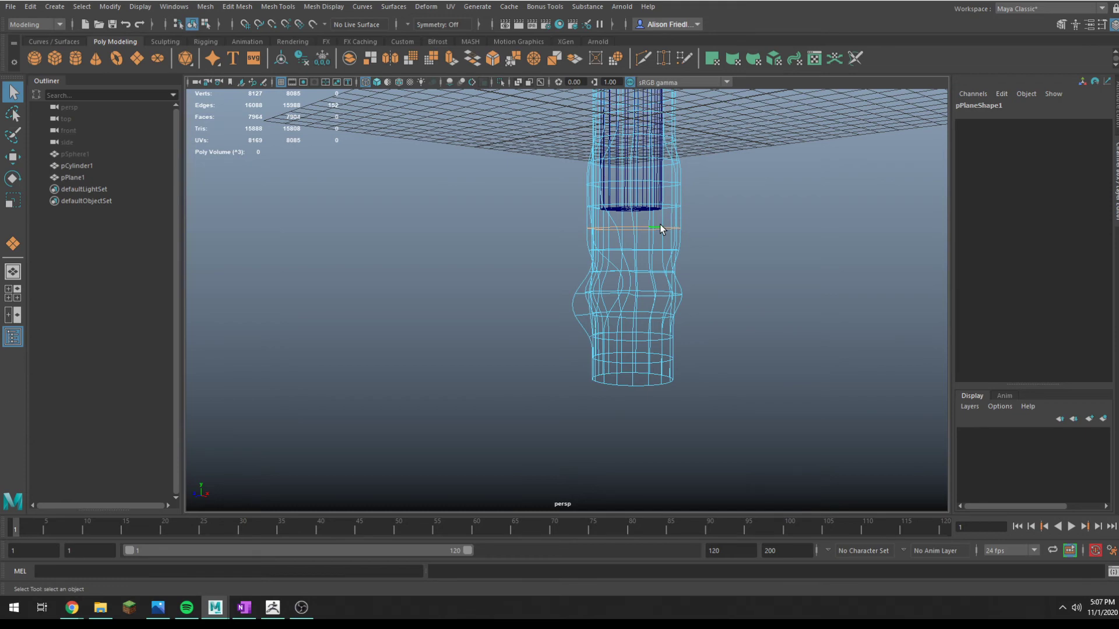
double_click(659, 227)
Scale both edge loops inward to about 0.15 in X and Z to pinch the wrapper, and restore shaded display
key("r")
left_click_drag(690, 190, 704, 257, "alt")
left_click_drag(662, 174, 661, 233, "alt")
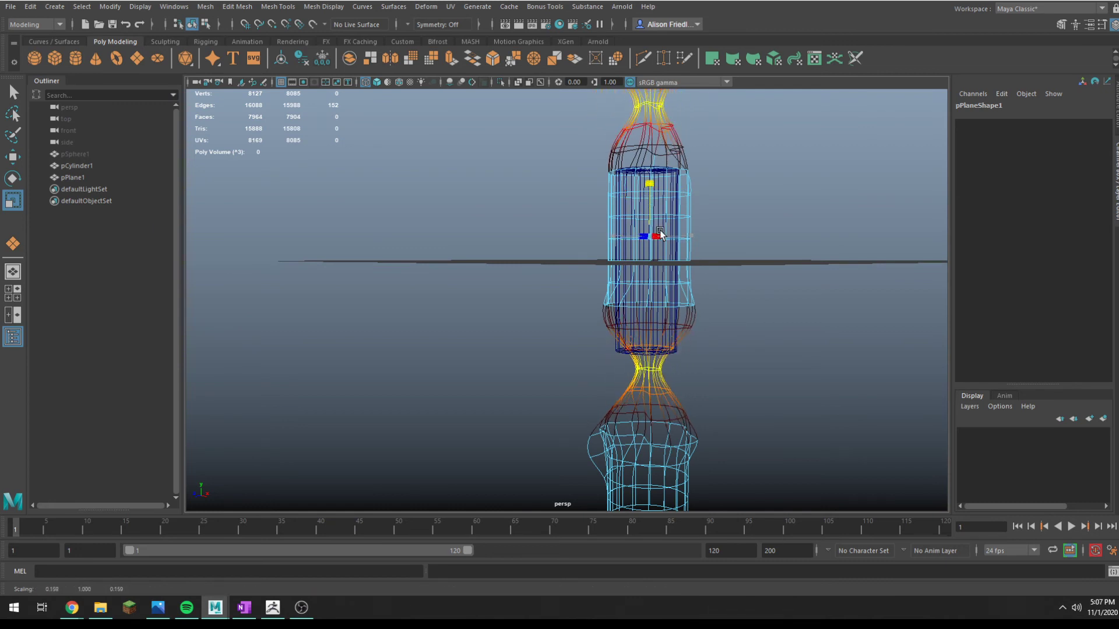
key("5")
mouse_move(680, 187)
left_mouse_down("alt")
mouse_move(695, 255)
mouse_move(647, 231)
left_mouse_up("alt")
key("q")
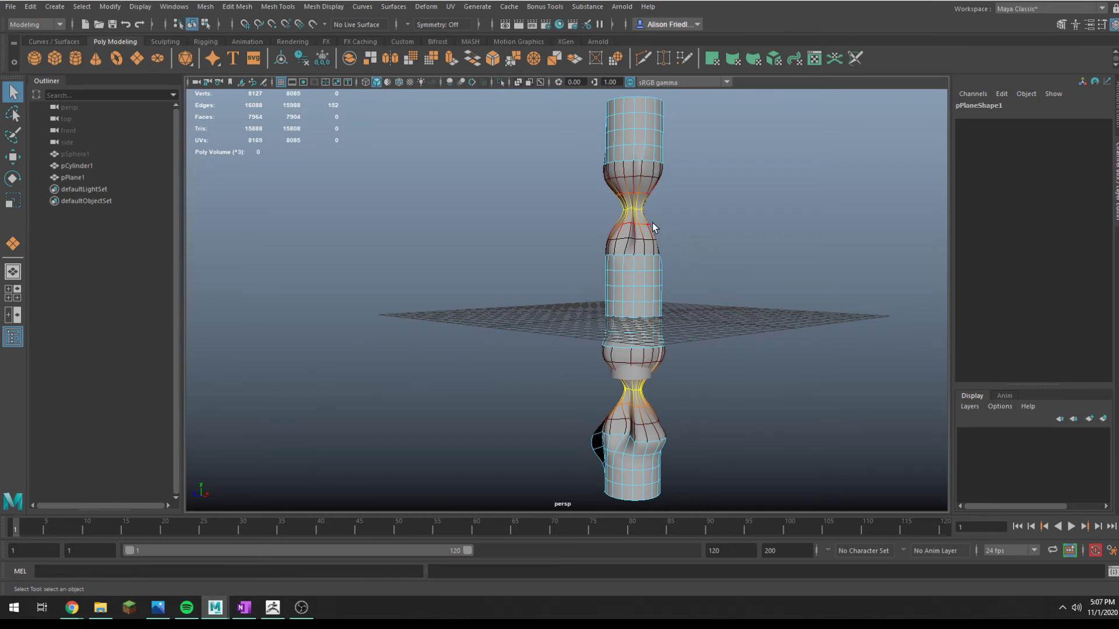
Select the vertices at the wrapper's lower and upper open ends from the side view, and return to the perspective view
right_click_drag(652, 222, 702, 211)
key("space")
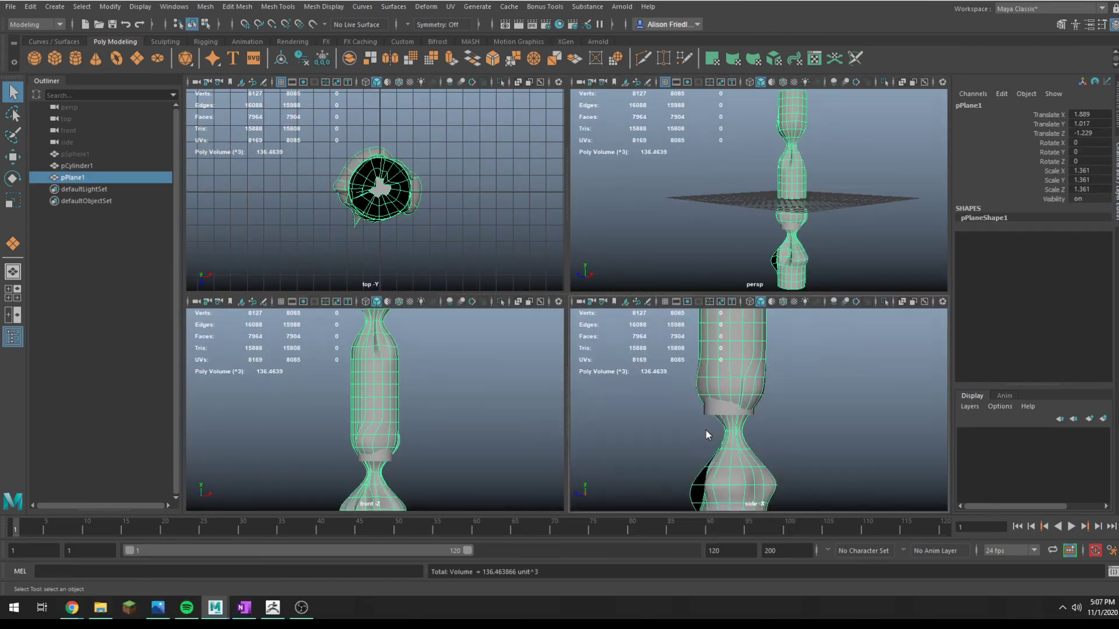
key("space")
right_click_drag(521, 287, 471, 295)
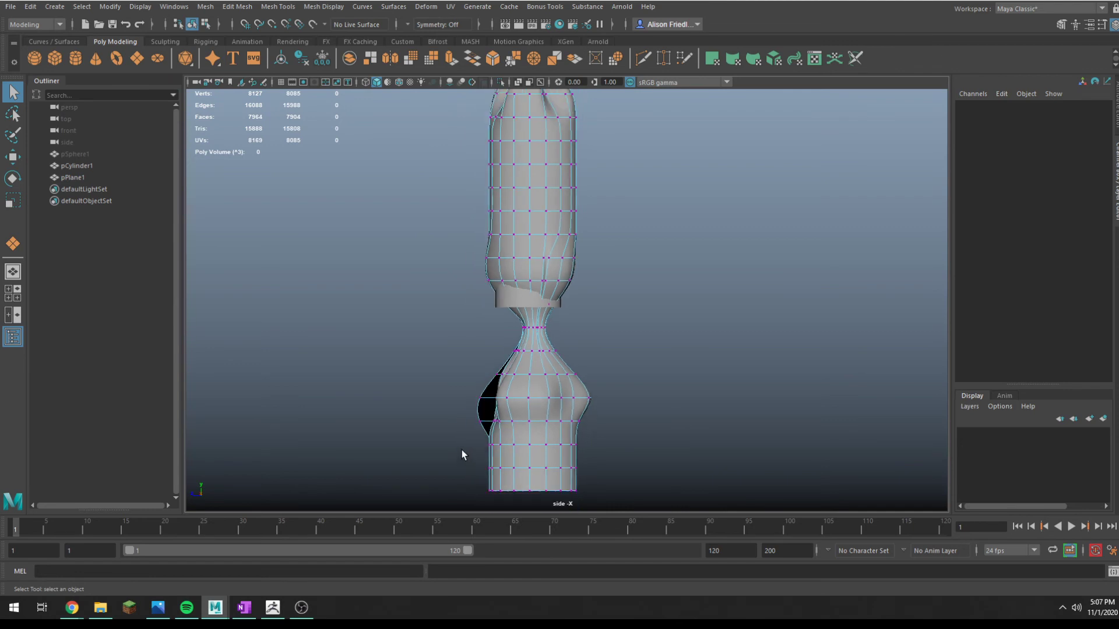
left_click_drag(457, 439, 666, 518)
middle_click_drag(602, 174, 613, 472, "alt")
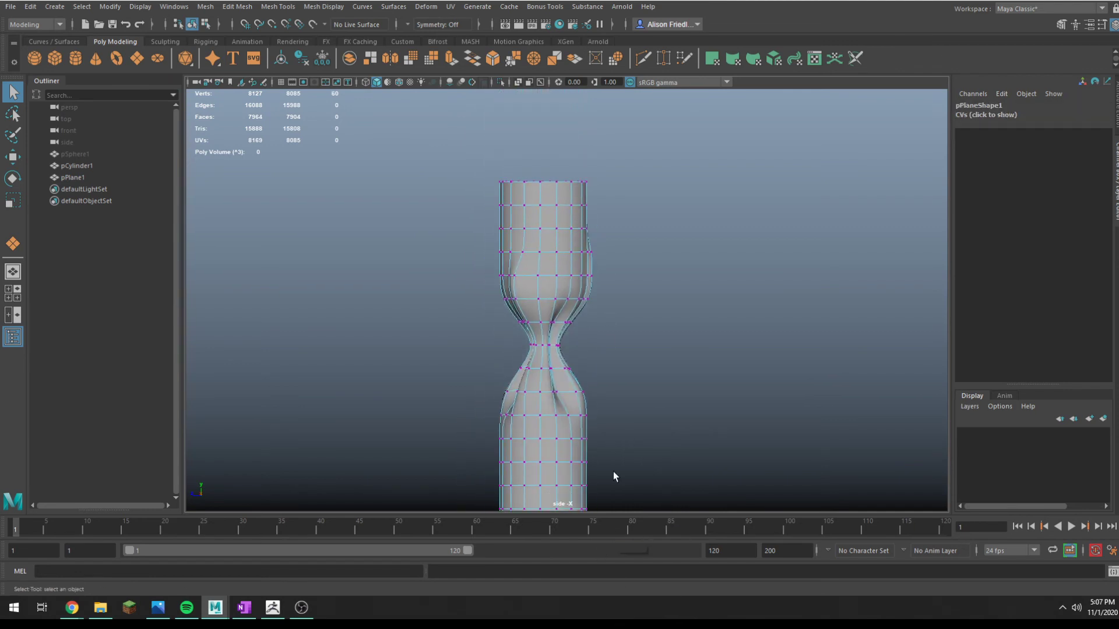
left_click_drag(668, 253, 792, 284)
key("space")
key("space")
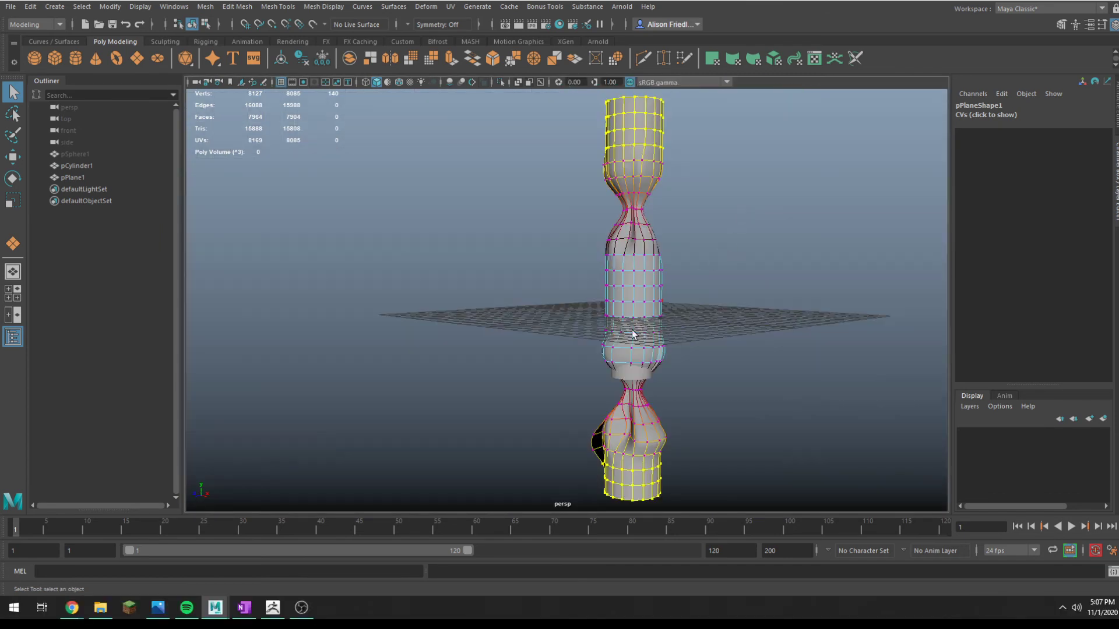
Rotate the selected end vertices repeatedly around Y to twist the wrapper at both pinches, and return to object mode
key("e")
left_click_drag(622, 300, 711, 282)
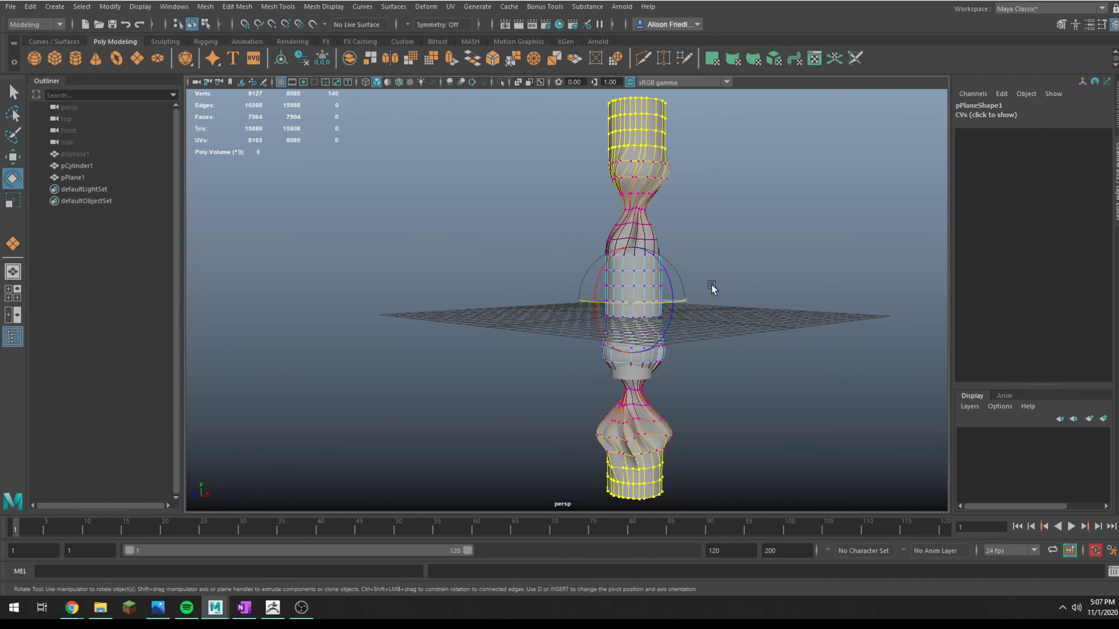
left_click_drag(622, 300, 698, 307)
left_click_drag(616, 301, 685, 307)
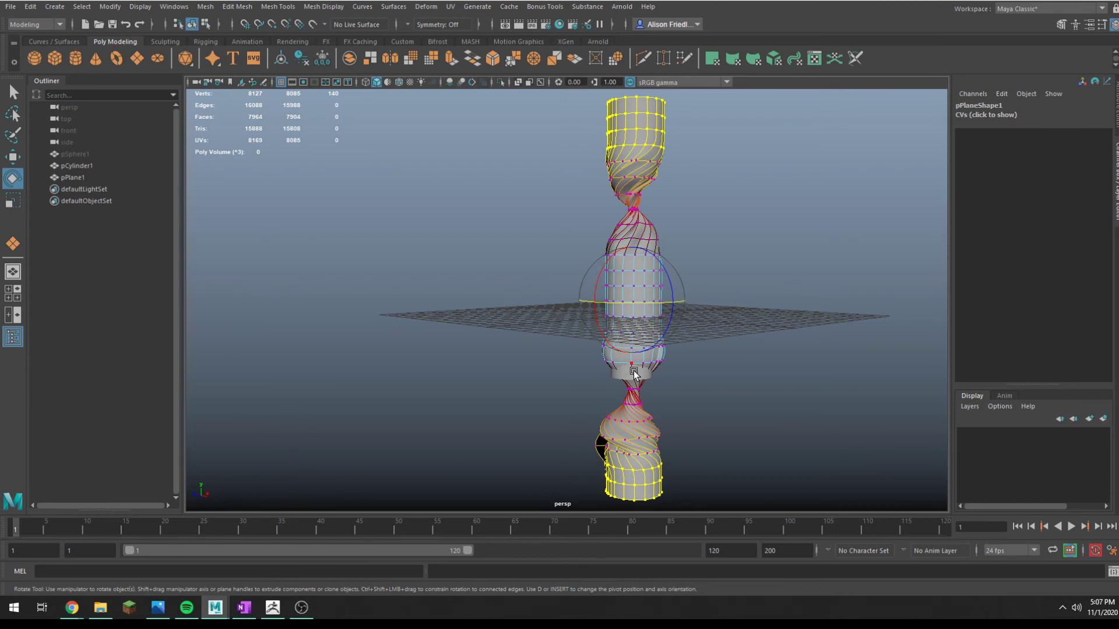
left_click_drag(632, 371, 656, 371, "alt")
key("q")
right_click_drag(658, 231, 722, 194)
Delete the ring of faces just above the wrapper's upper pinch to cut off the upper end
left_click_drag(704, 236, 694, 243, "alt")
middle_click_drag(694, 243, 673, 296, "alt")
left_click_drag(673, 295, 529, 274, "alt")
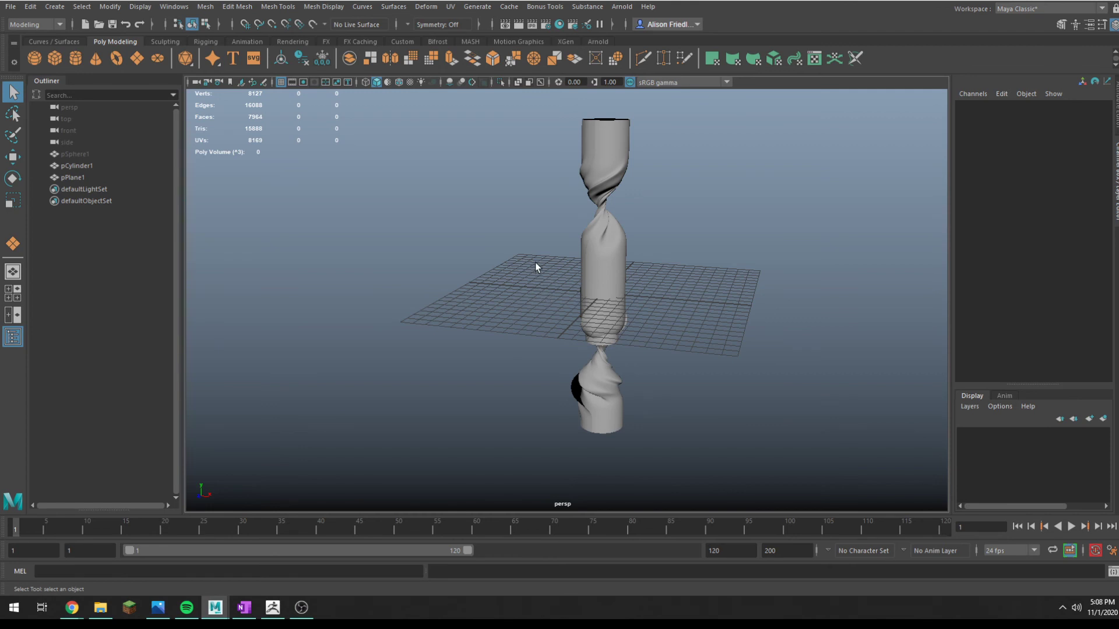
right_click_drag(599, 231, 616, 248, "alt")
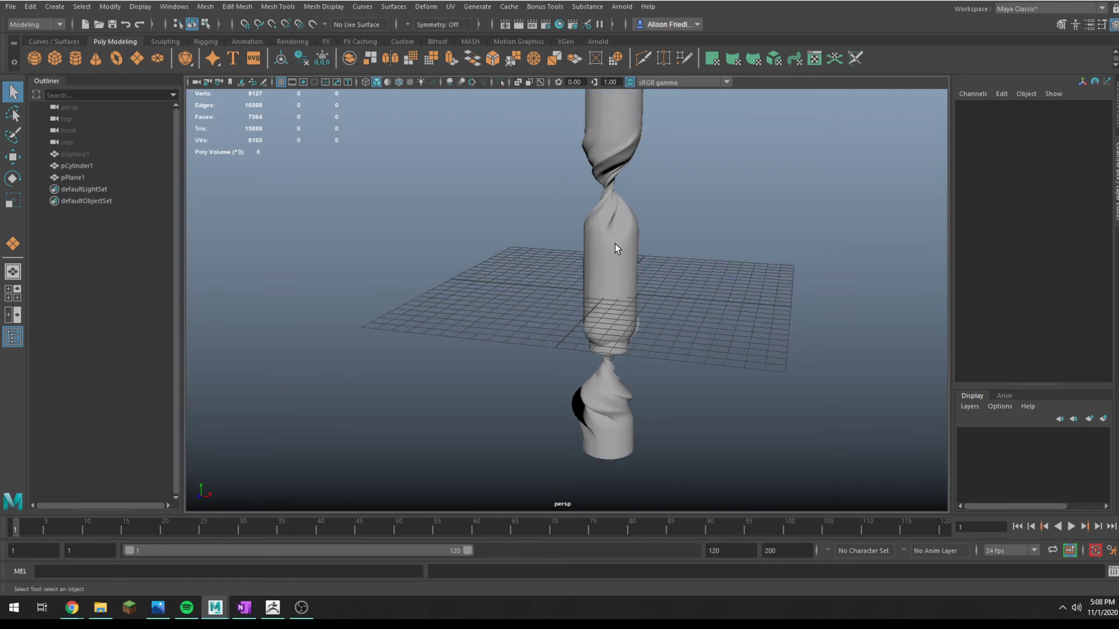
middle_click_drag(591, 432, 585, 184, "alt")
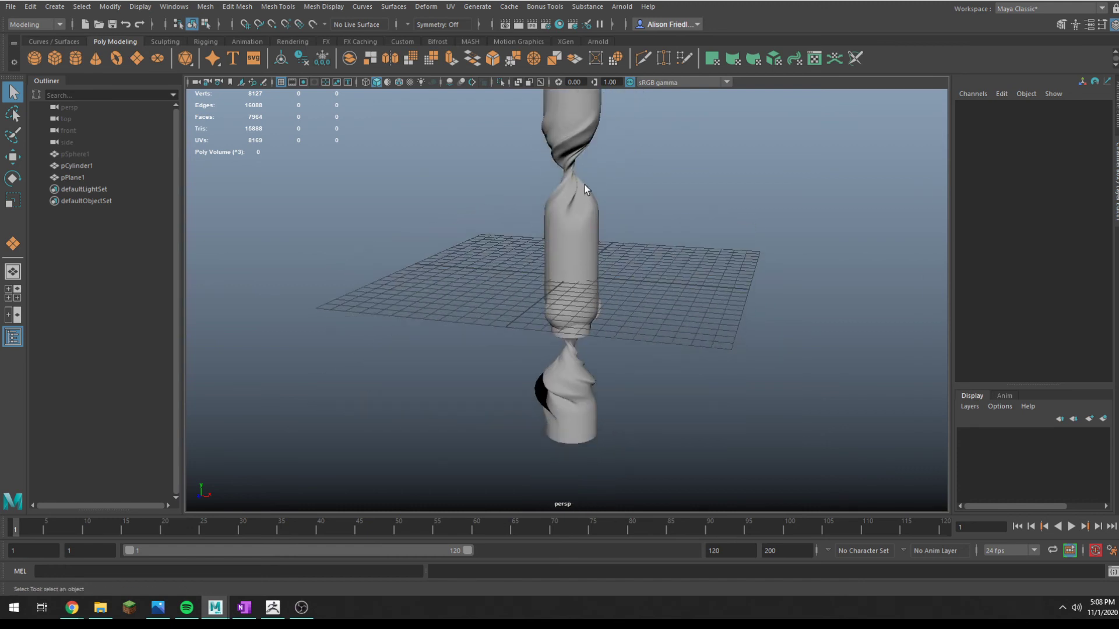
left_click(581, 110)
left_click_drag(580, 110, 569, 138, "alt")
right_click_drag(579, 165, 587, 204)
scroll(586, 204, "up", 5)
middle_click_drag(586, 205, 589, 254, "alt")
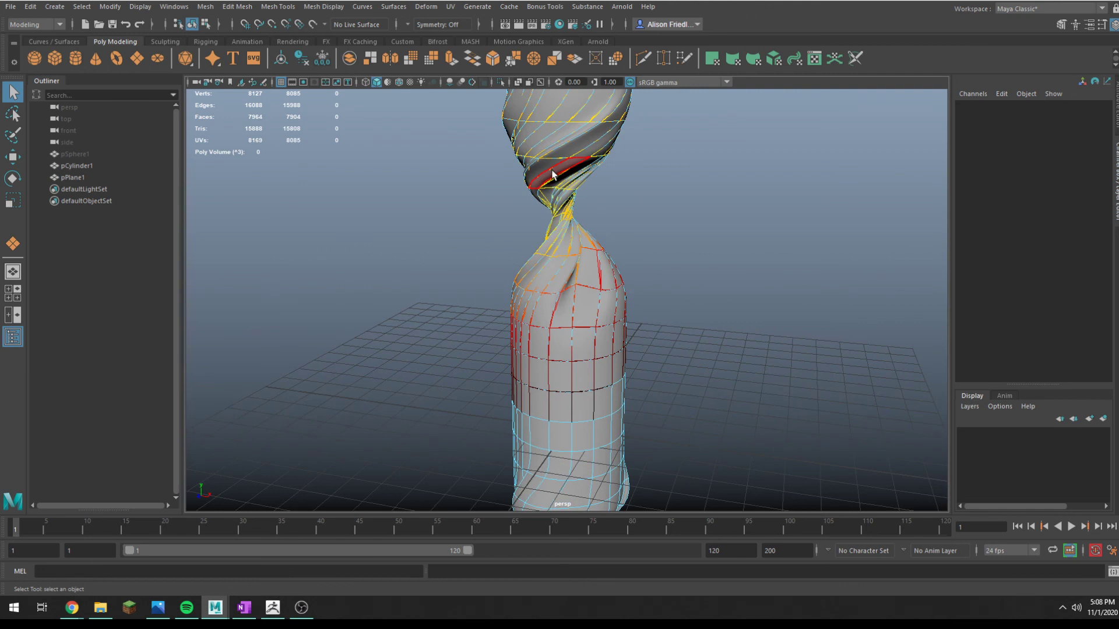
double_click(552, 174)
key("Delete")
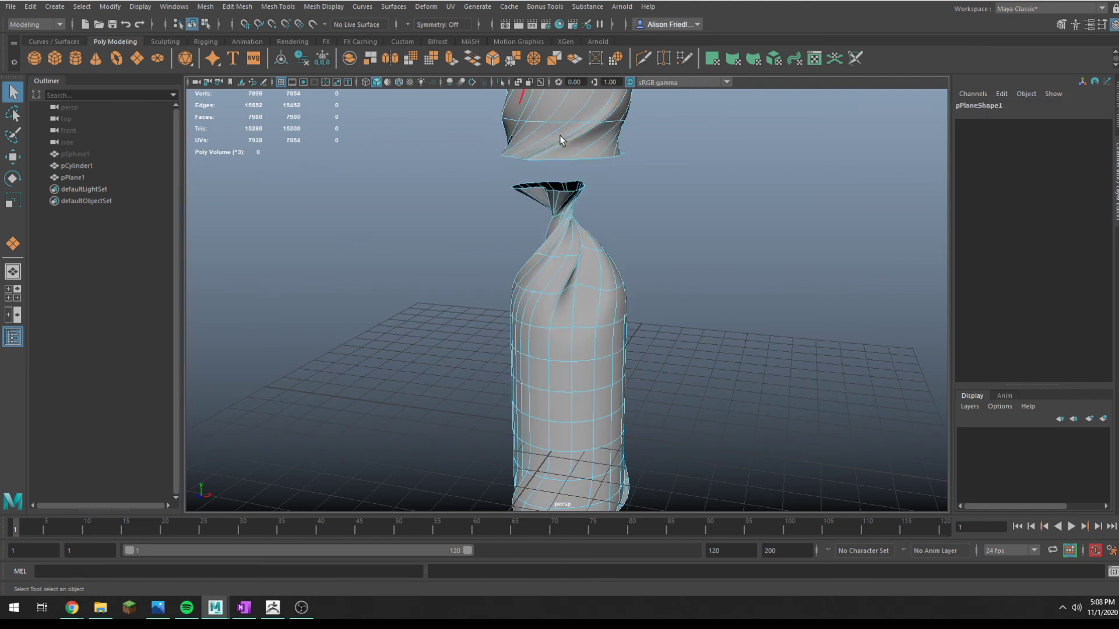
Delete the detached piece of mesh floating above the wrapper's upper pinch
double_click(559, 135)
key("Delete")
Extrude the open edge loop at the wrapper's upper end outward by about 4.16 in local Y to form a flared top
right_click_drag(564, 187, 572, 156)
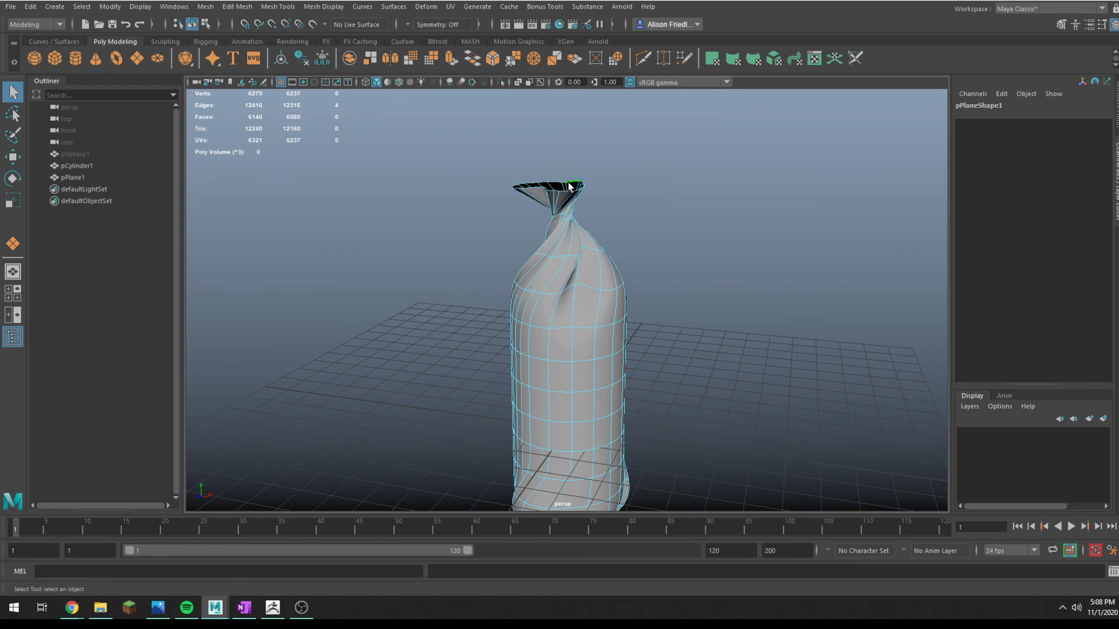
left_click_drag(569, 187, 483, 175, "alt")
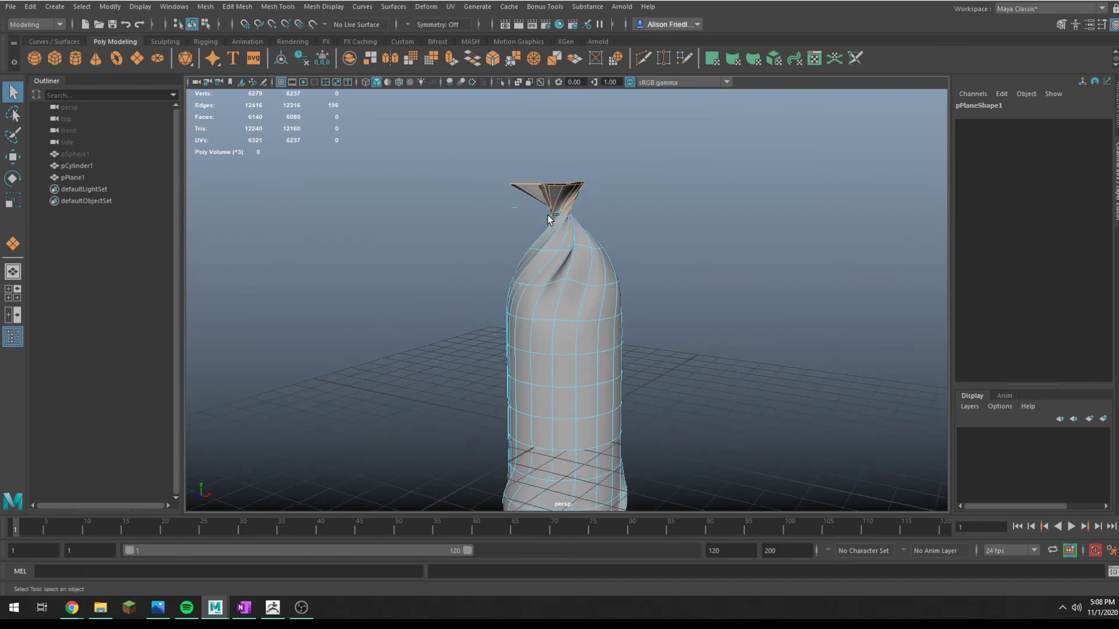
key("ctrl+e")
left_click_drag(599, 161, 666, 46)
middle_click_drag(576, 207, 566, 297, "alt")
scroll(564, 309, "down", 6)
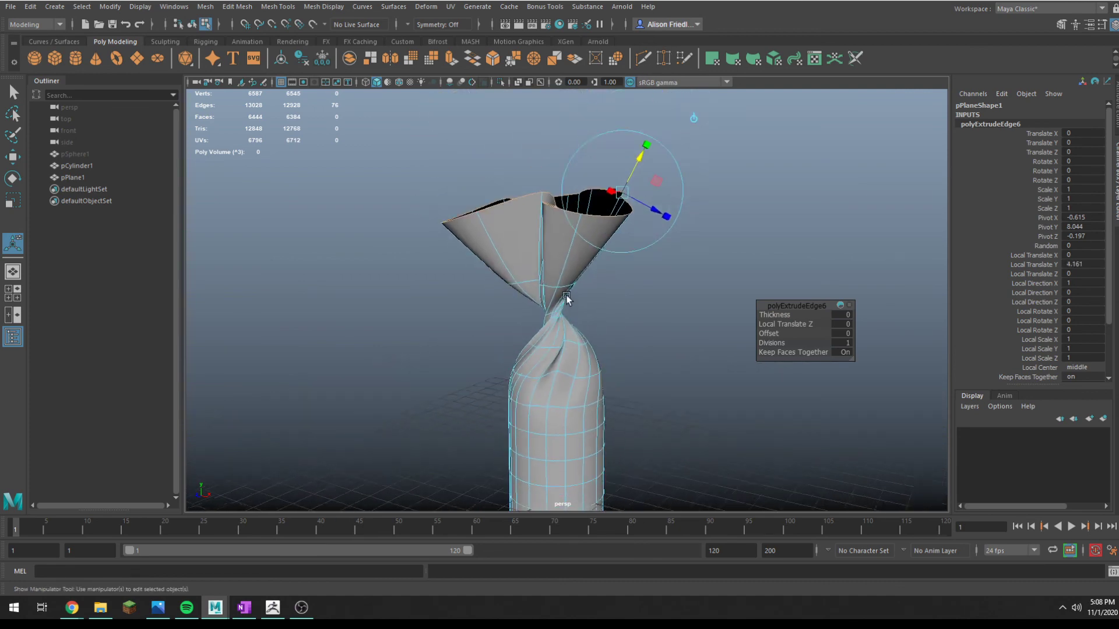
scroll(564, 314, "up", 4)
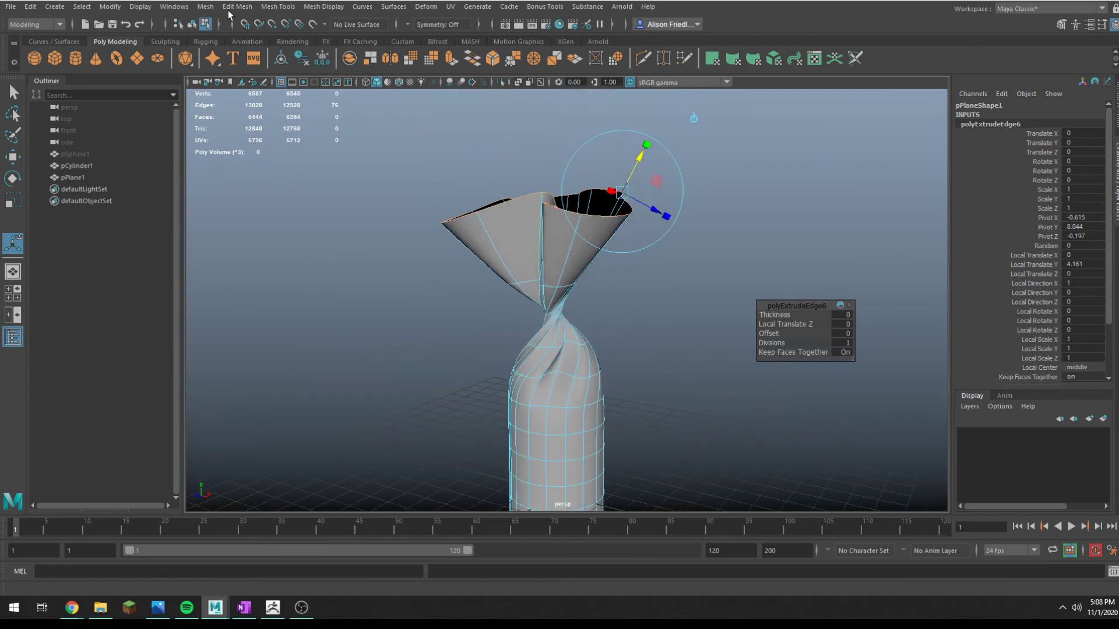
Smooth the flared top by averaging its vertices twice, using 10 iterations, and return to object mode with nothing selected
left_click(237, 7)
left_click(266, 199)
key("g")
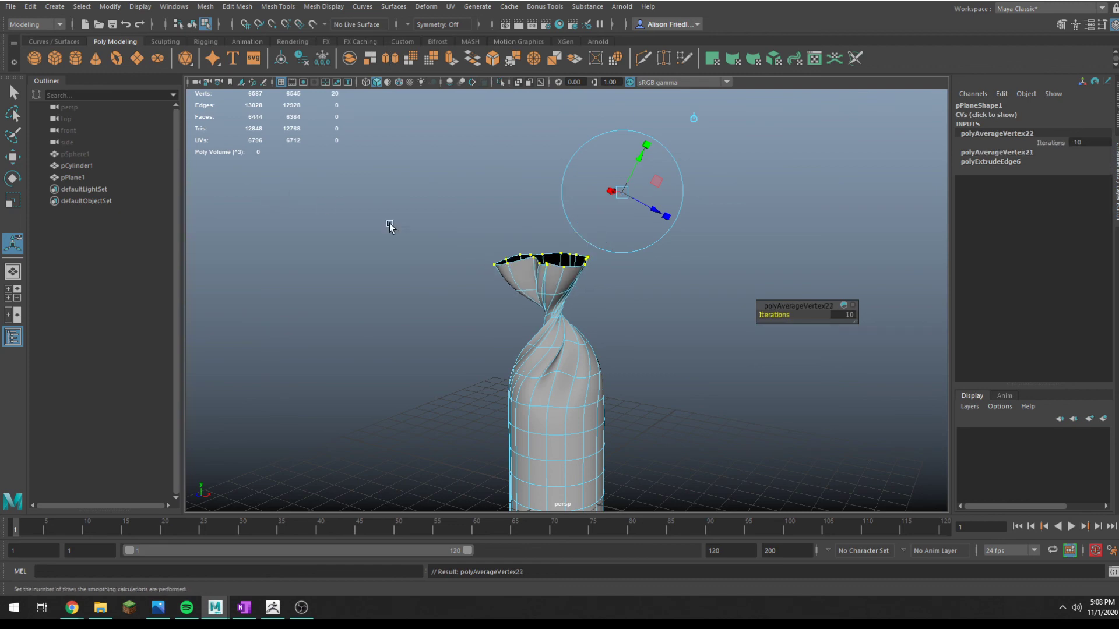
mouse_move(595, 301)
left_mouse_down("alt")
mouse_move(531, 307)
mouse_move(462, 275)
mouse_move(420, 278)
left_mouse_up("alt")
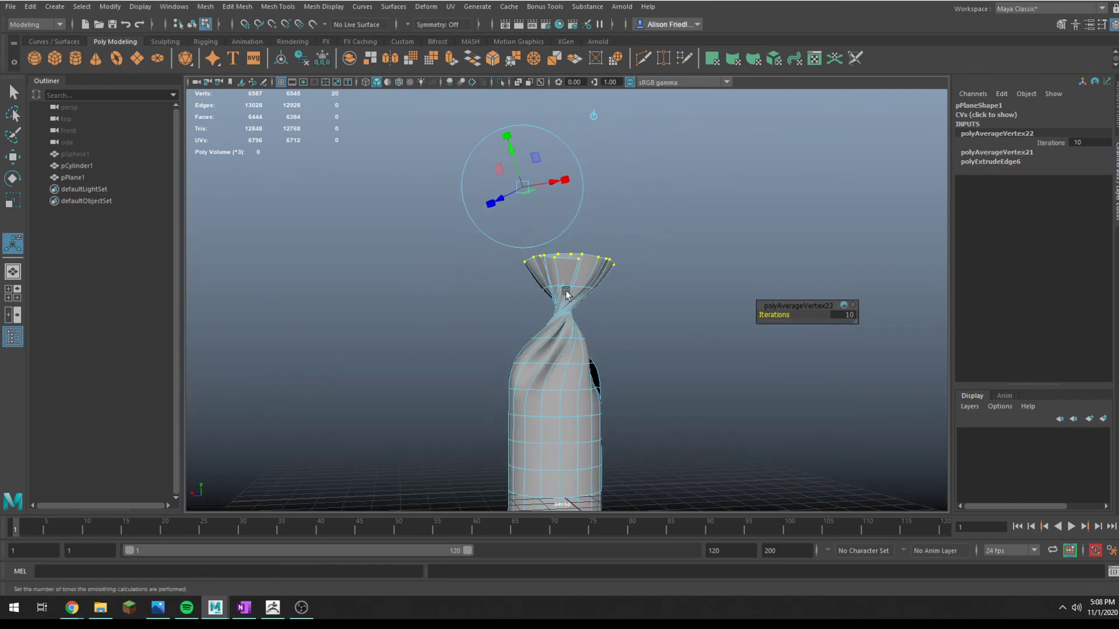
key("q")
right_click_drag(586, 279, 638, 255)
scroll(607, 257, "up", 3)
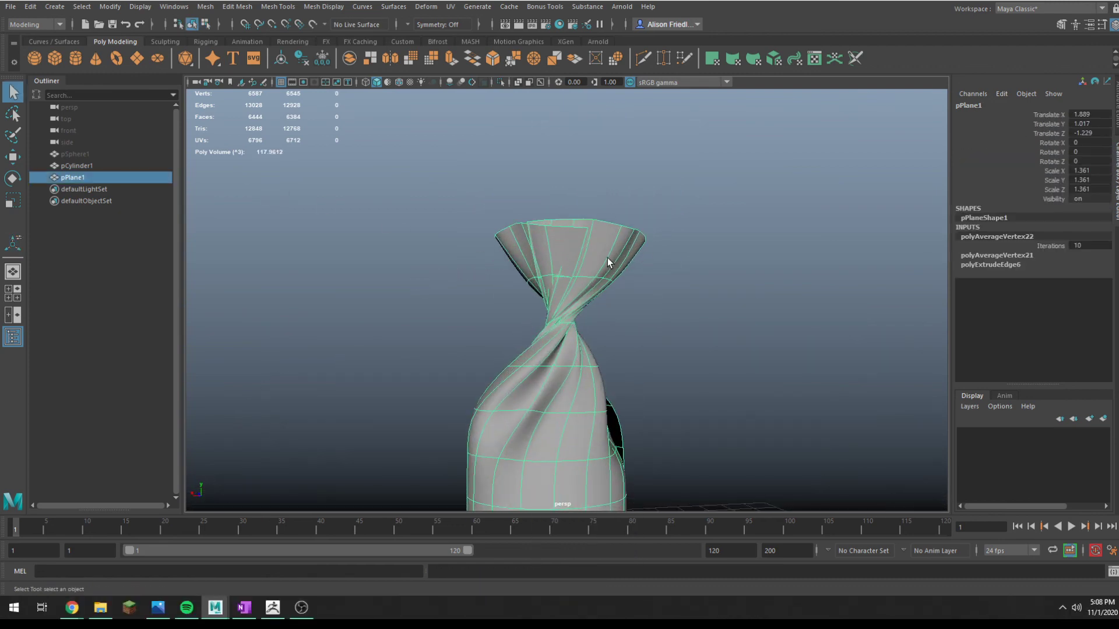
left_click(649, 279)
left_click_drag(649, 279, 654, 328, "alt")
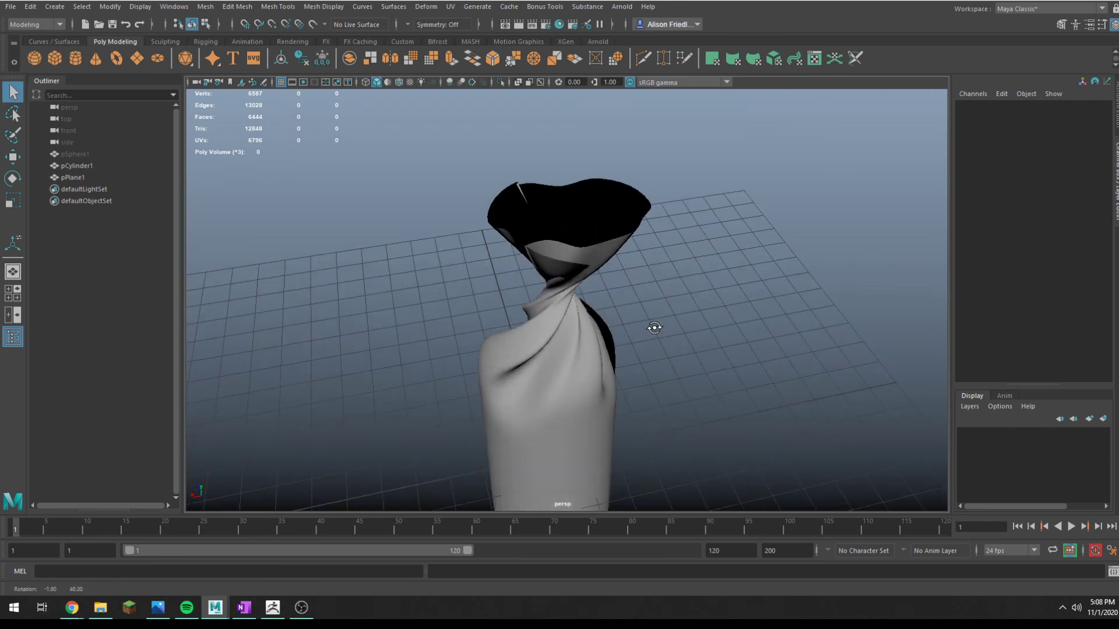
Check the wrapper's UV layout in the UV Editor, close it, and inspect the whole deselected wrapper from the side
left_click(587, 231)
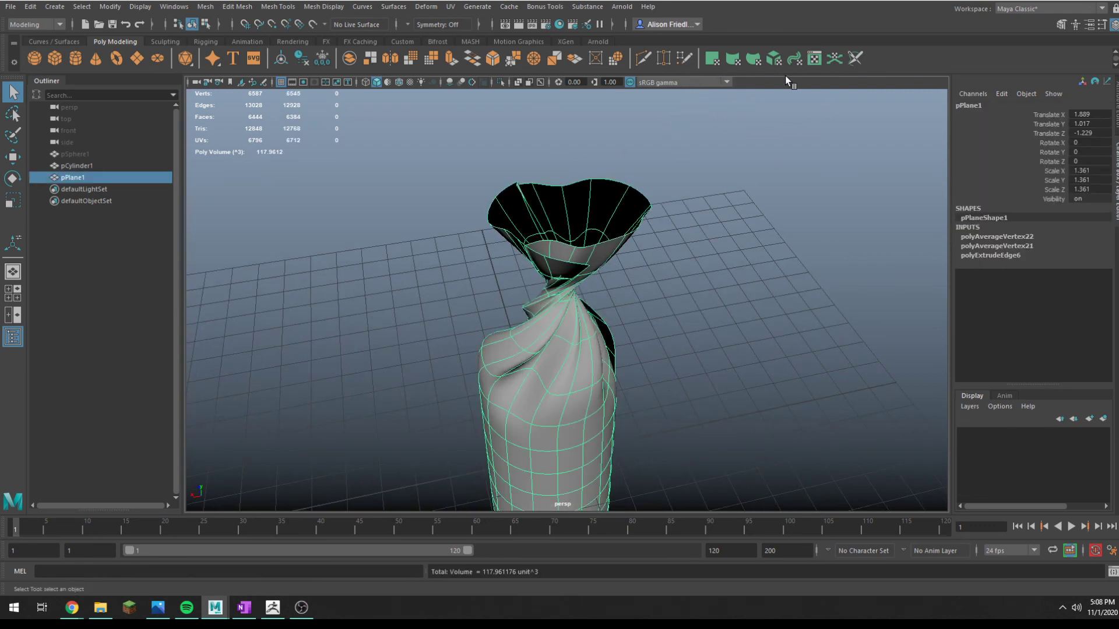
left_click(819, 62)
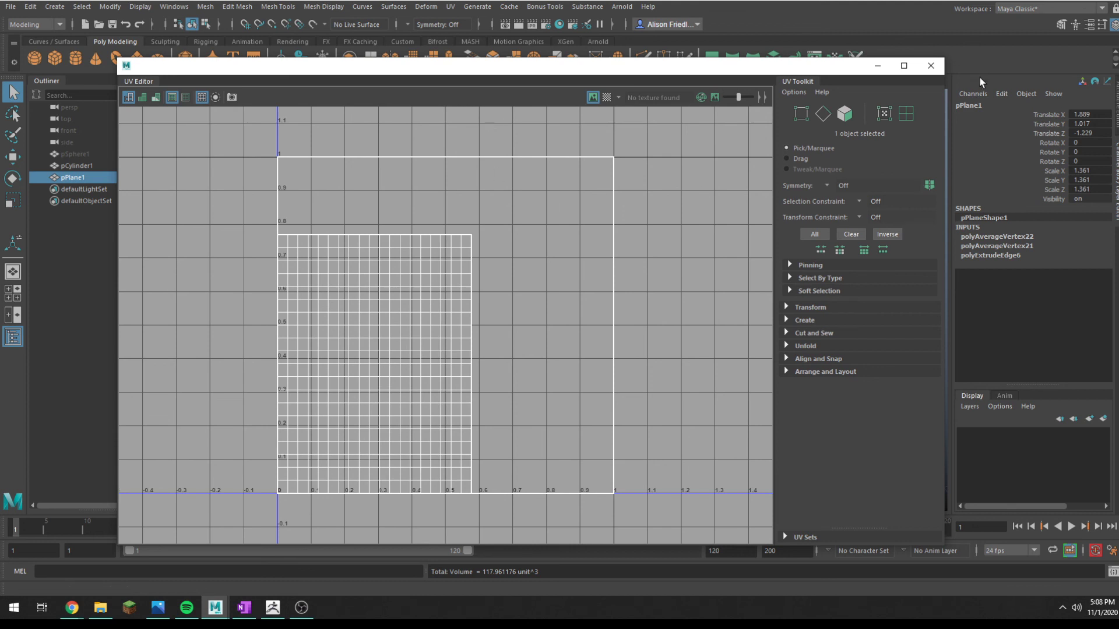
left_click(938, 66)
scroll(722, 271, "down", 5)
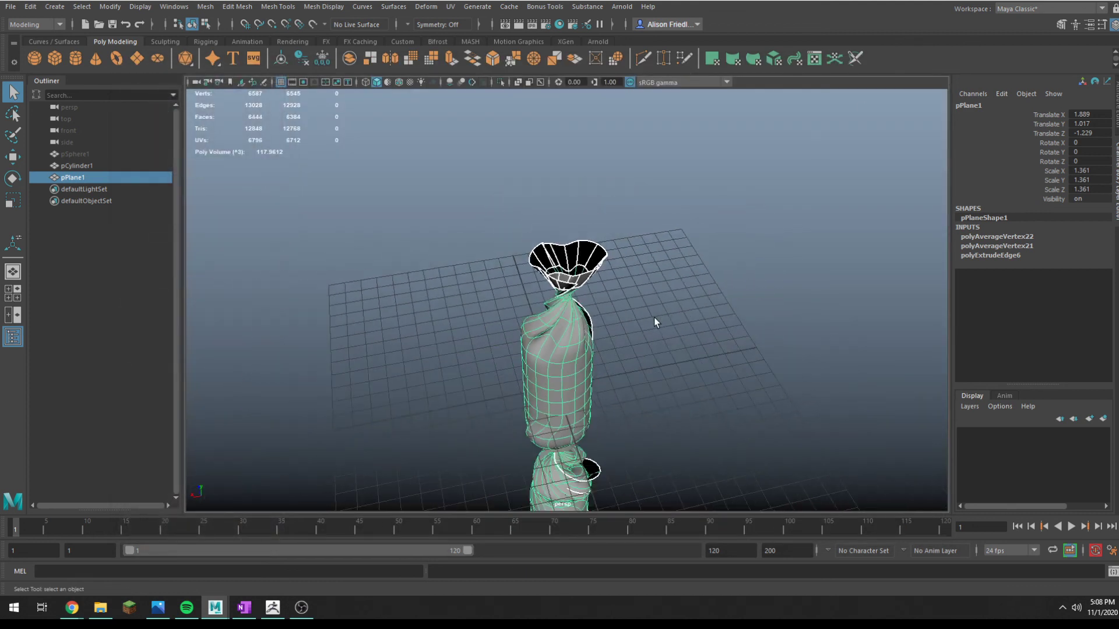
left_click(651, 321)
left_click_drag(611, 412, 656, 281, "alt")
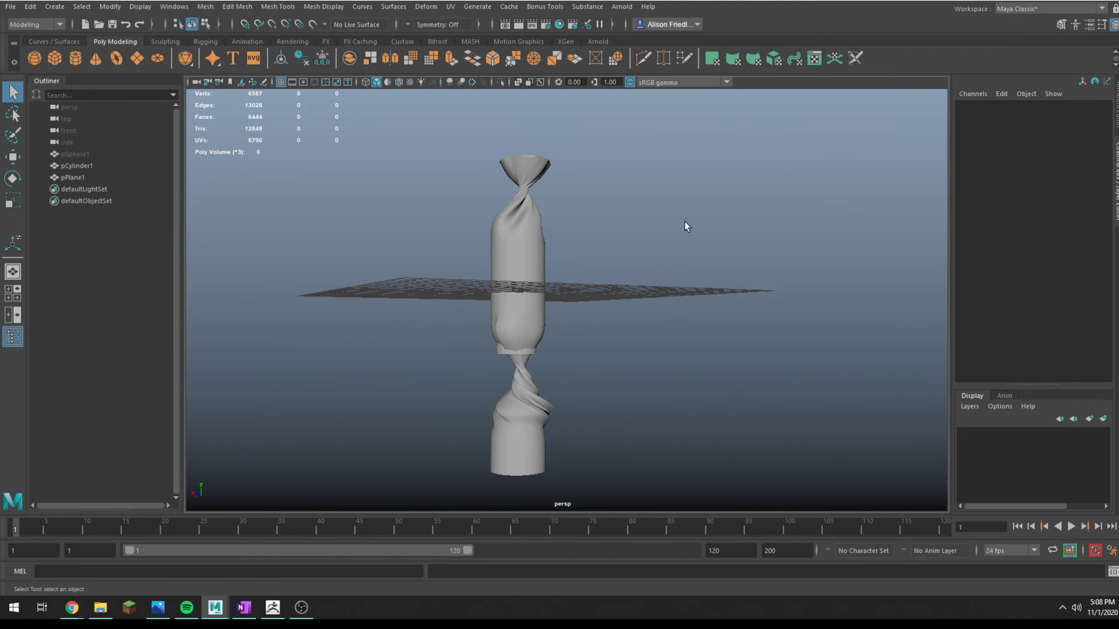